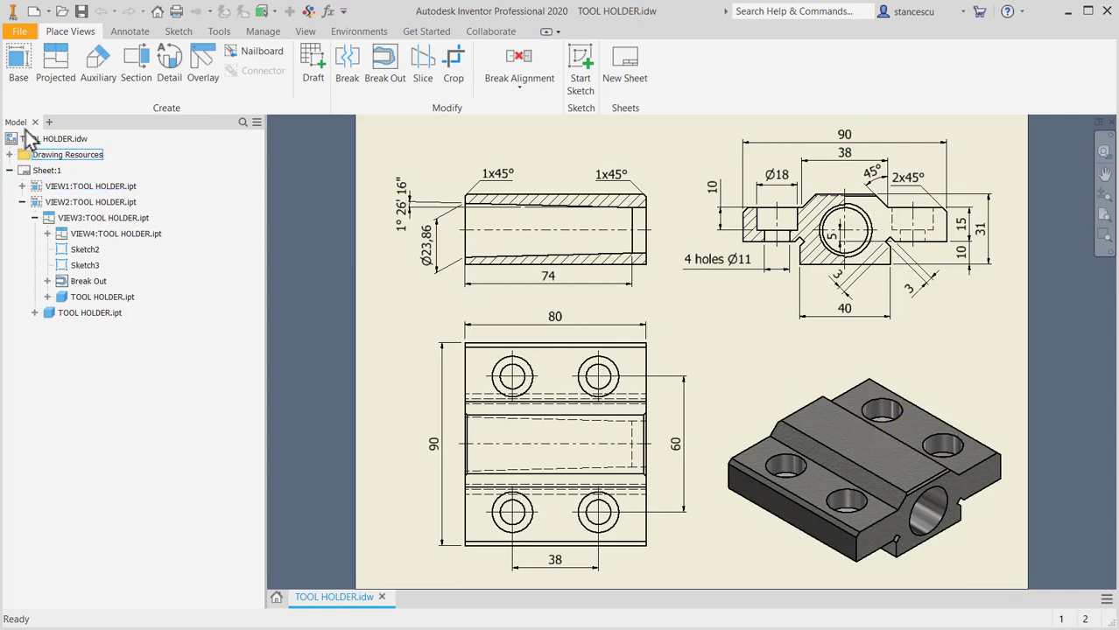
Create a new part from the metric Standard (mm).ipt template and start a 2D sketch on the front XY plane
left_click(34, 11)
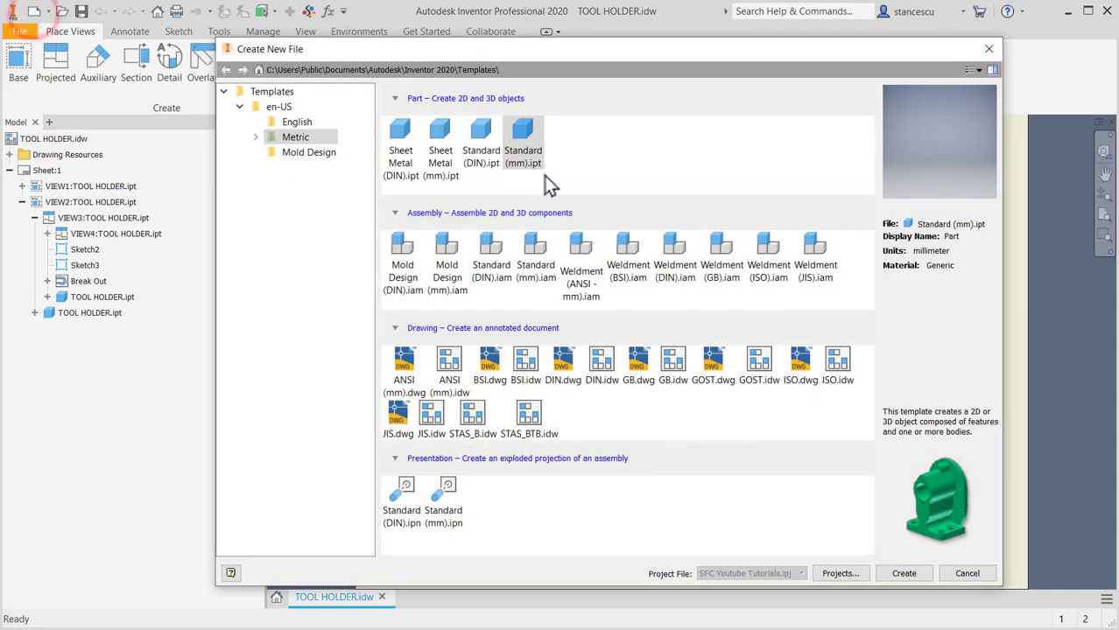
double_click(522, 133)
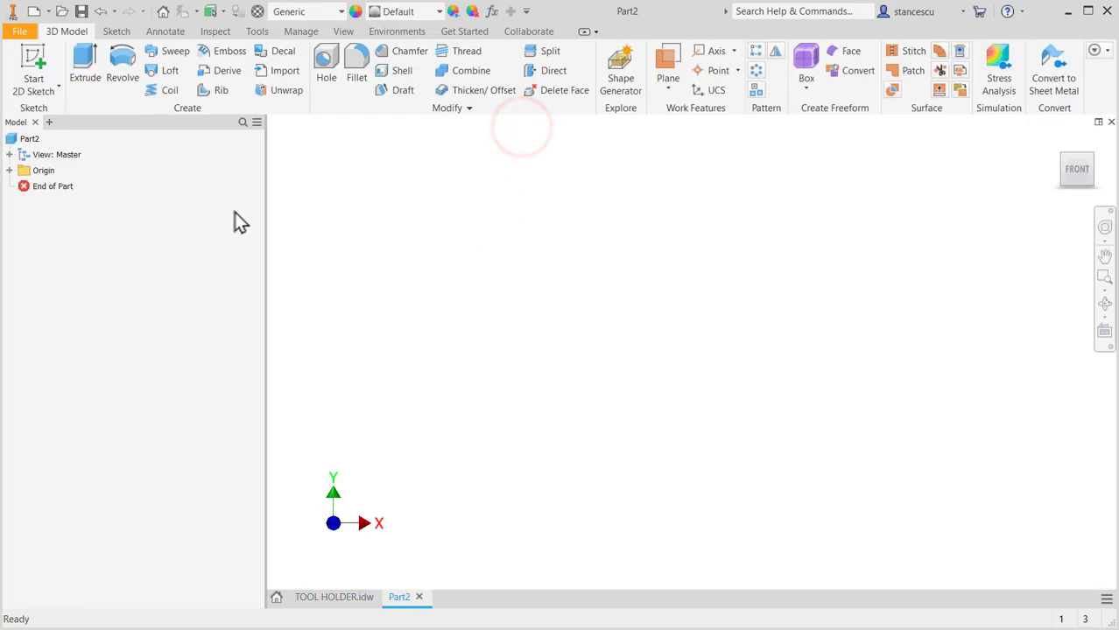
left_click(23, 59)
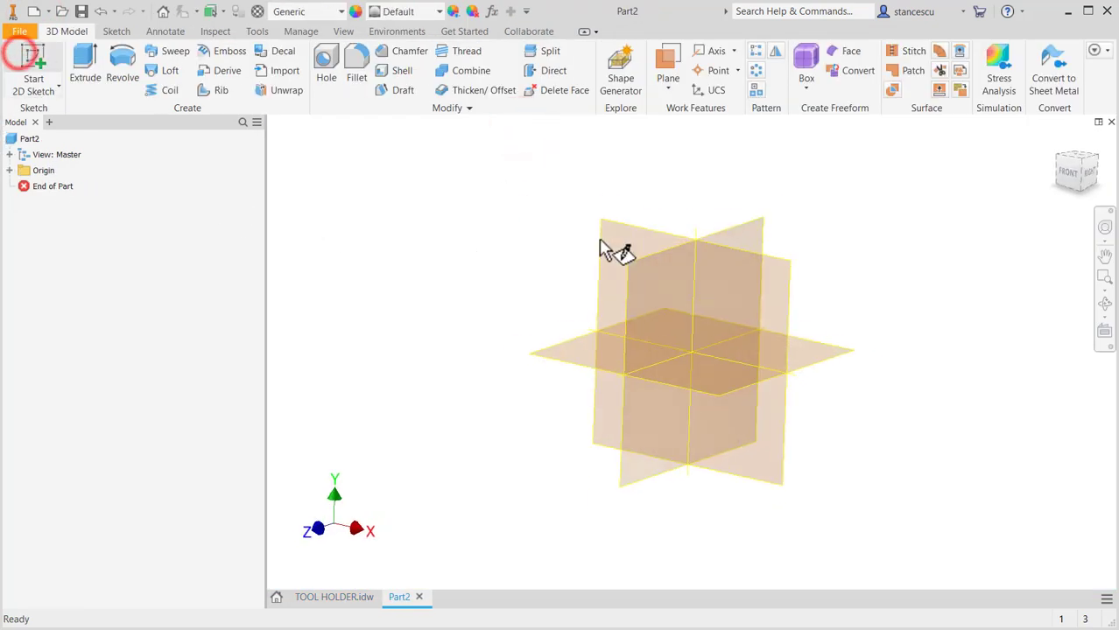
left_click(644, 220)
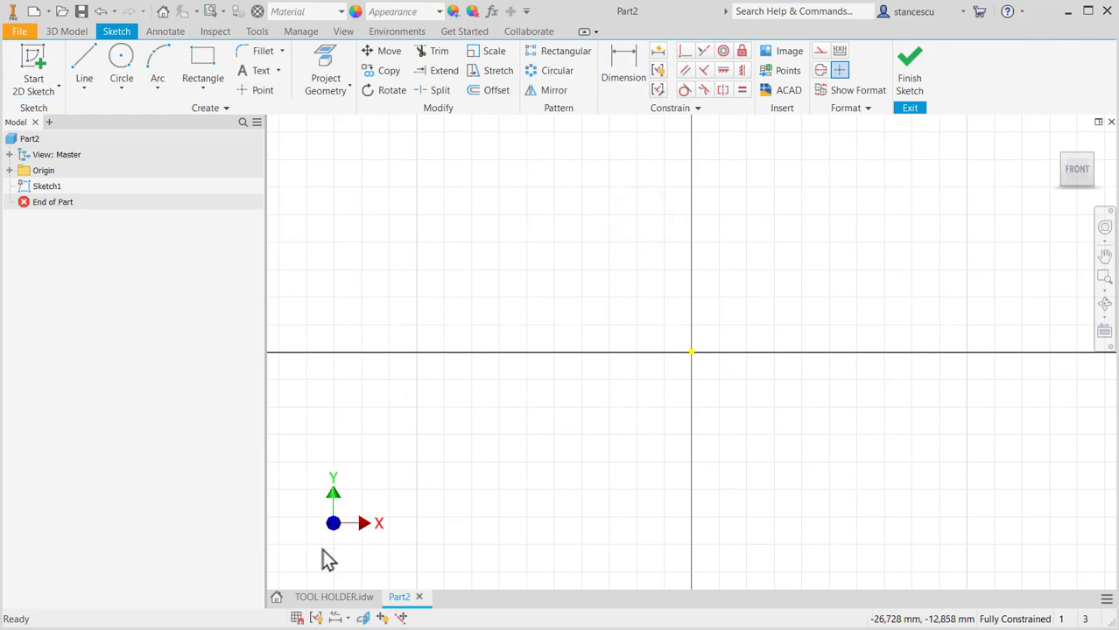
Consult the section view in TOOL HOLDER.idw and draw a 31 mm vertical centerline up from the origin in the Part2 sketch
left_click(345, 597)
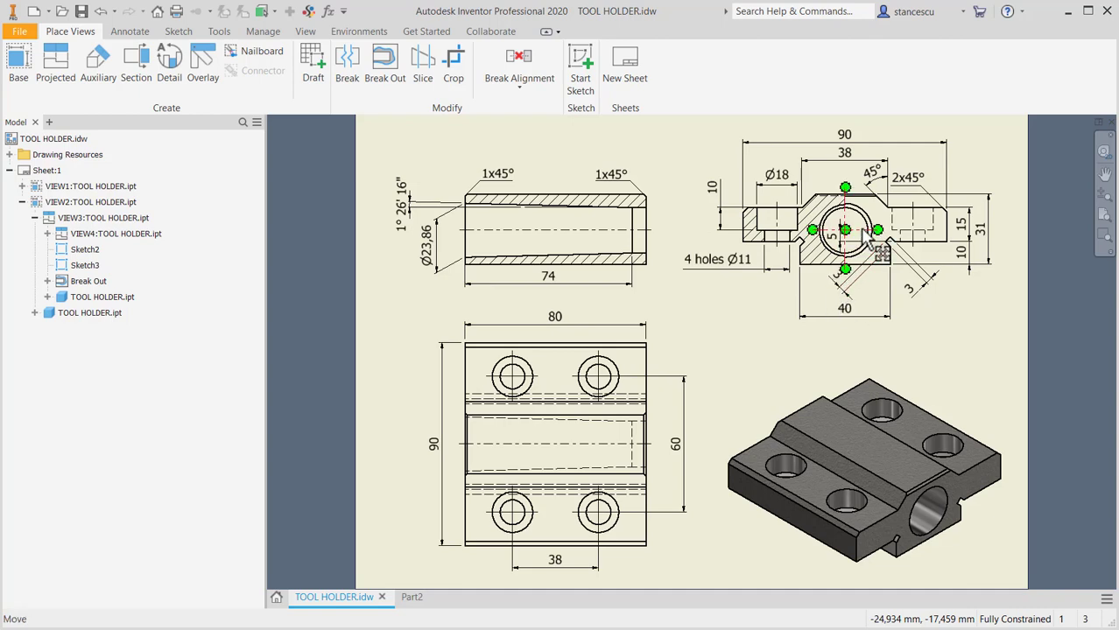
scroll(851, 229, "up", 3)
middle_click_drag(823, 253, 745, 354)
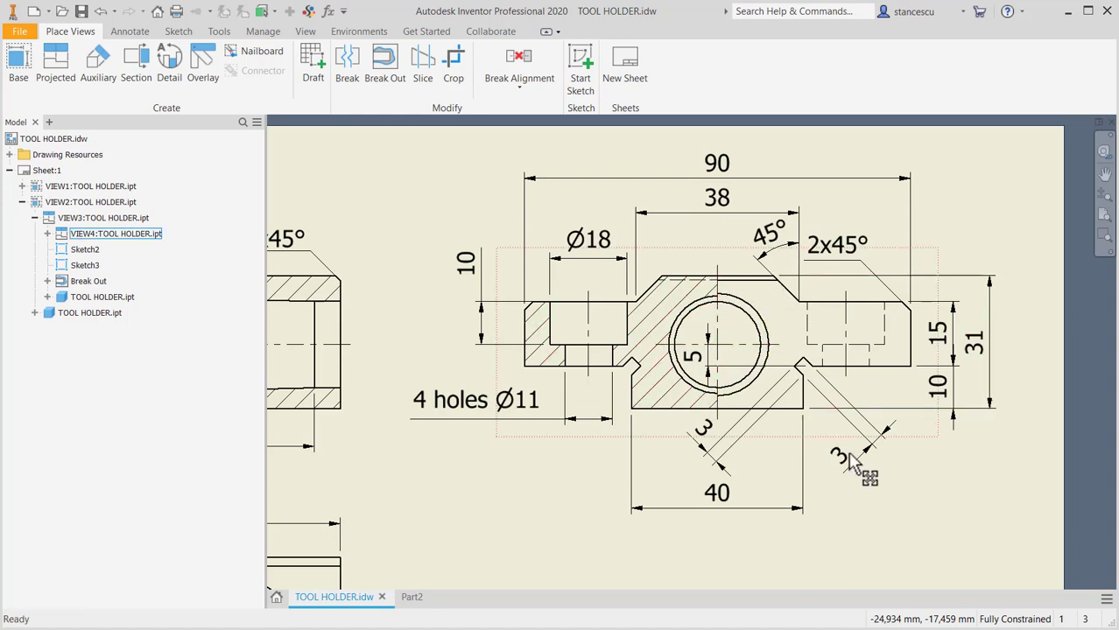
left_click(411, 598)
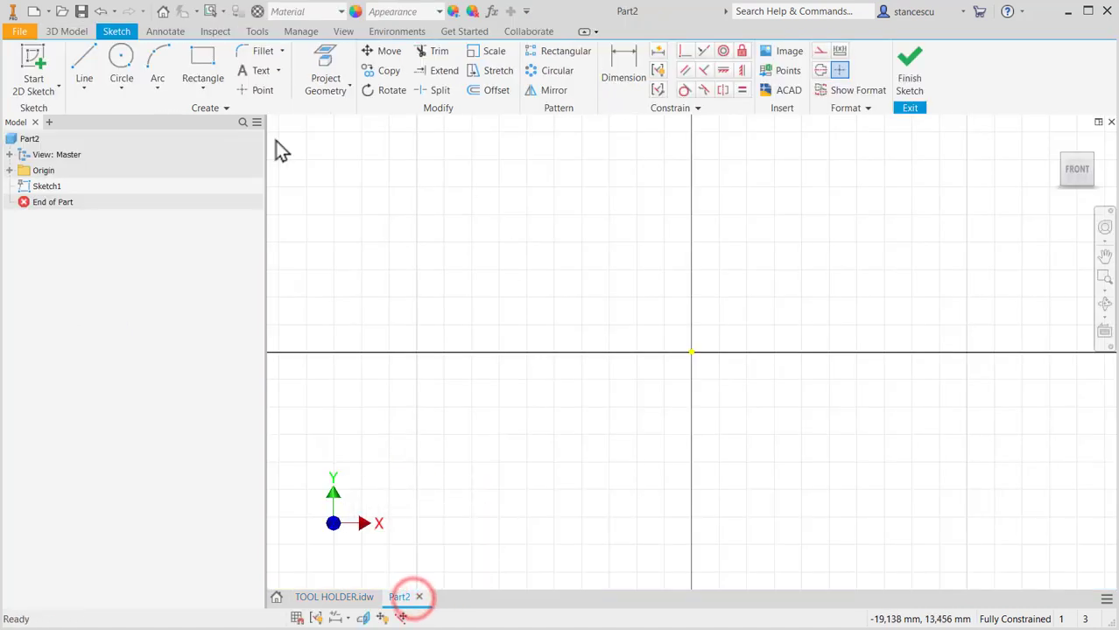
left_click(87, 58)
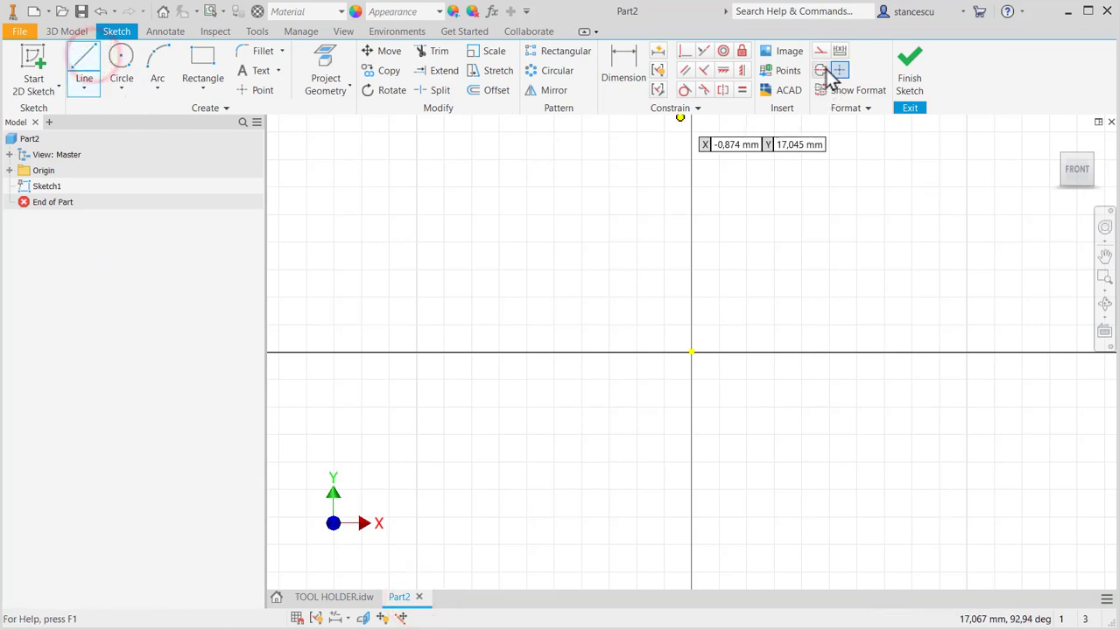
left_click(821, 69)
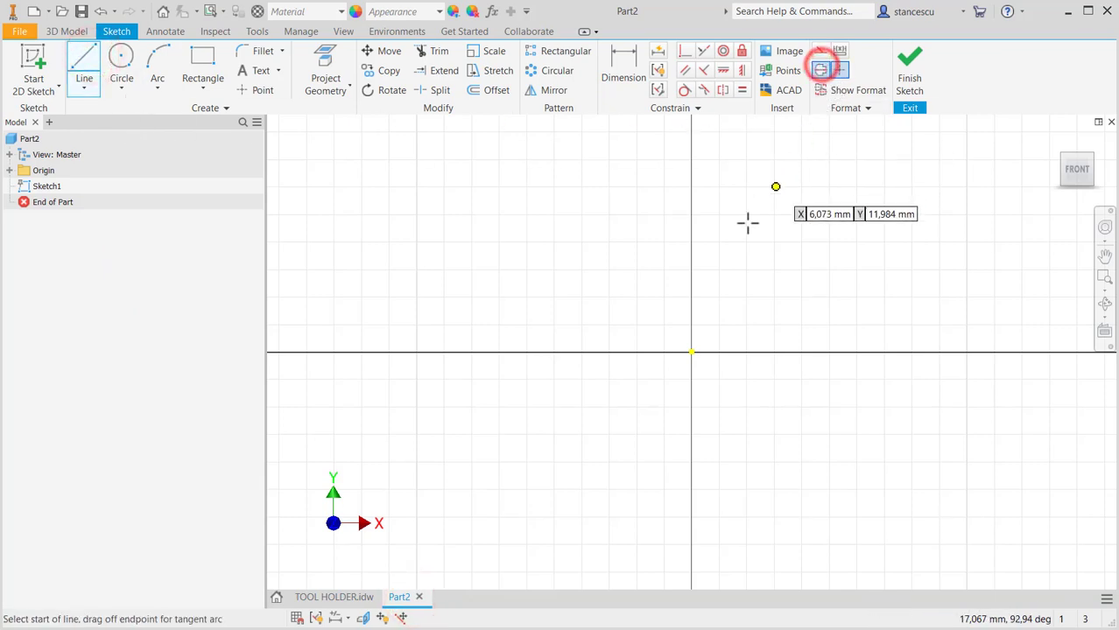
left_click(691, 353)
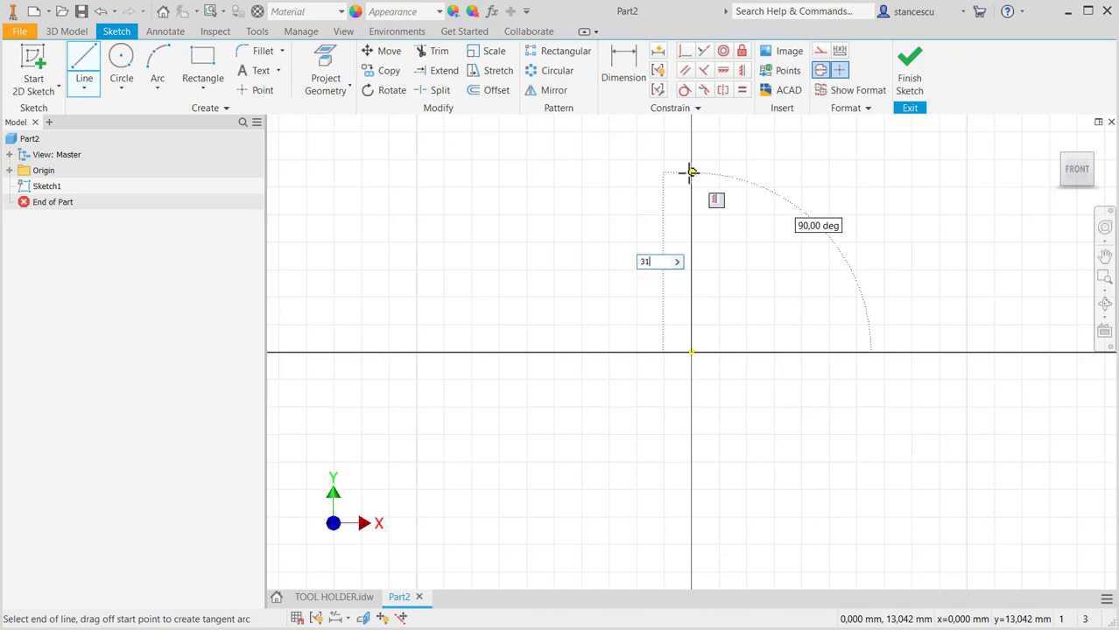
key("Return")
scroll(728, 313, "down", 3)
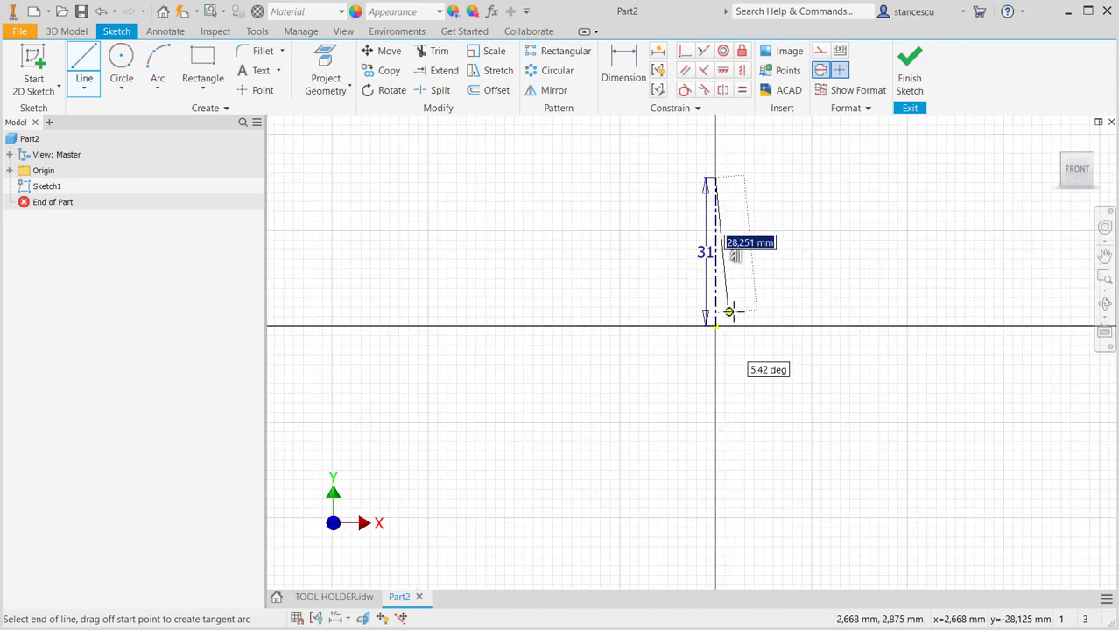
middle_click_drag(727, 313, 636, 366)
key("Escape")
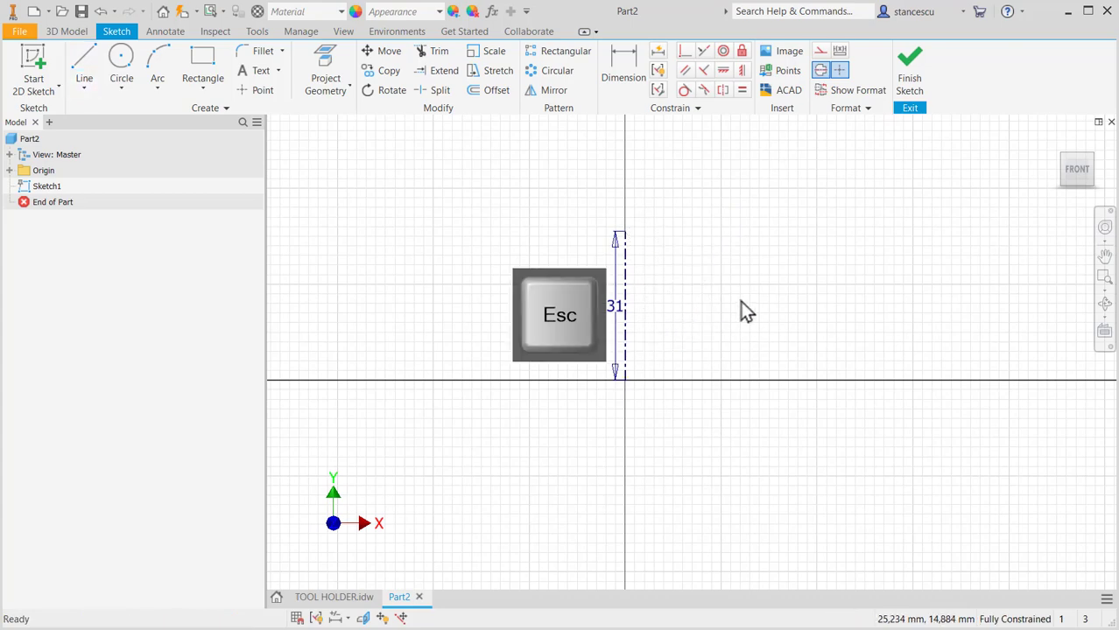
scroll(735, 304, "up", 3)
middle_click_drag(735, 305, 924, 312)
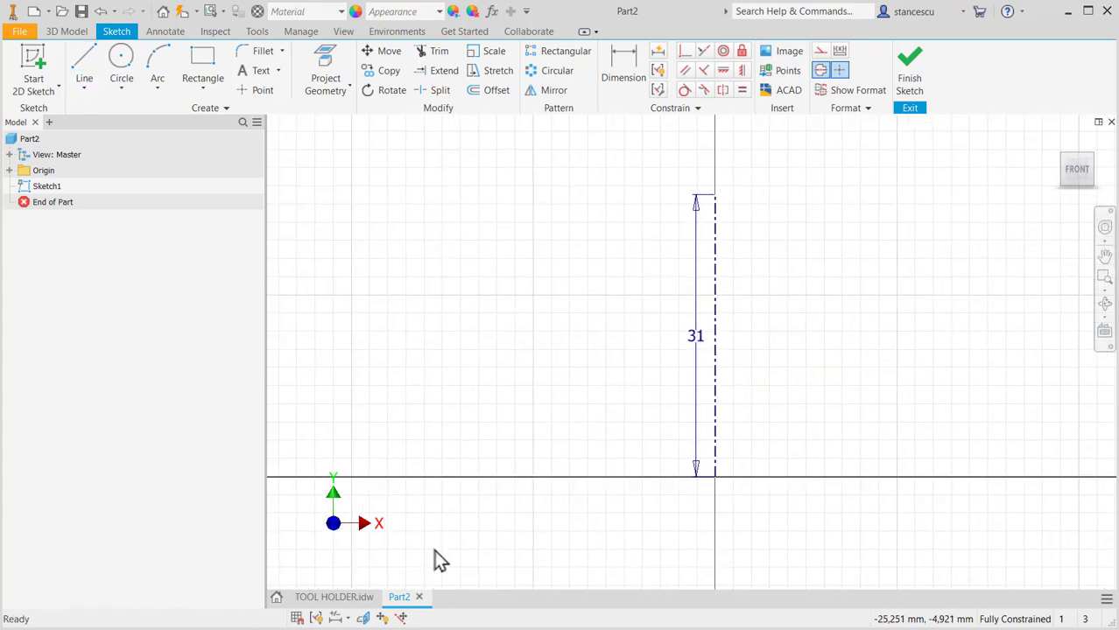
Sketch the stepped left half-profile with solid lines, about 27 mm wide and 18 mm high, from the origin to the centerline with one sloped edge
left_click(318, 597)
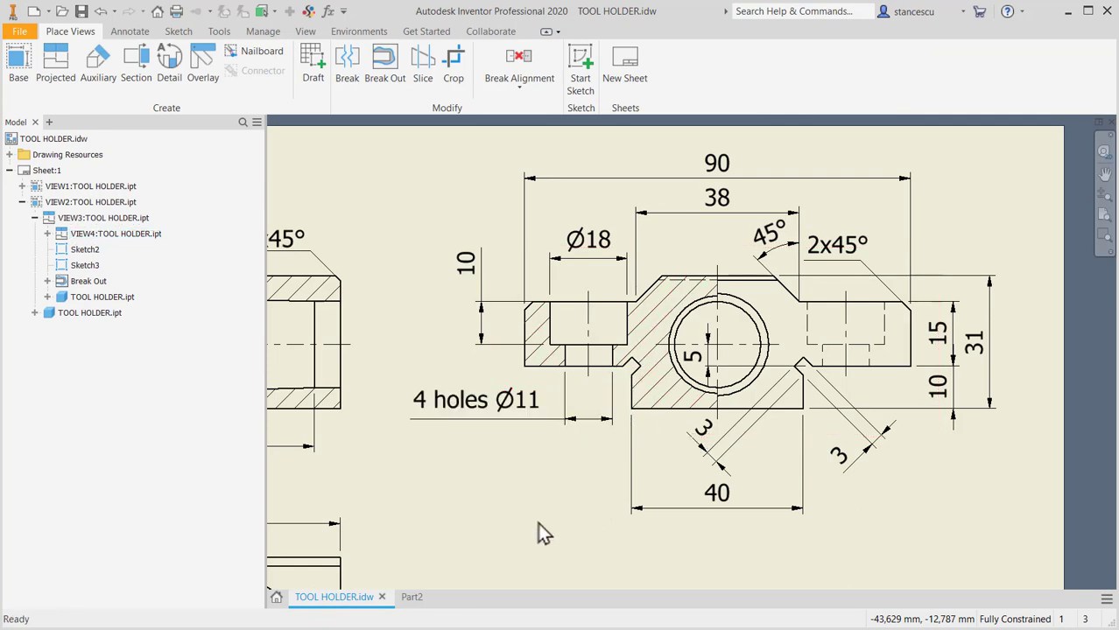
left_click(411, 597)
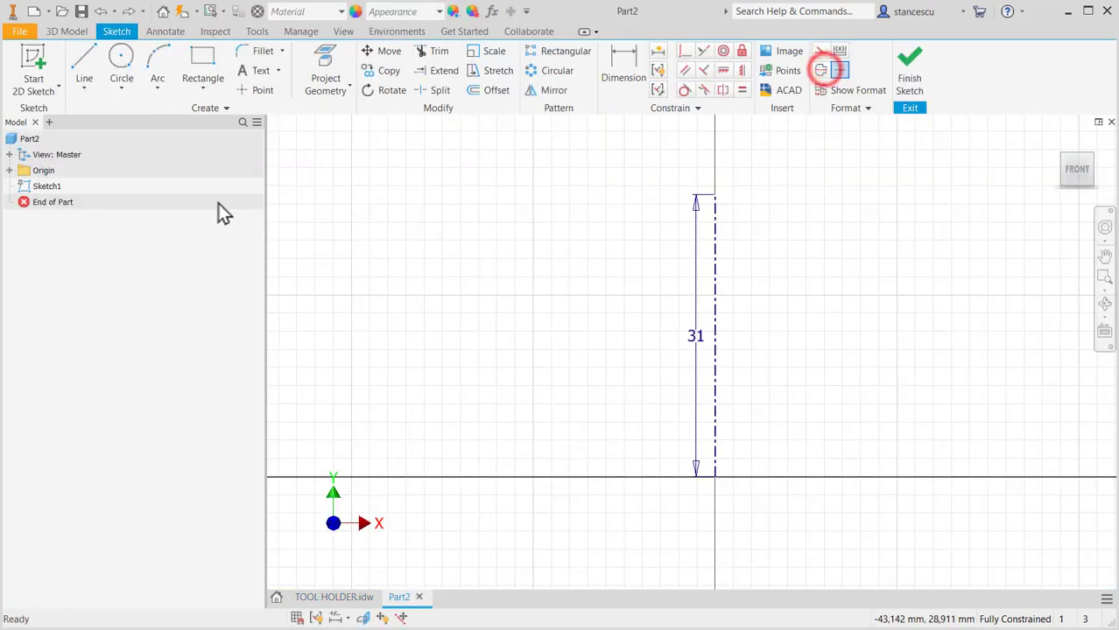
left_click(84, 64)
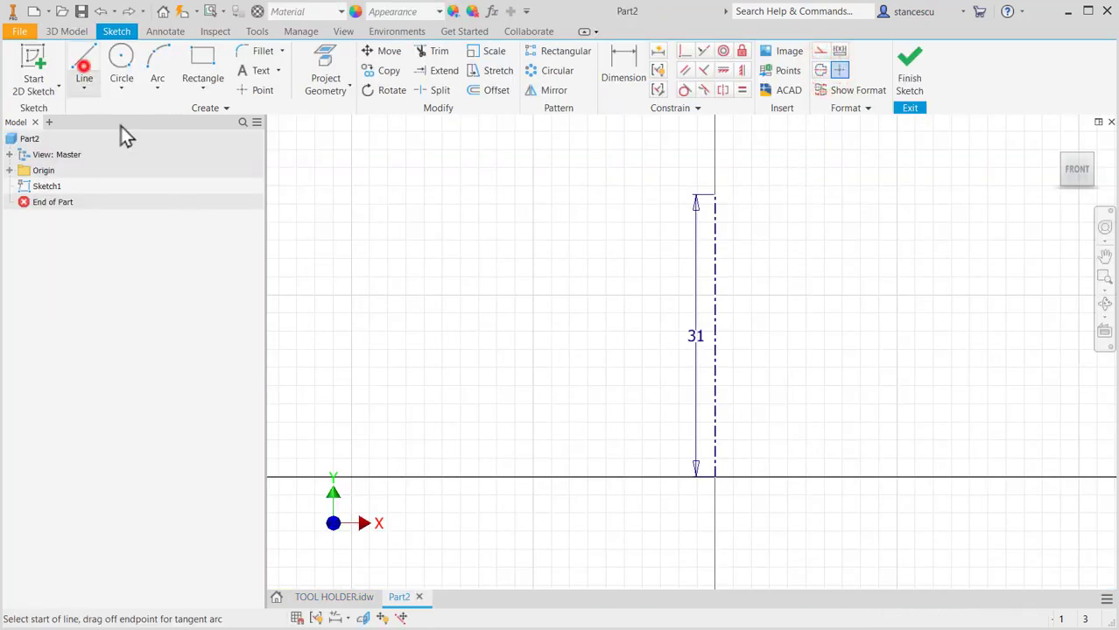
left_click(714, 477)
left_click(578, 477)
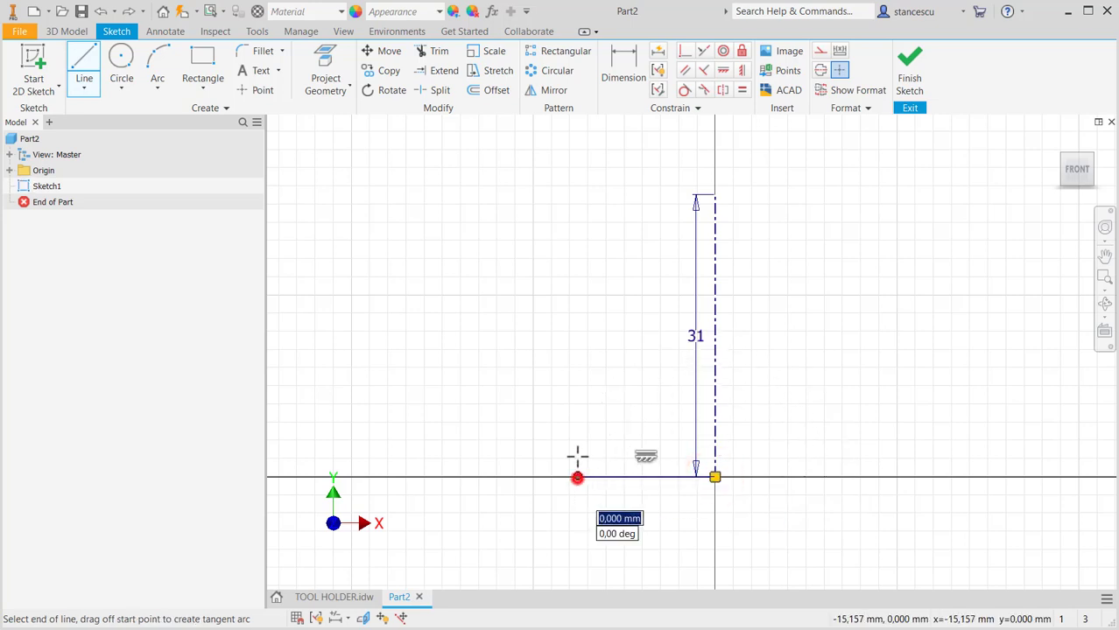
left_click(576, 399)
left_click(468, 398)
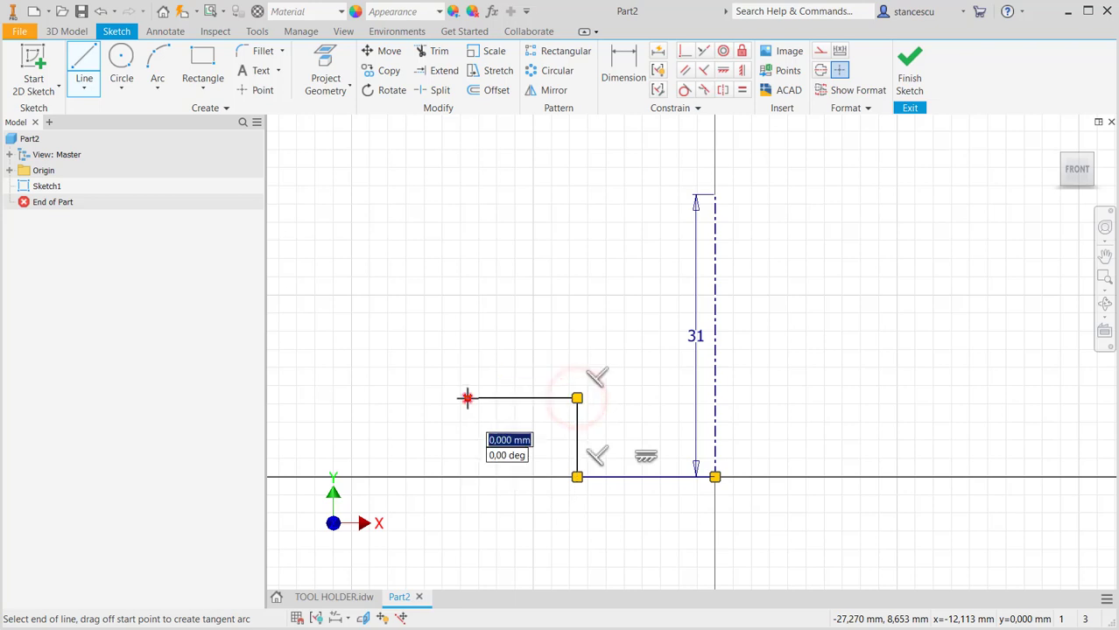
left_click(467, 336)
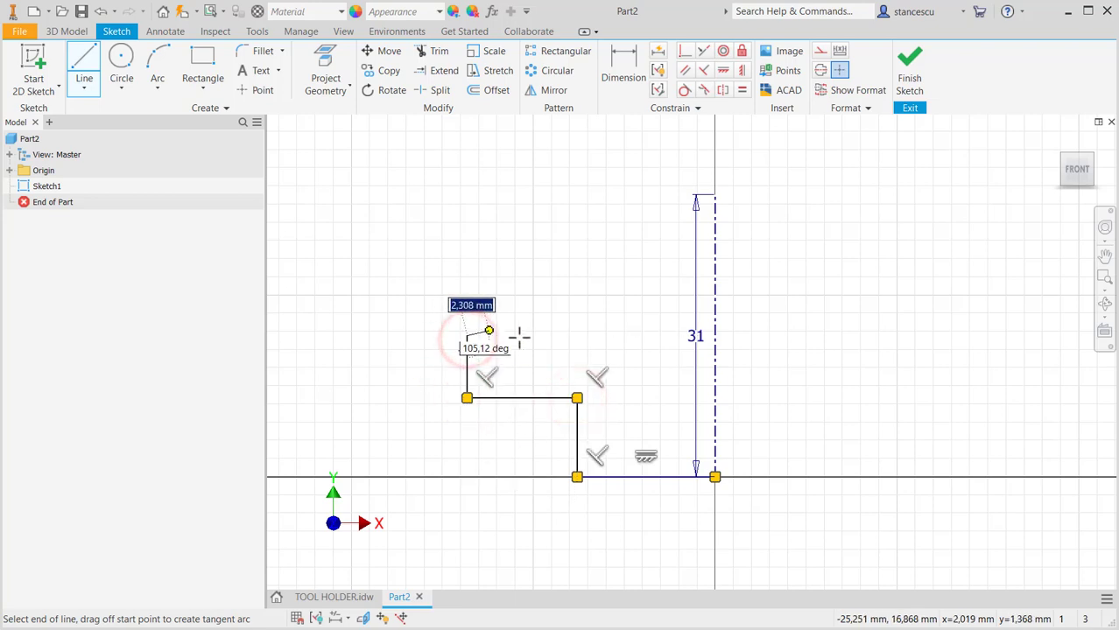
left_click(596, 336)
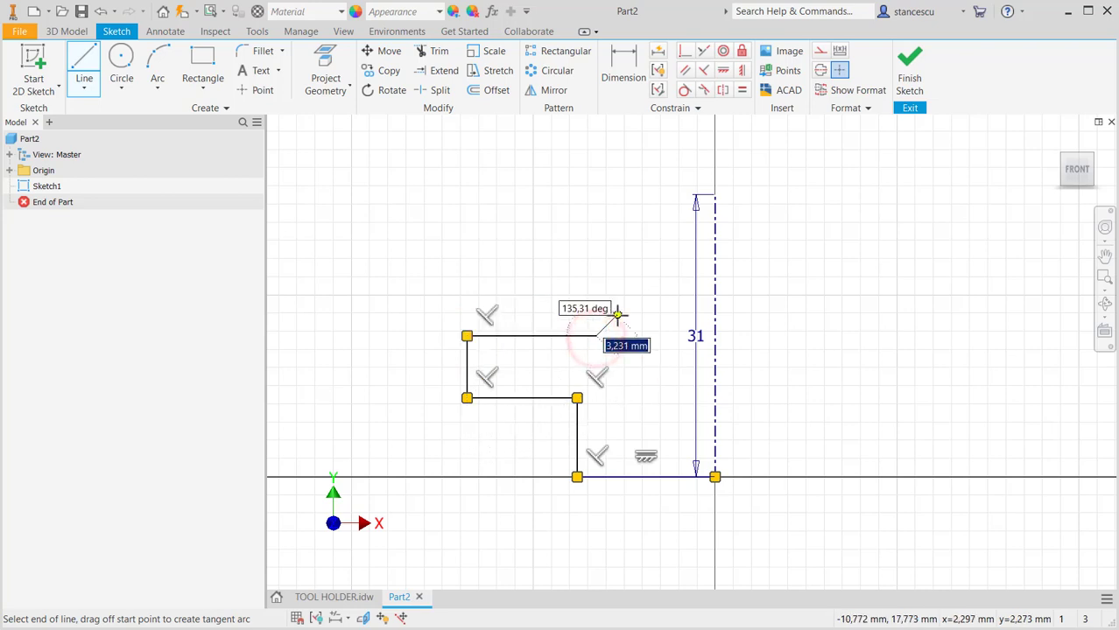
left_click(617, 313)
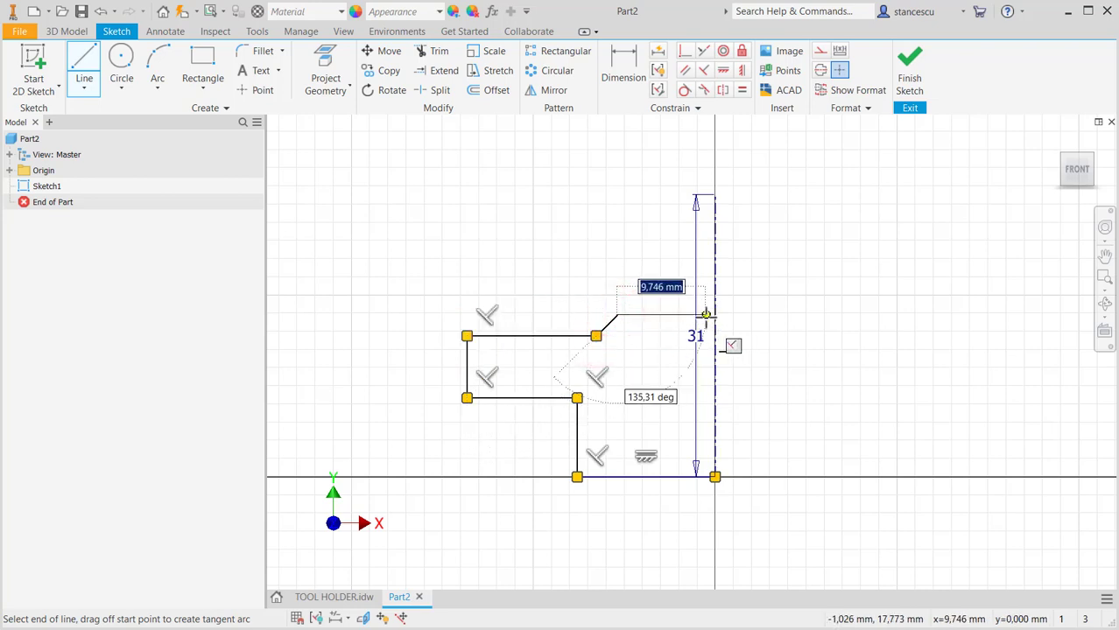
left_click(715, 314)
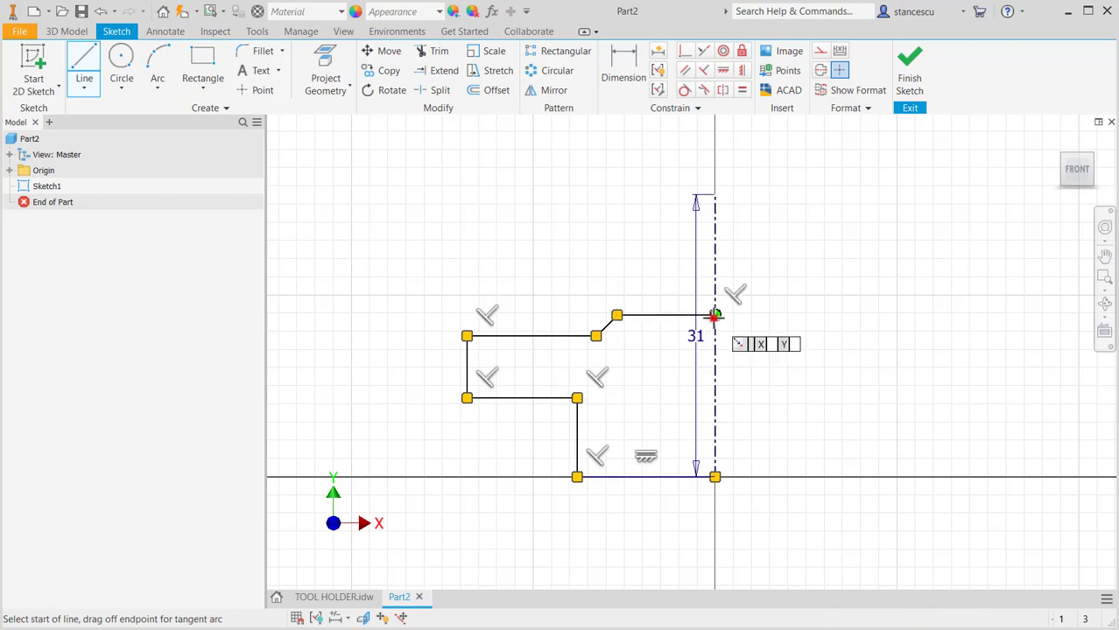
key("Escape")
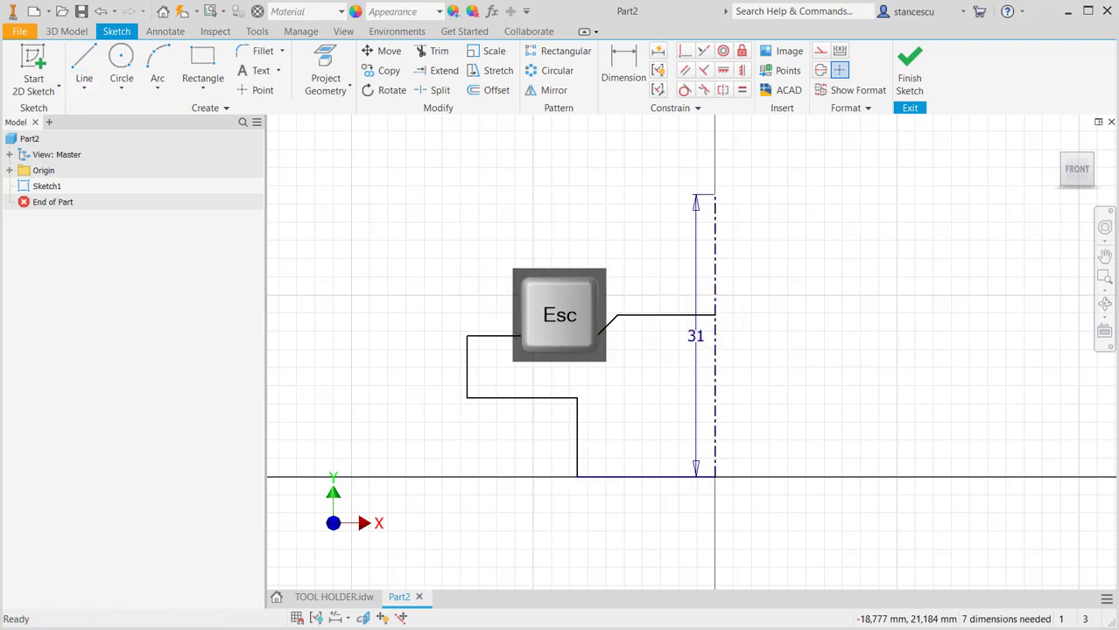
left_click(685, 51)
left_click(666, 313)
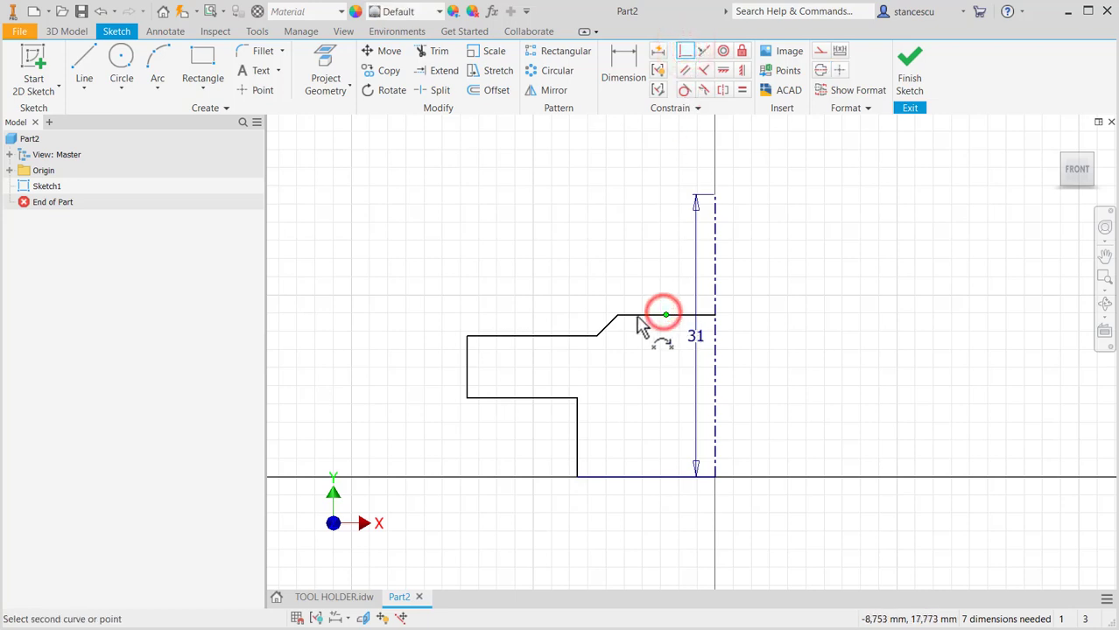
key("Escape")
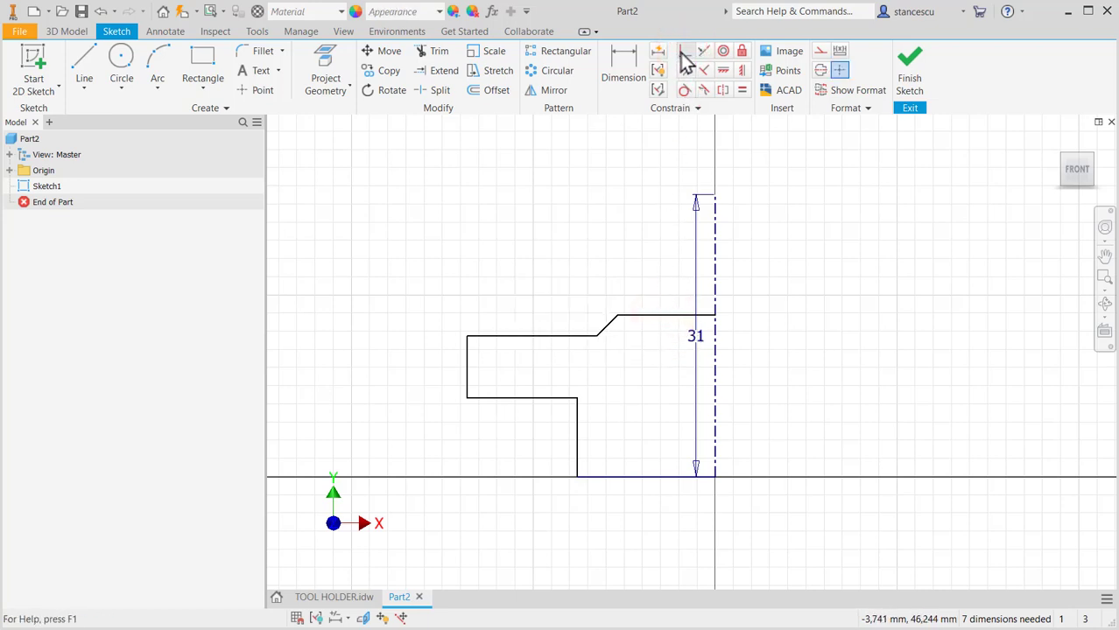
Apply a coincident constraint between the profile's top horizontal line and the upper endpoint of the centerline
left_click(686, 50)
left_click(655, 314)
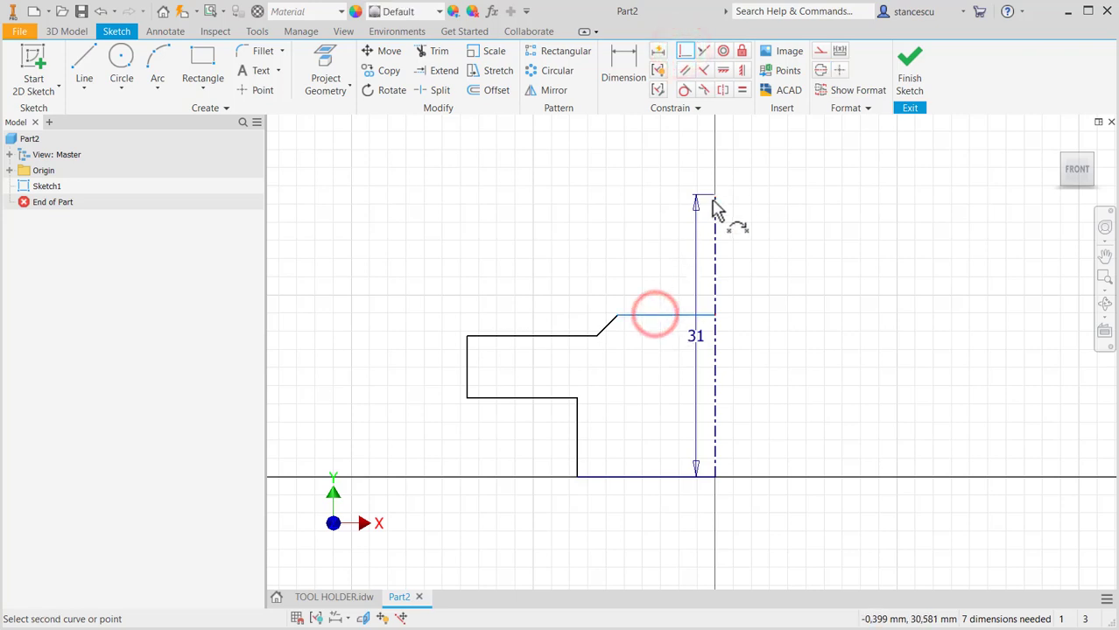
left_click(714, 196)
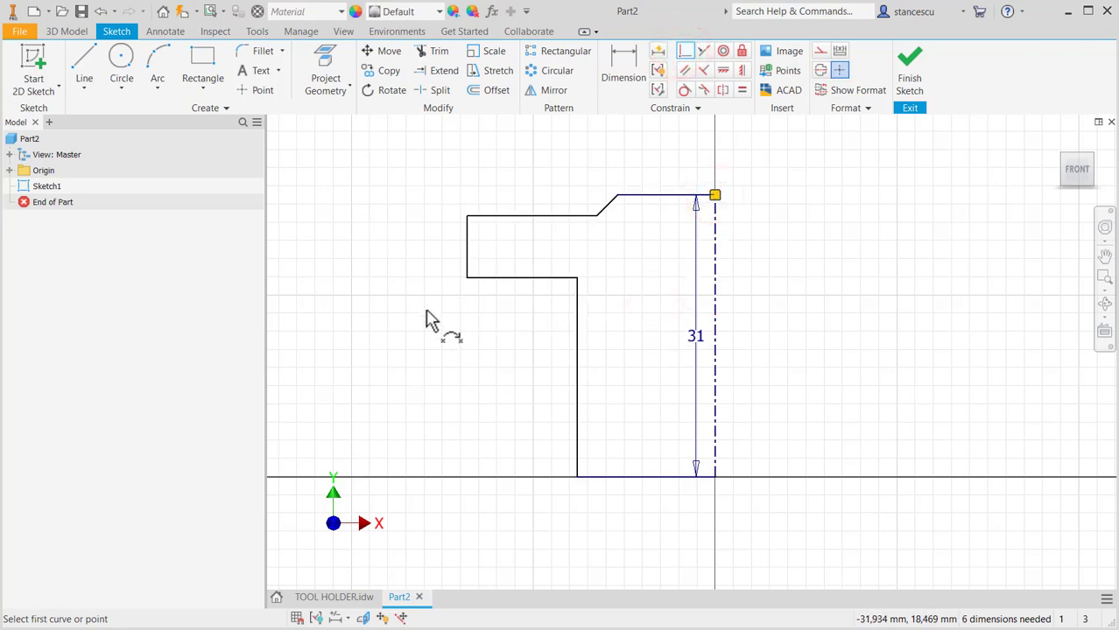
Consult the tool holder drawing and dimension the height from the base line to the flange's lower edge as 10 mm
left_click(317, 598)
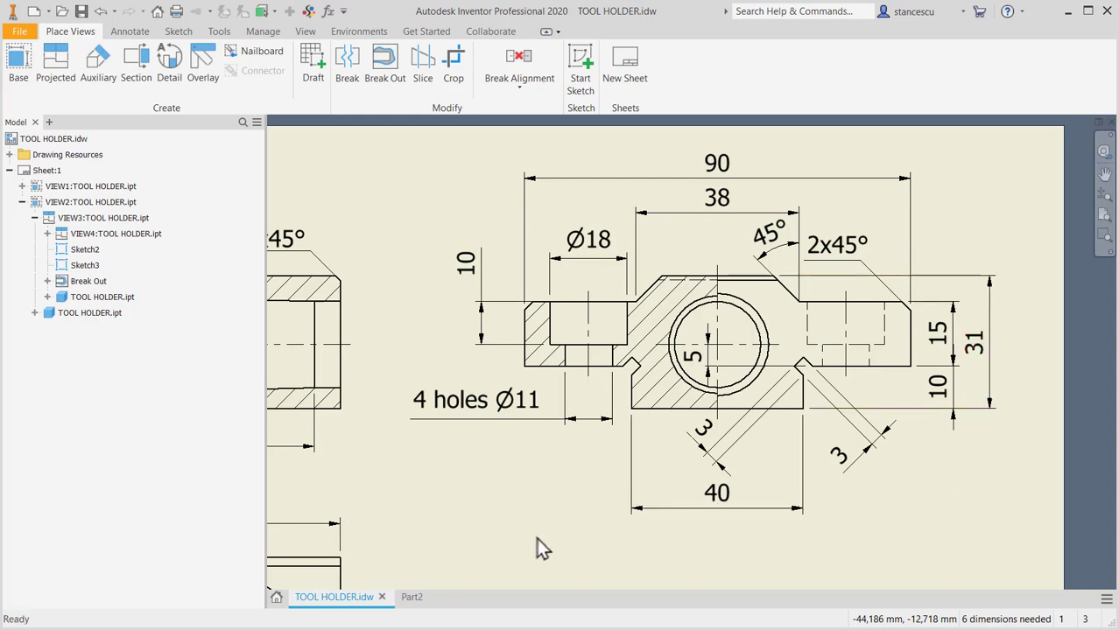
left_click(408, 599)
left_click(624, 70)
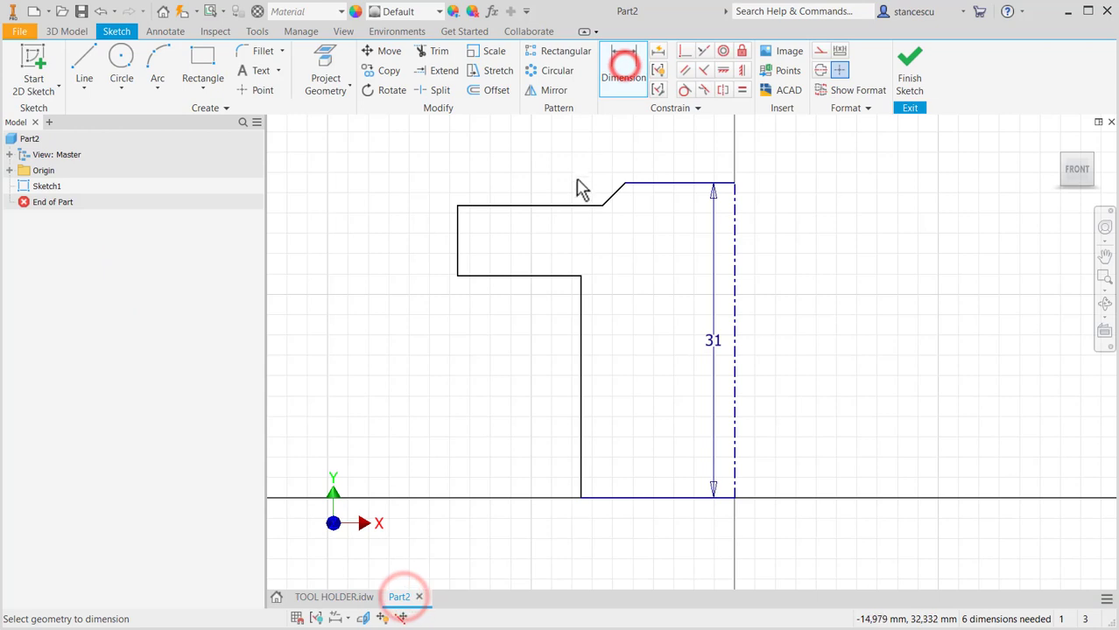
left_click(529, 277)
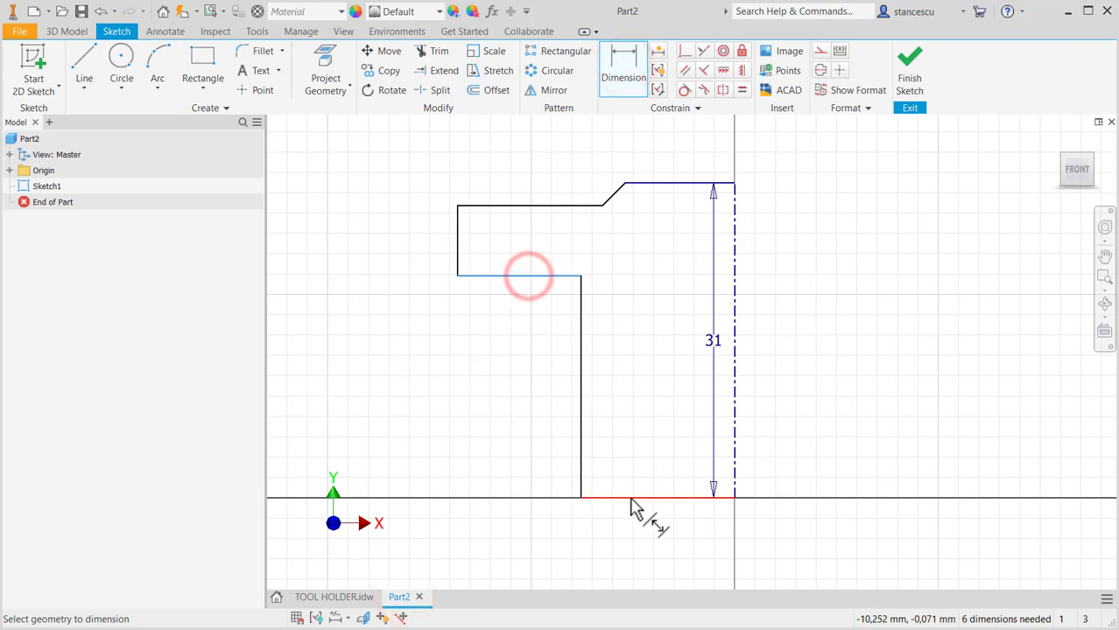
left_click(630, 499)
left_click(502, 469)
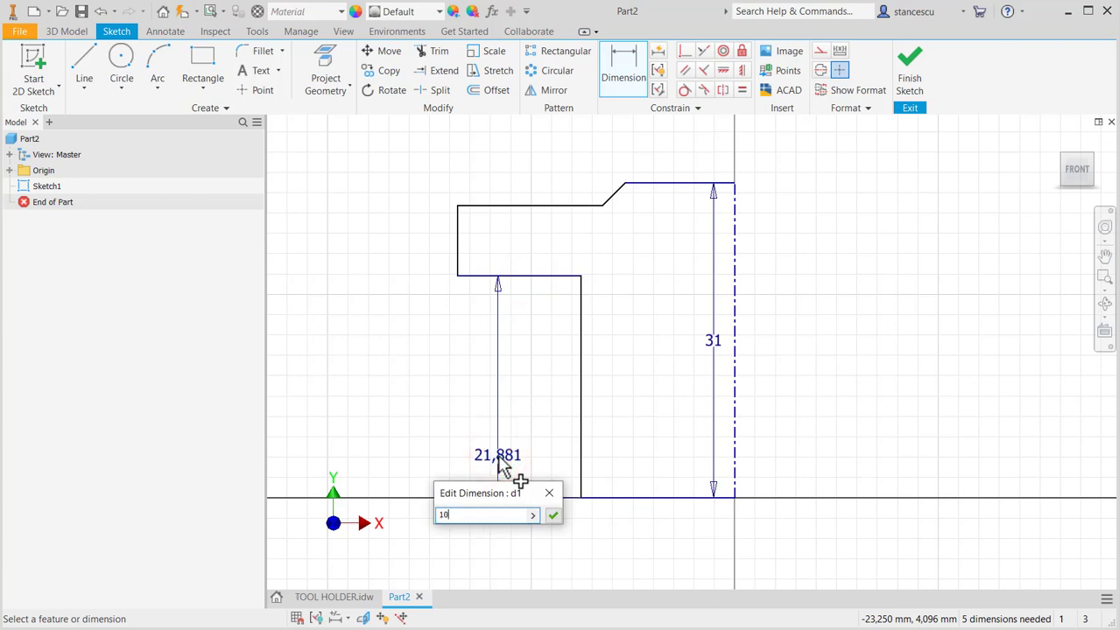
type("10")
key("Return")
Dimension the flange thickness between its lower and upper horizontal edges as 15 mm
left_click(500, 398)
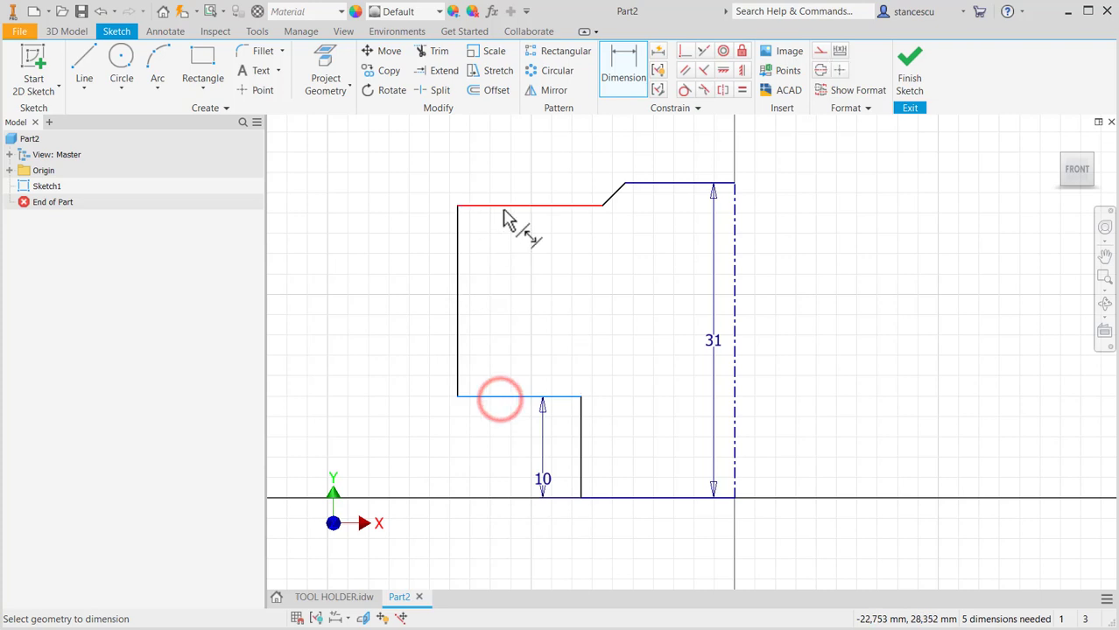
left_click(503, 206)
left_click(492, 326)
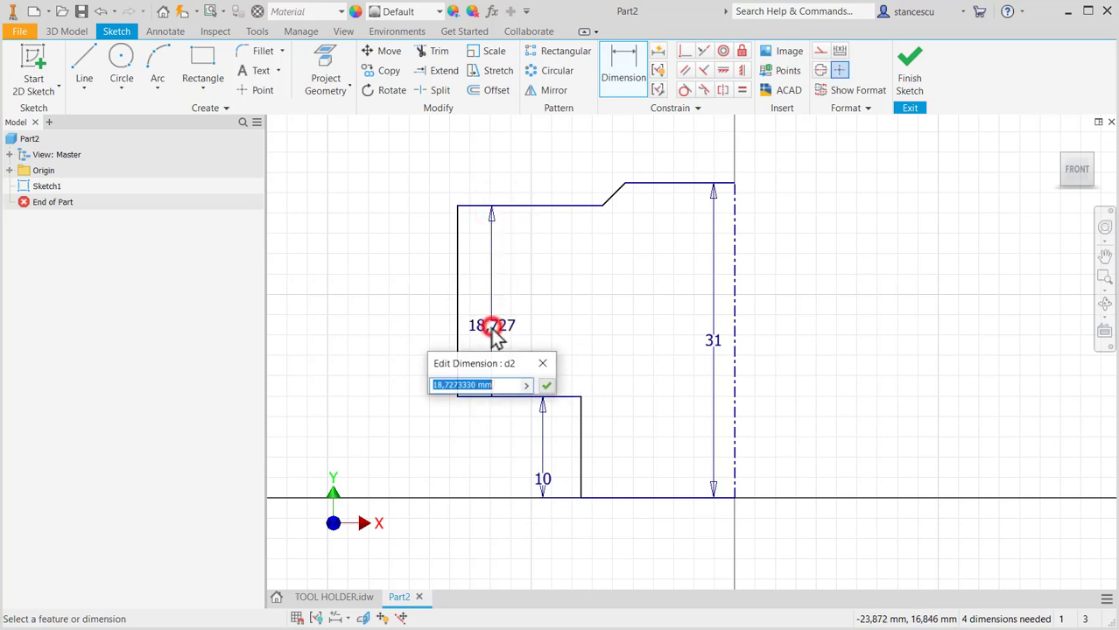
type("15")
key("Return")
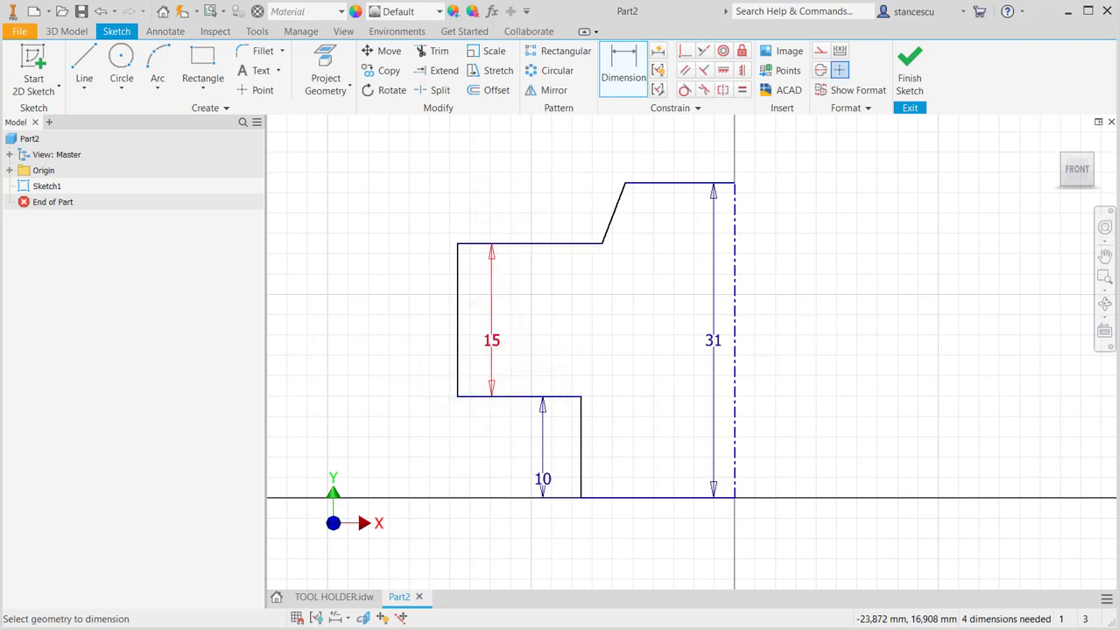
Dimension the angle between the sloped edge and the flange's upper horizontal edge as 45 degrees
left_click(614, 211)
left_click(574, 243)
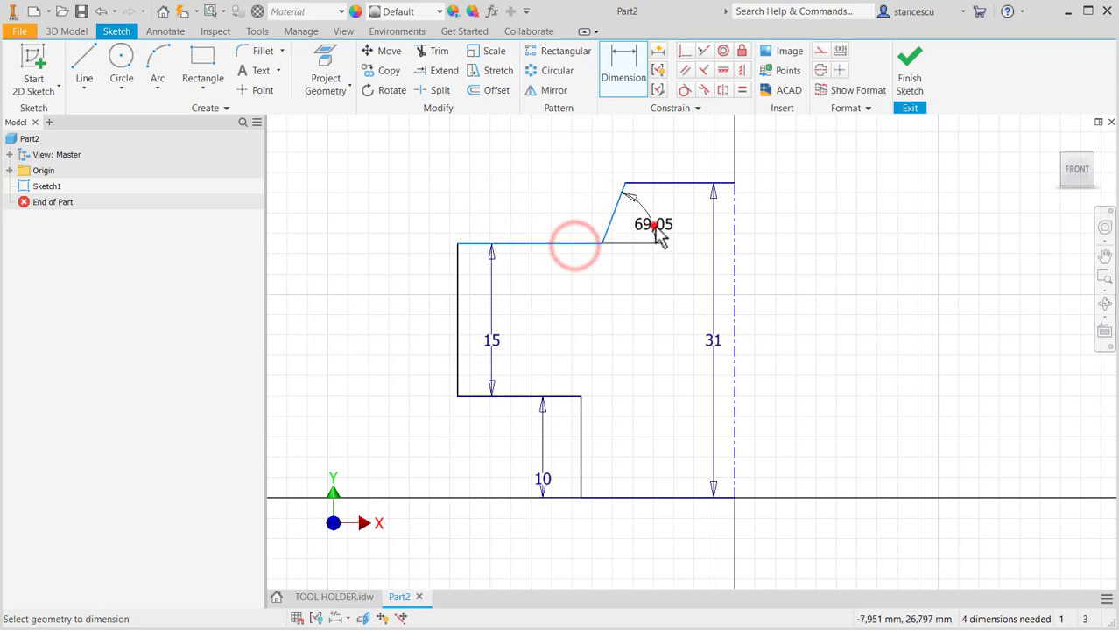
left_click(661, 238)
type("45")
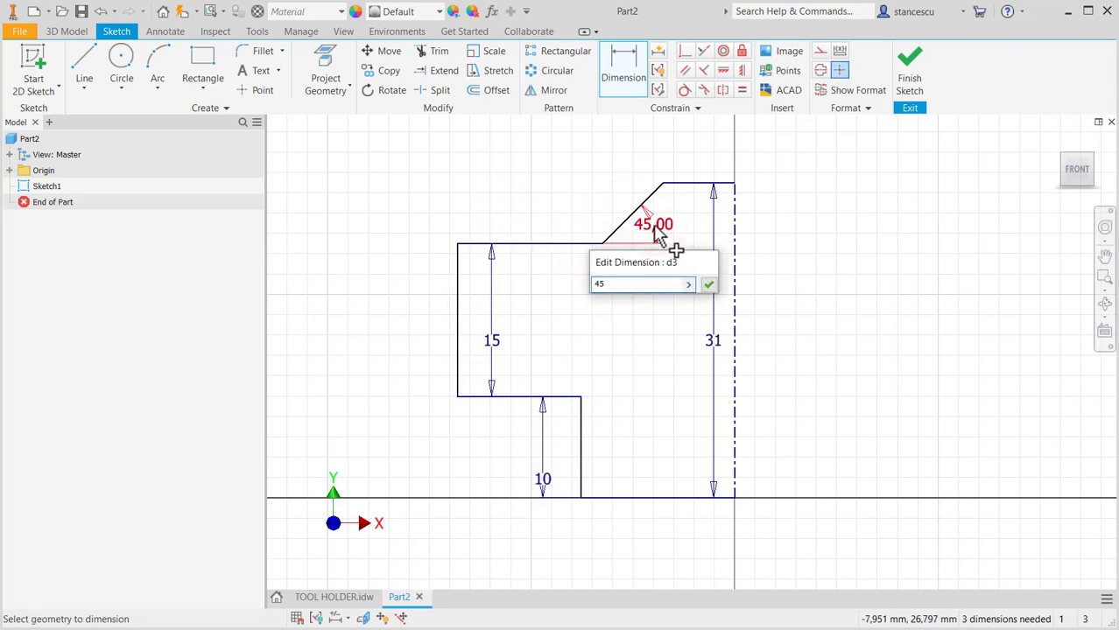
key("Return")
left_click(598, 242)
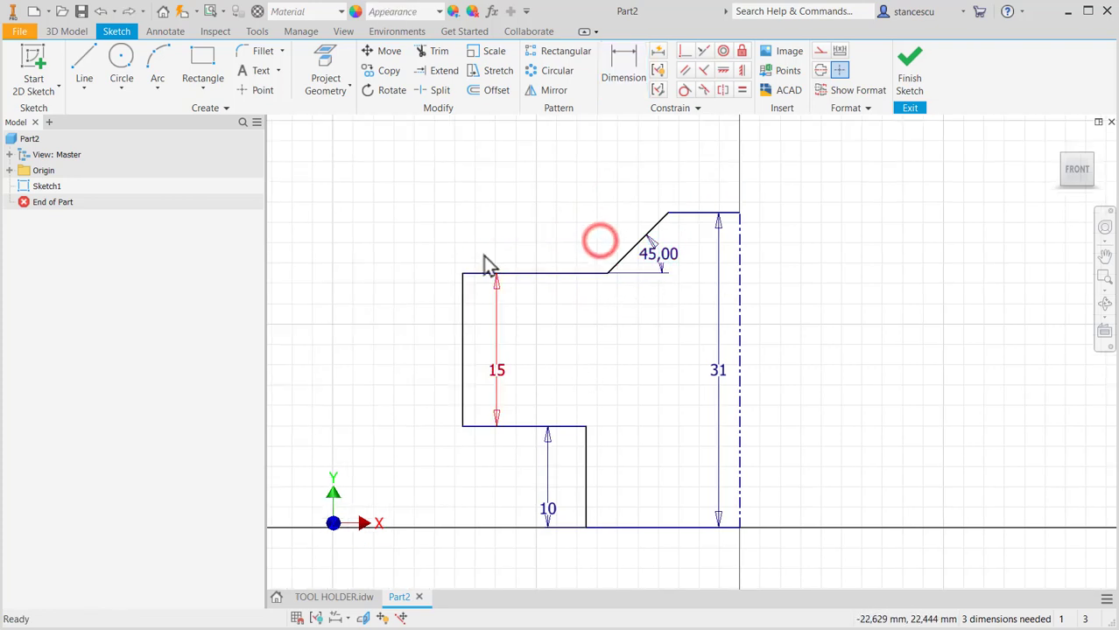
Sketch a three-line relief notch with sides about 1 mm long around the inner corner between the flange's lower edge and the lower vertical edge
scroll(586, 438, "up", 4)
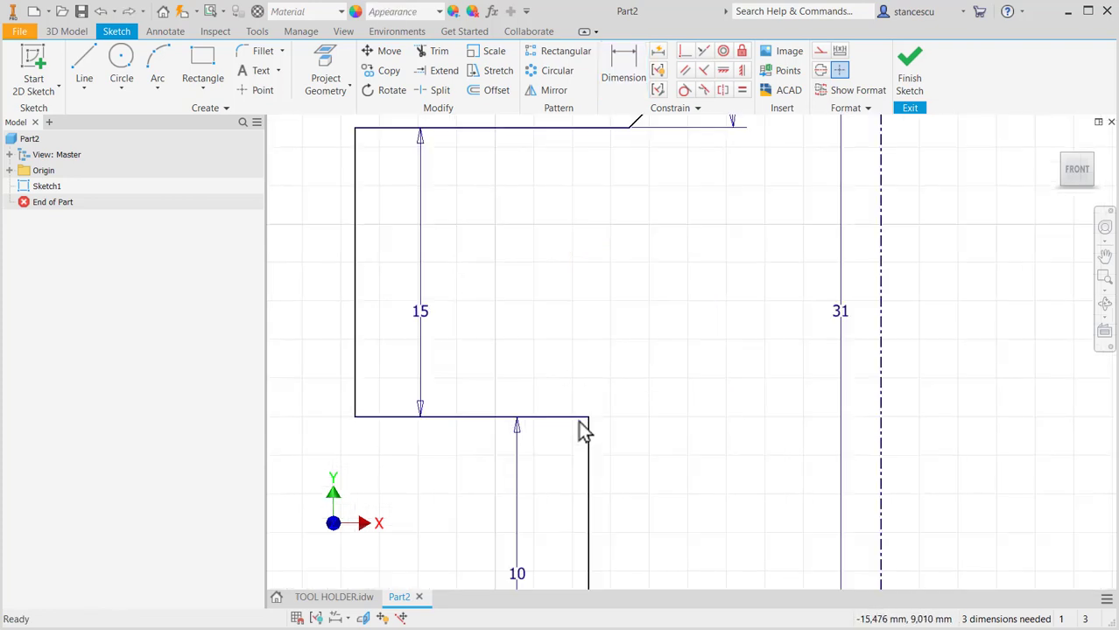
scroll(613, 407, "down", 1)
middle_click_drag(640, 403, 659, 332)
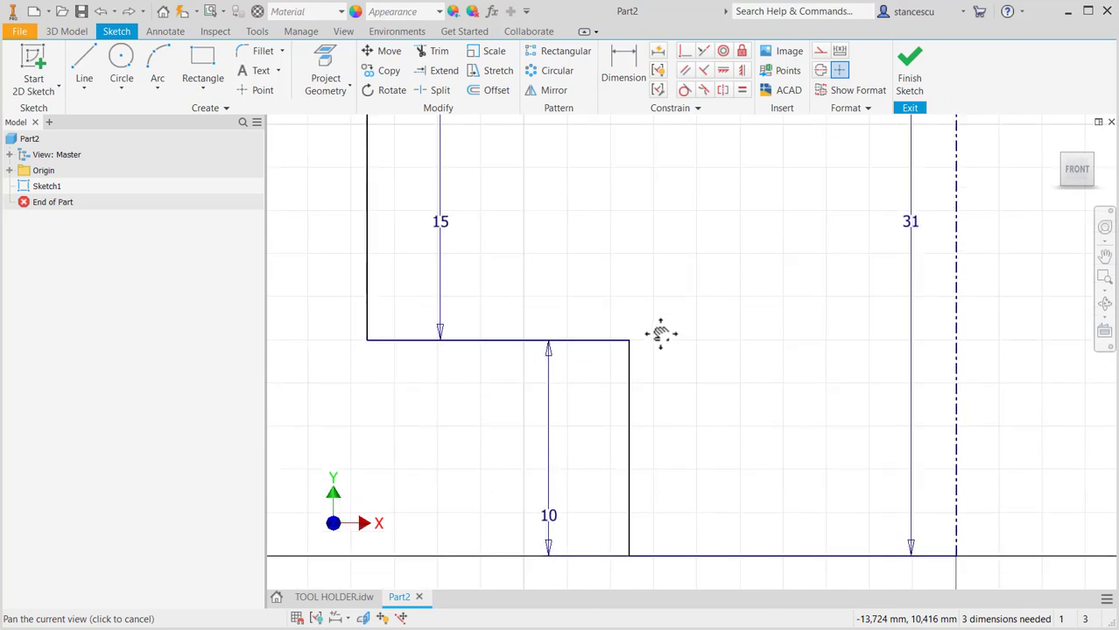
left_click(83, 68)
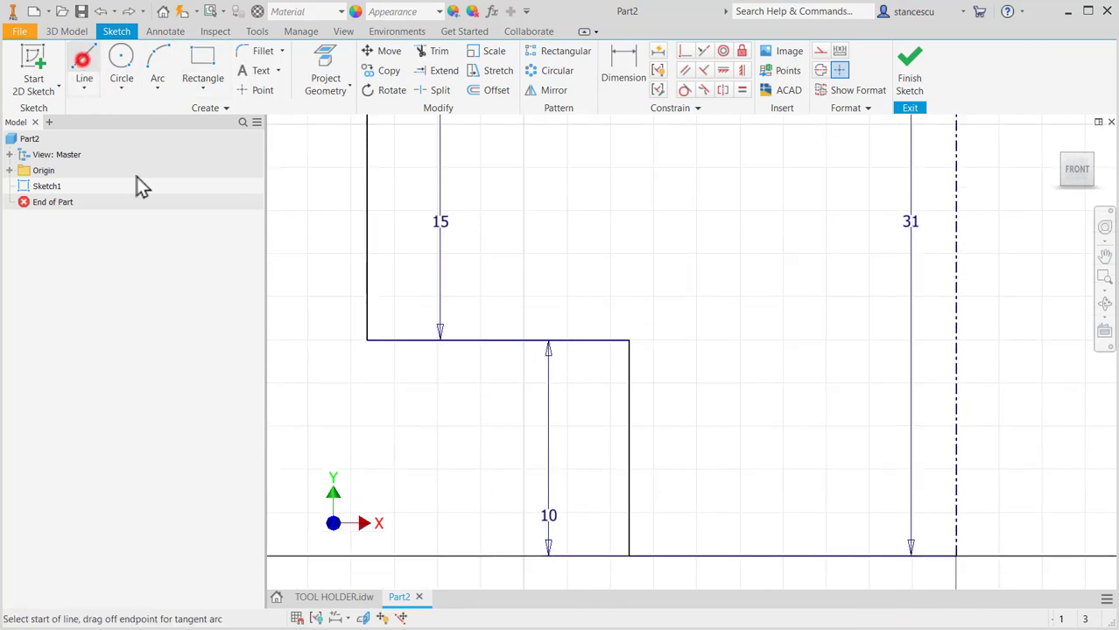
left_click(613, 340)
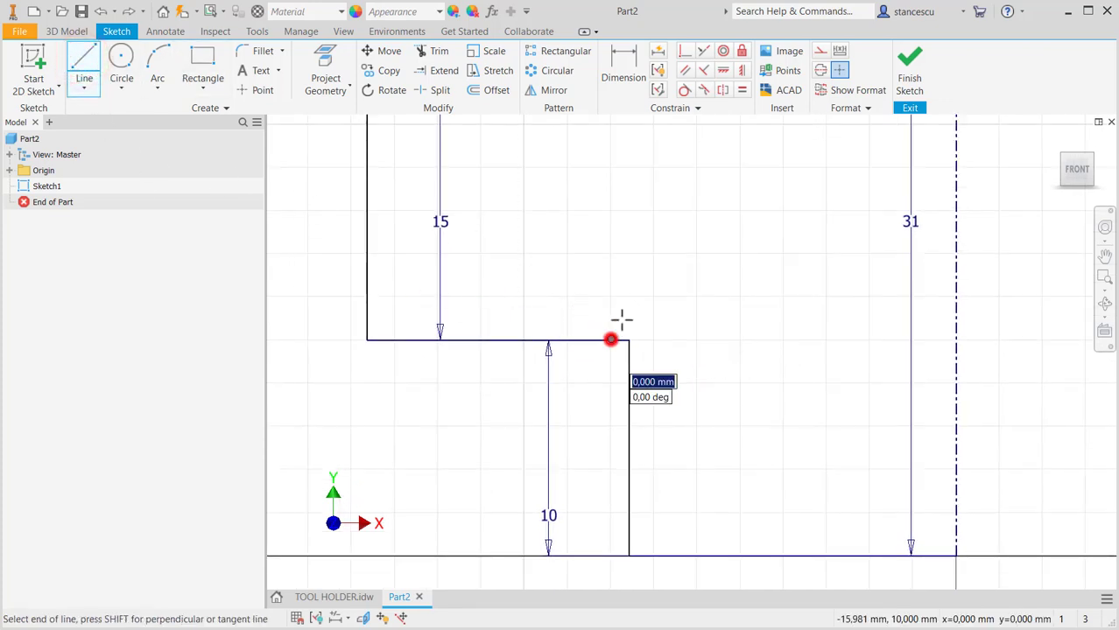
left_click(629, 324)
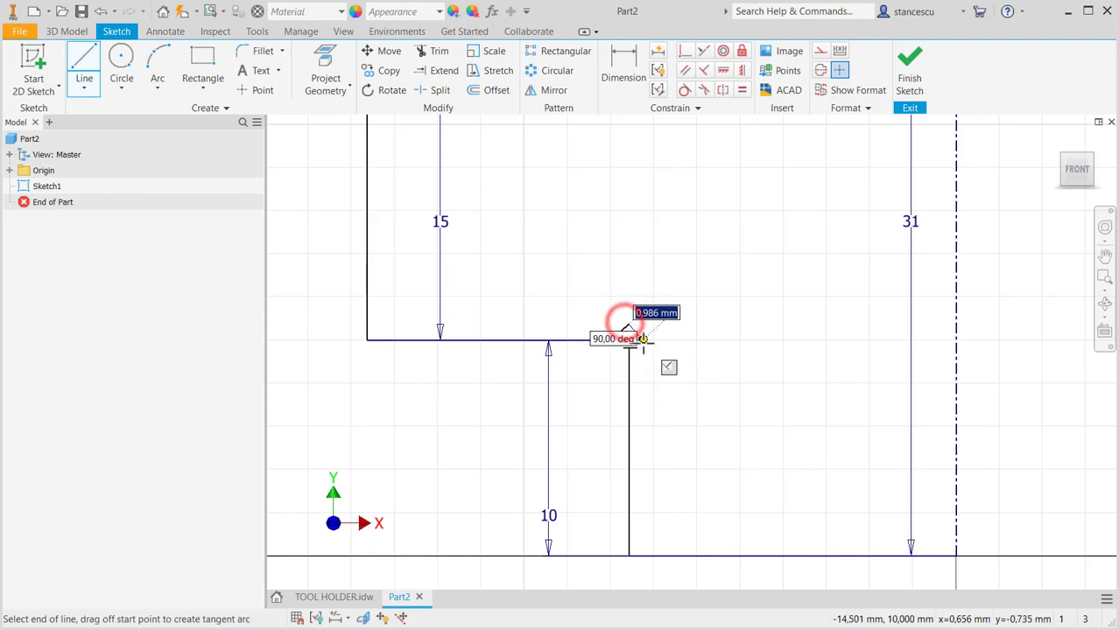
left_click(646, 344)
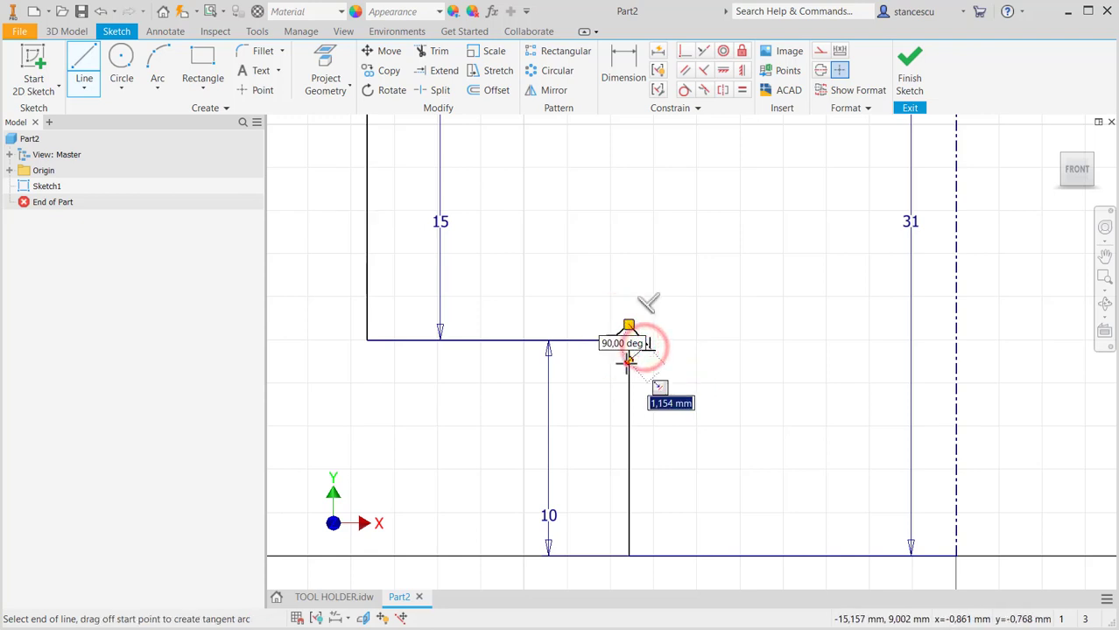
left_click(628, 362)
key("Escape")
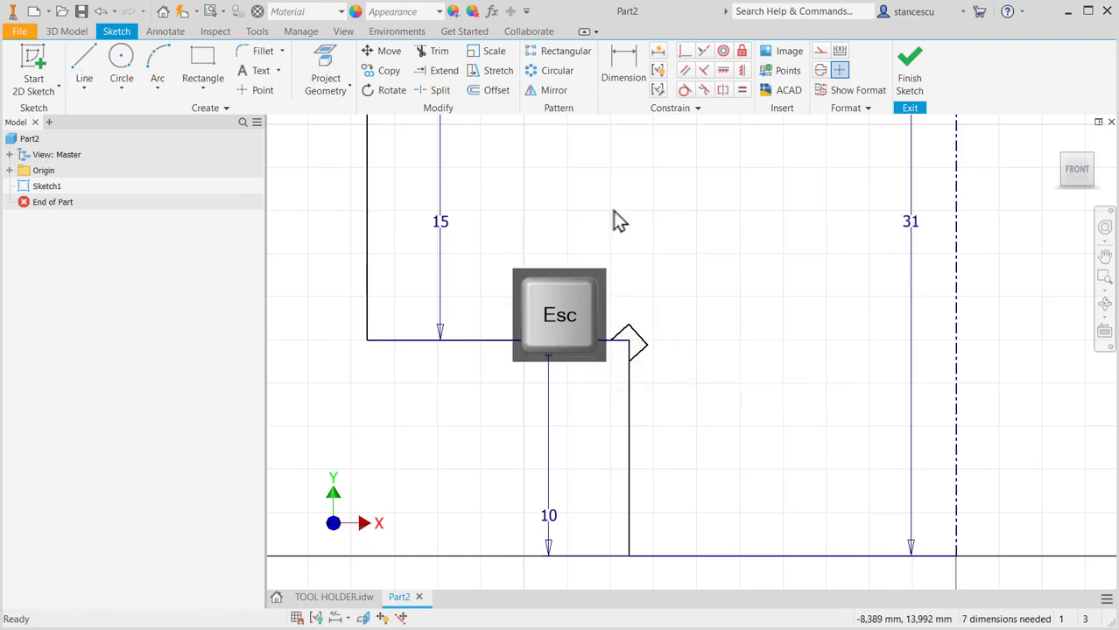
Apply equal constraints so that all three lines of the relief notch have the same length
scroll(646, 324, "down", 3)
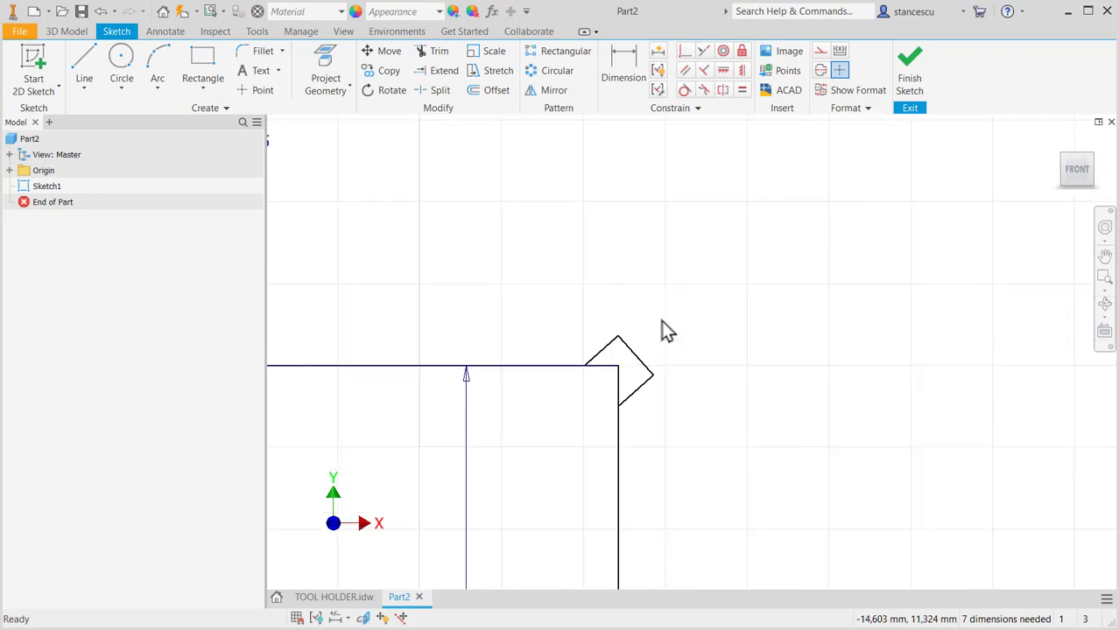
scroll(736, 317, "down", 3)
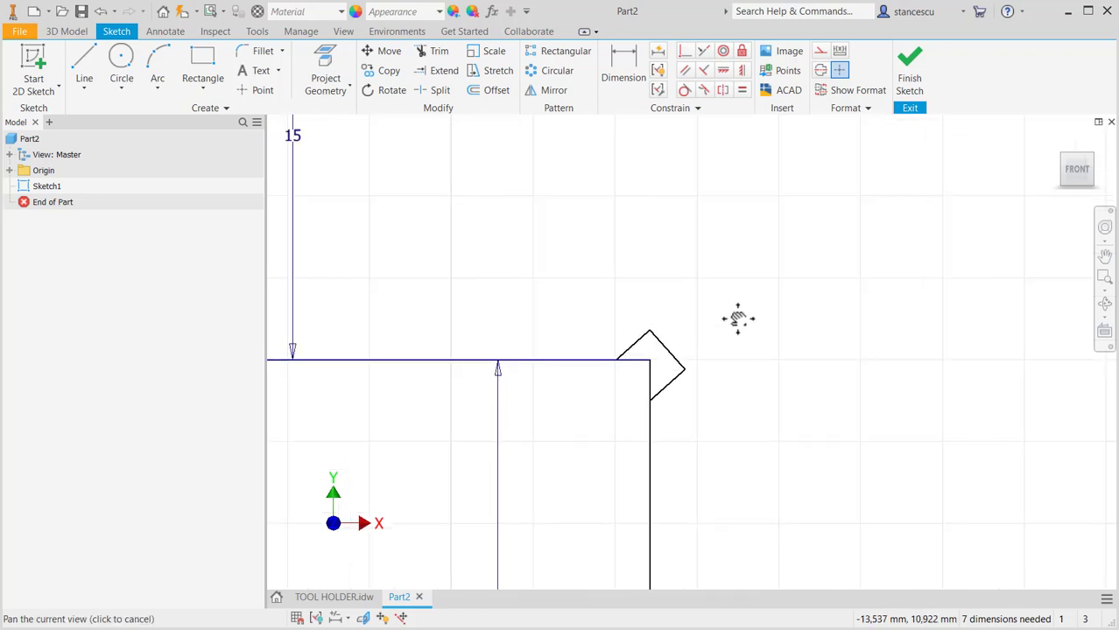
left_click(740, 91)
left_click(613, 354)
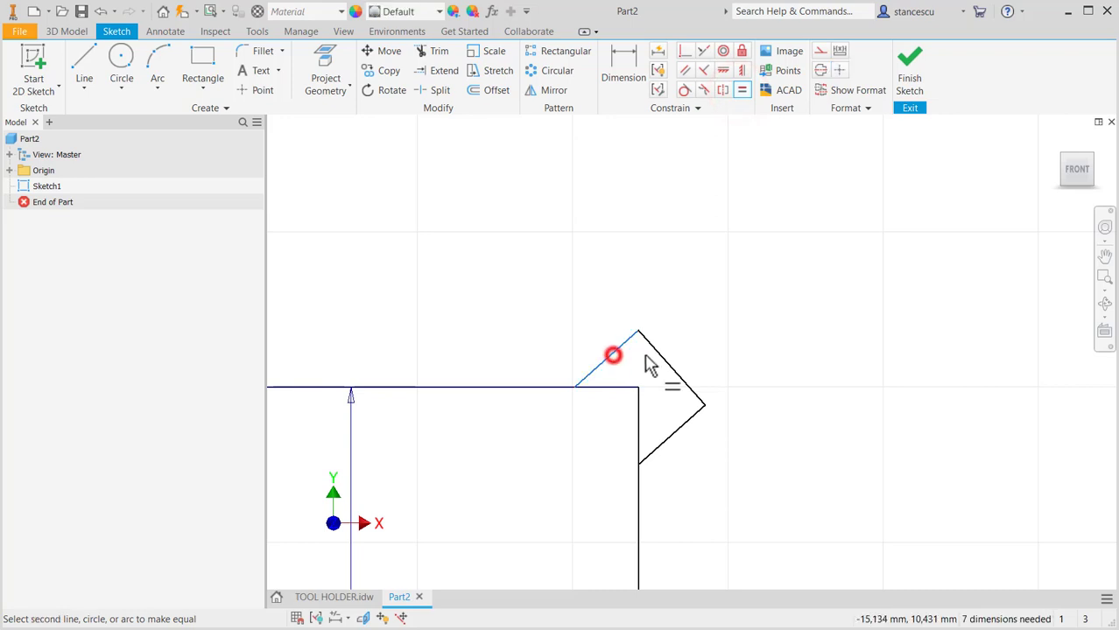
left_click(663, 357)
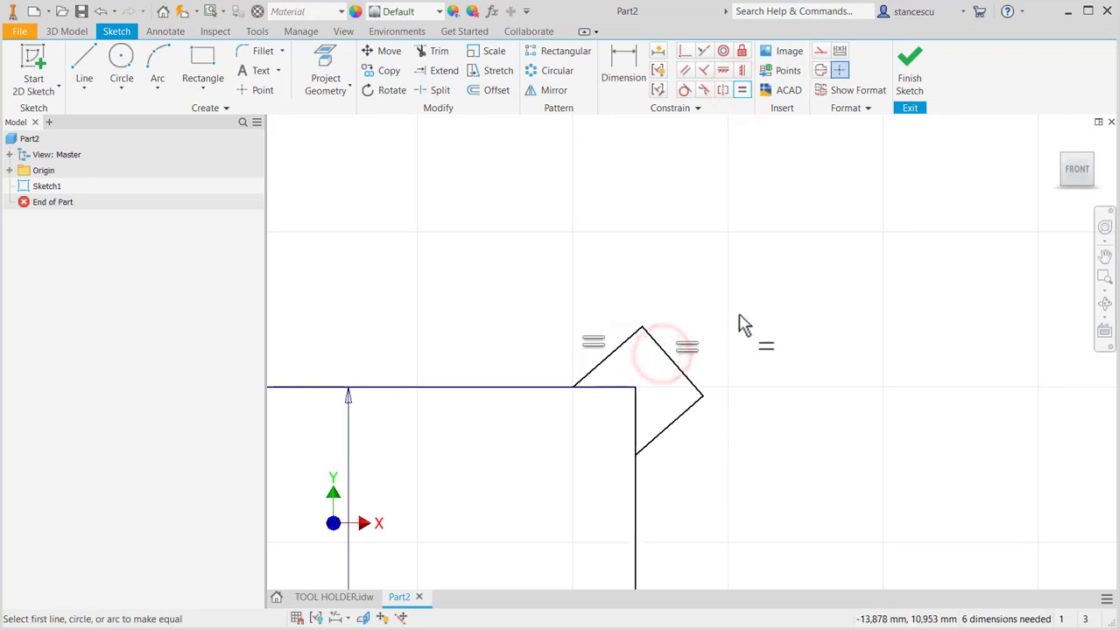
left_click(623, 349)
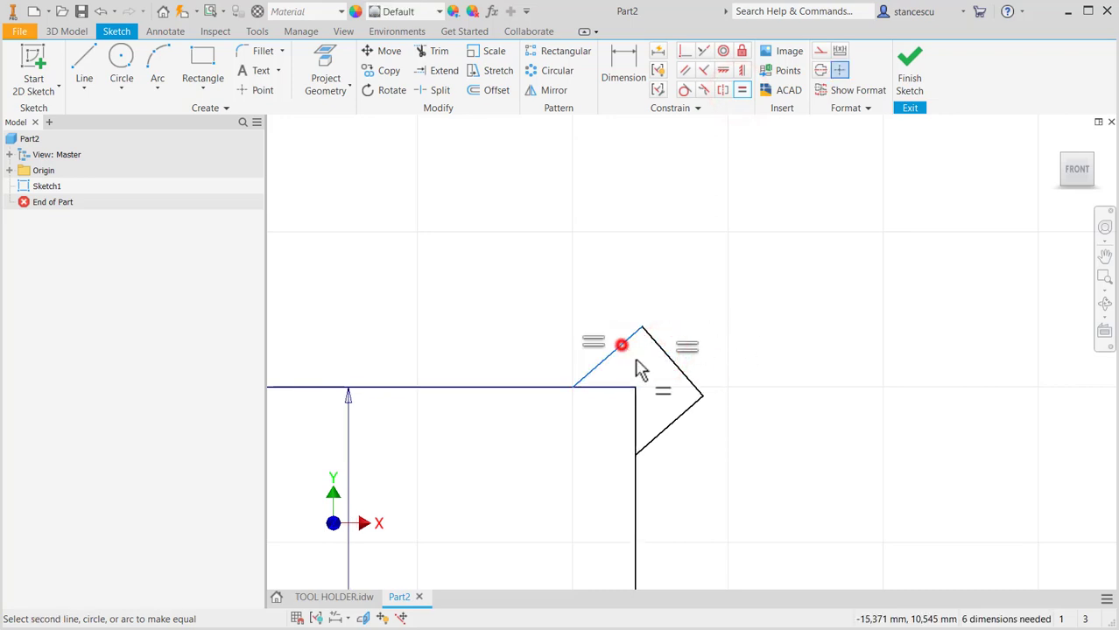
left_click(679, 421)
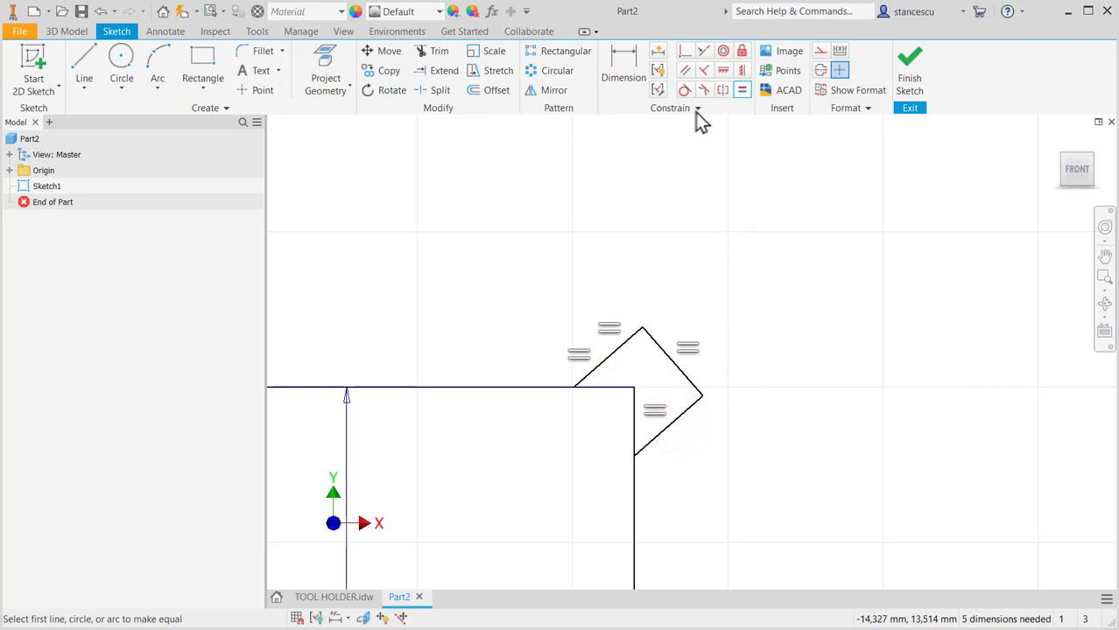
Apply a coincident constraint between the lower vertical edge and the relief notch's uppermost vertex
left_click(684, 51)
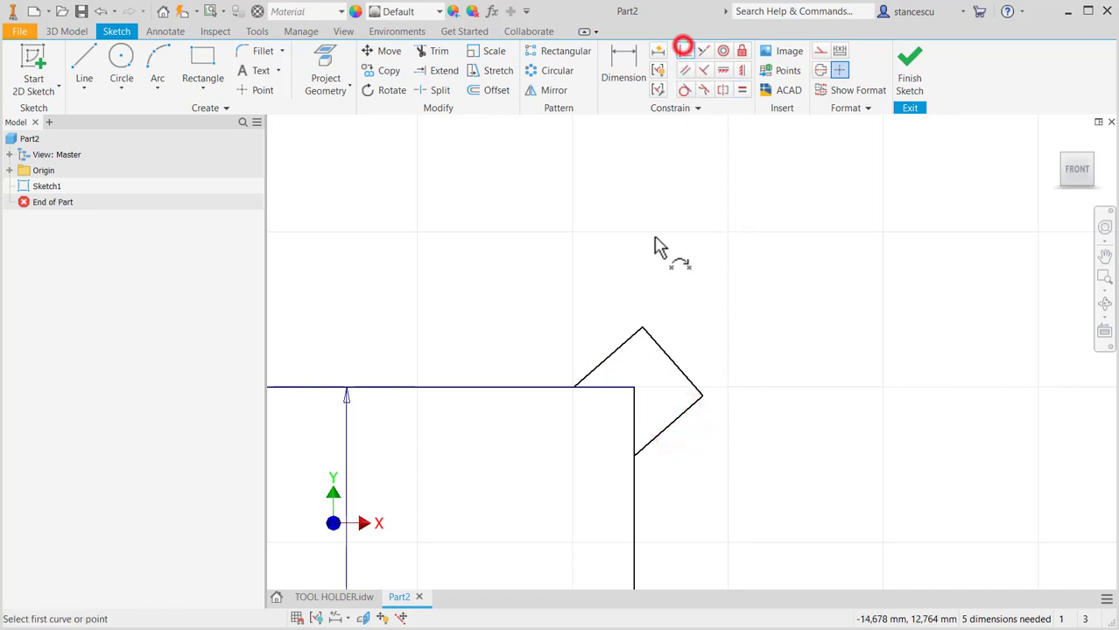
left_click(632, 403)
left_click(641, 331)
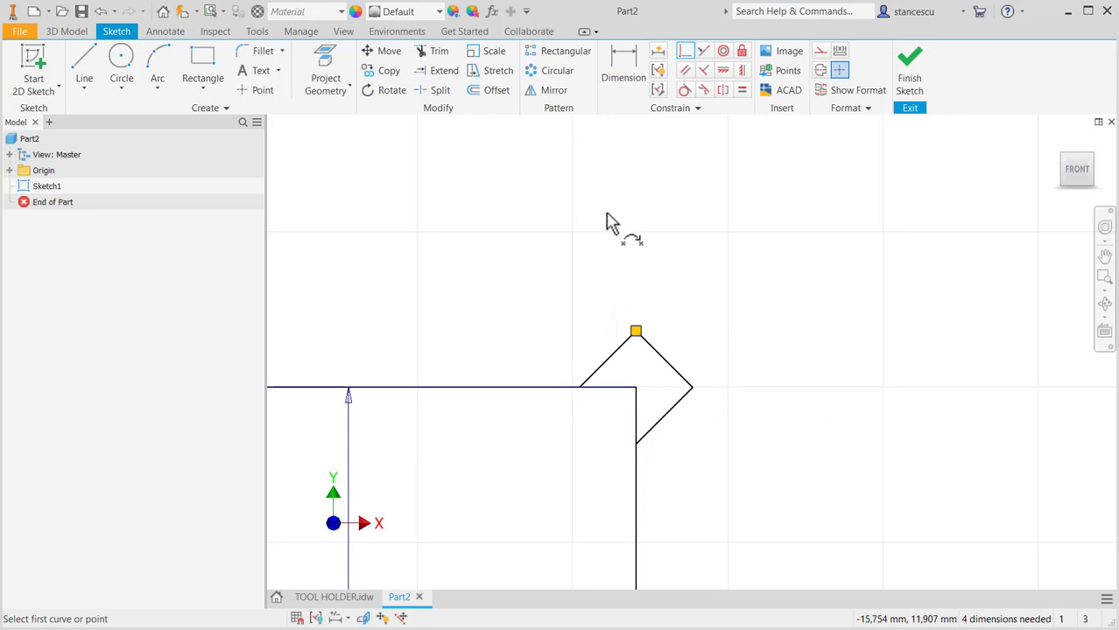
Dimension the outer side of the relief notch as 3 mm
left_click(616, 60)
left_click(652, 354)
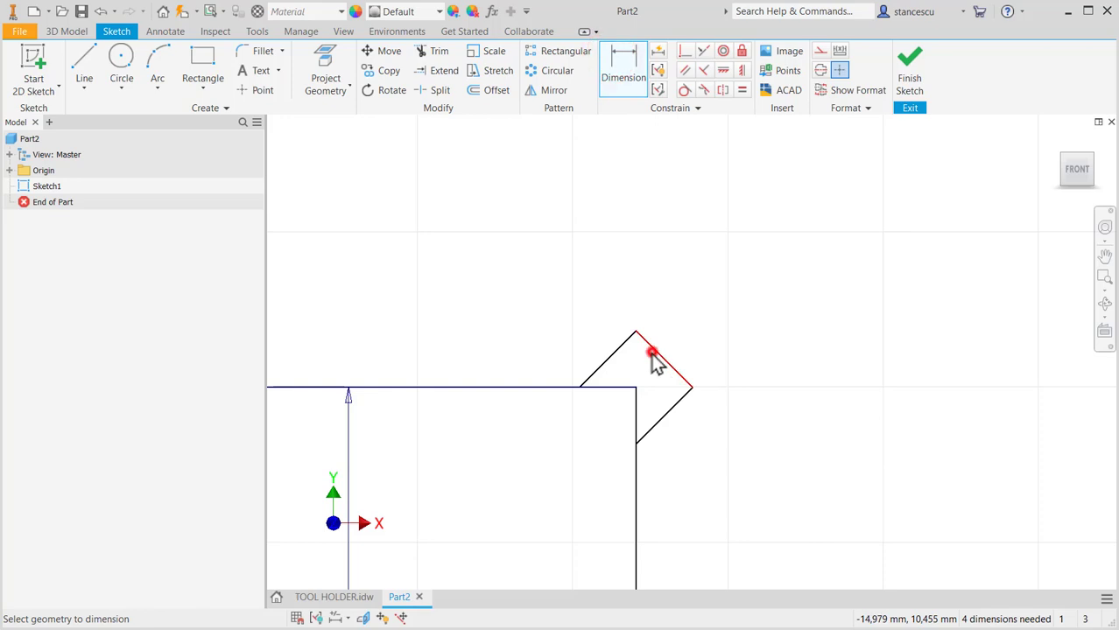
left_click(710, 308)
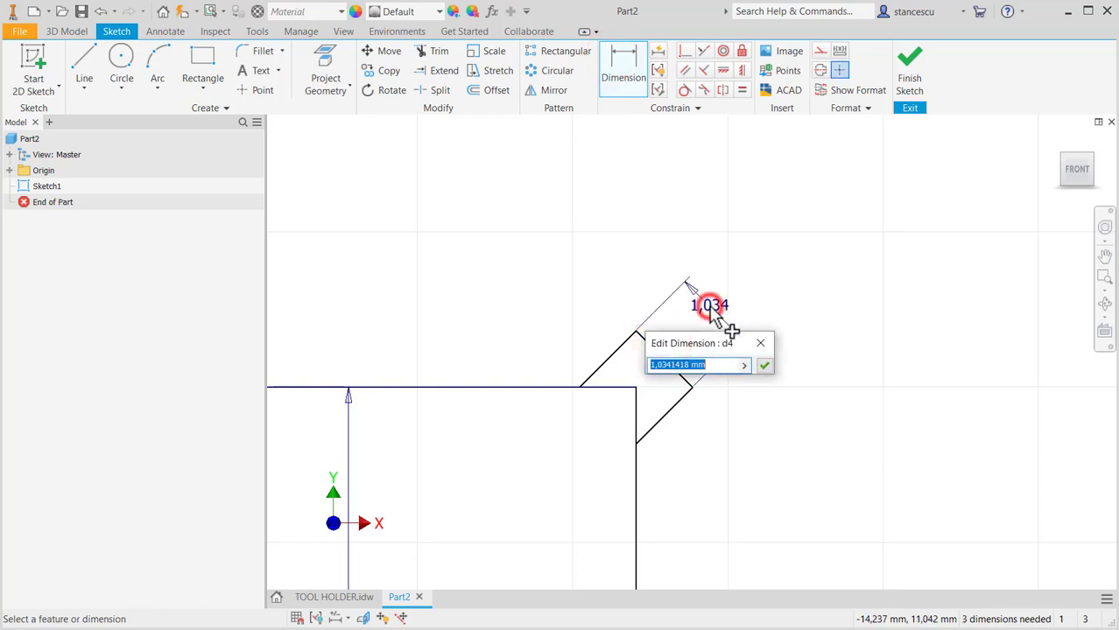
type("3")
key("Return")
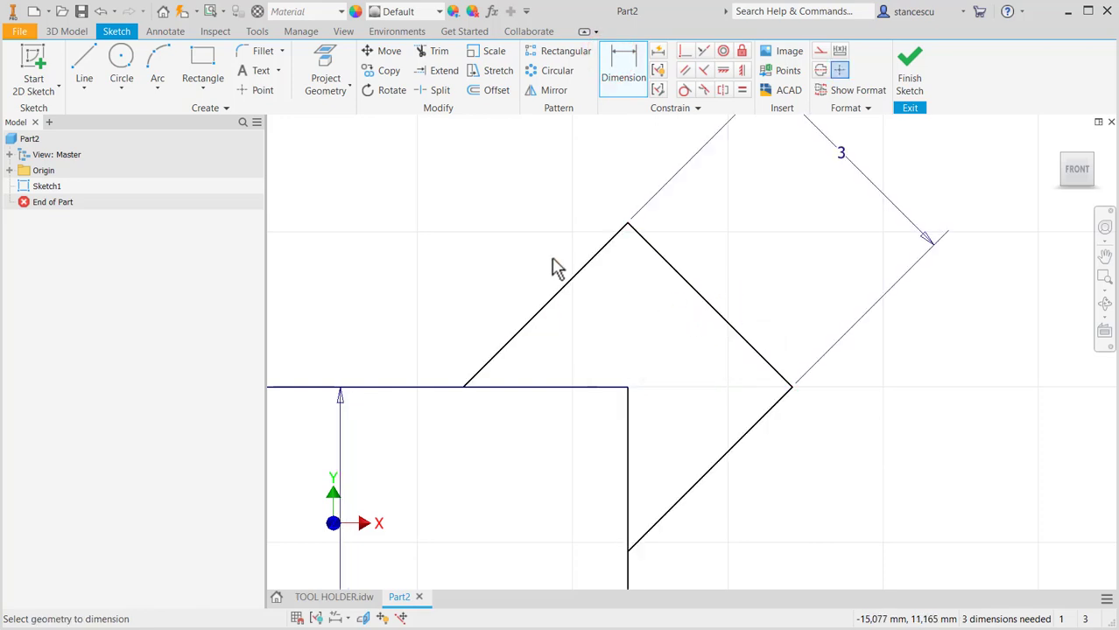
Trim the horizontal and vertical corner segments that lie inside the relief notch
left_click(422, 54)
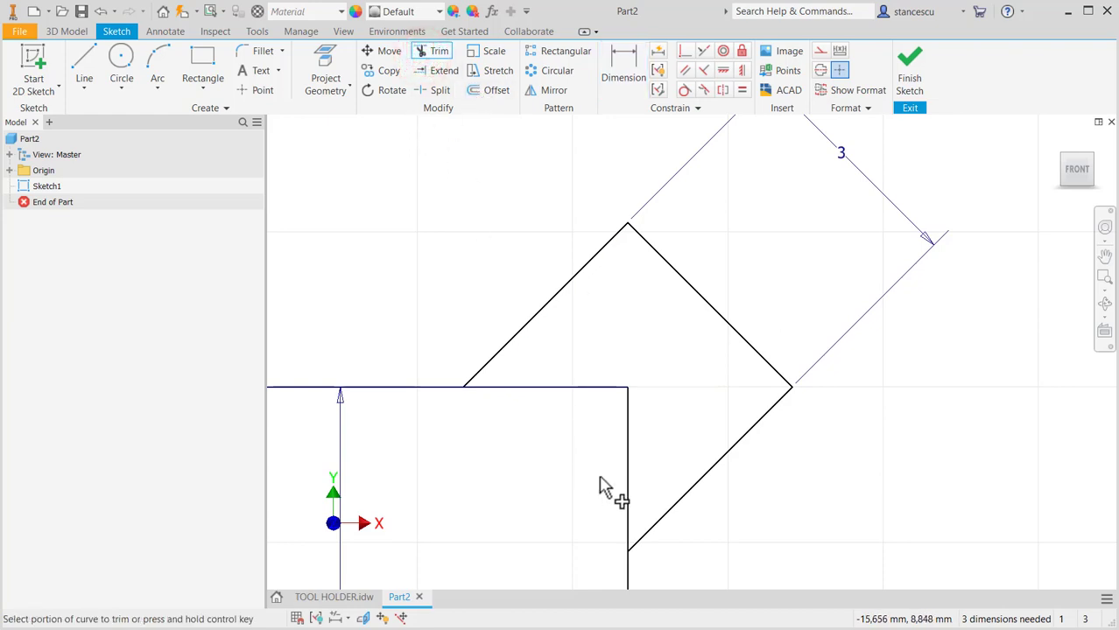
mouse_move(599, 477)
left_mouse_down()
mouse_move(640, 452)
mouse_move(668, 411)
mouse_move(637, 347)
mouse_move(595, 339)
mouse_move(556, 388)
mouse_move(540, 448)
left_mouse_up()
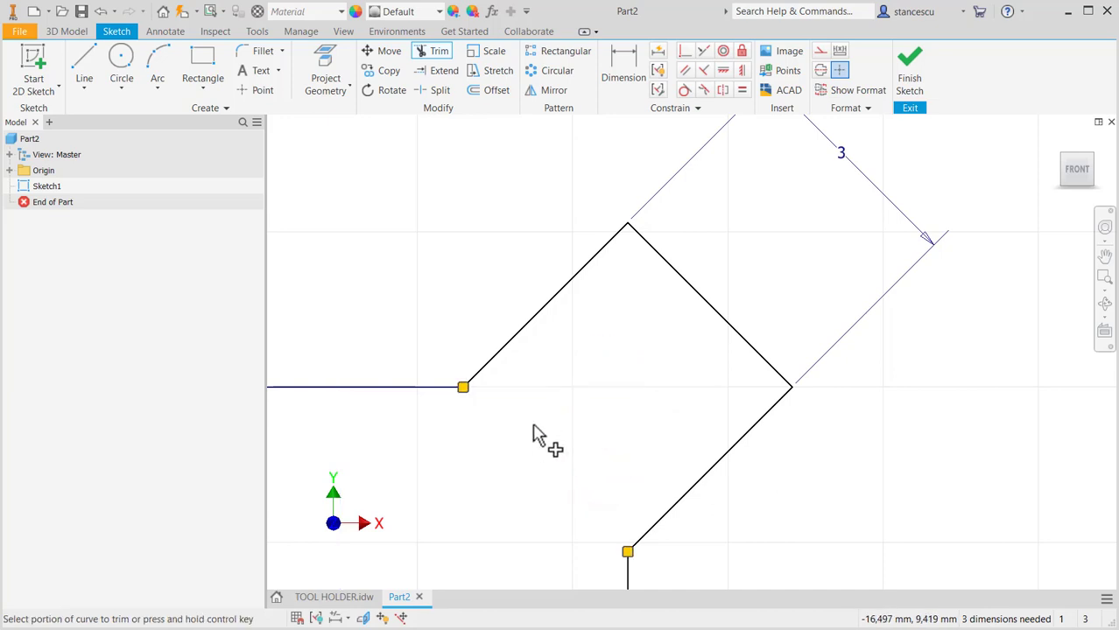
scroll(536, 442, "down", 6)
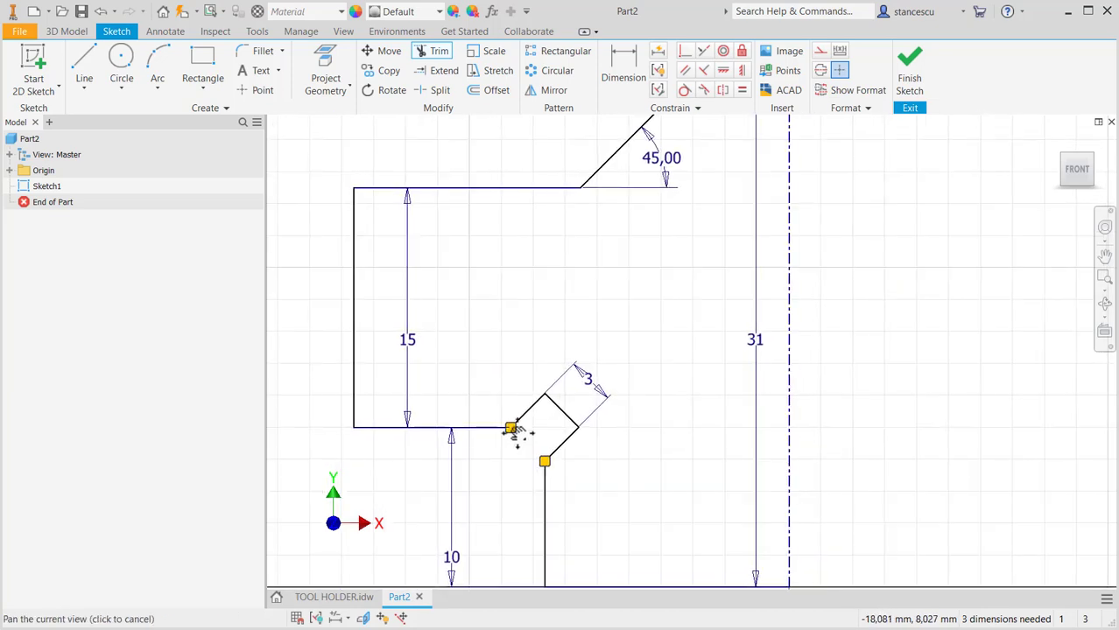
middle_click_drag(516, 431, 548, 352)
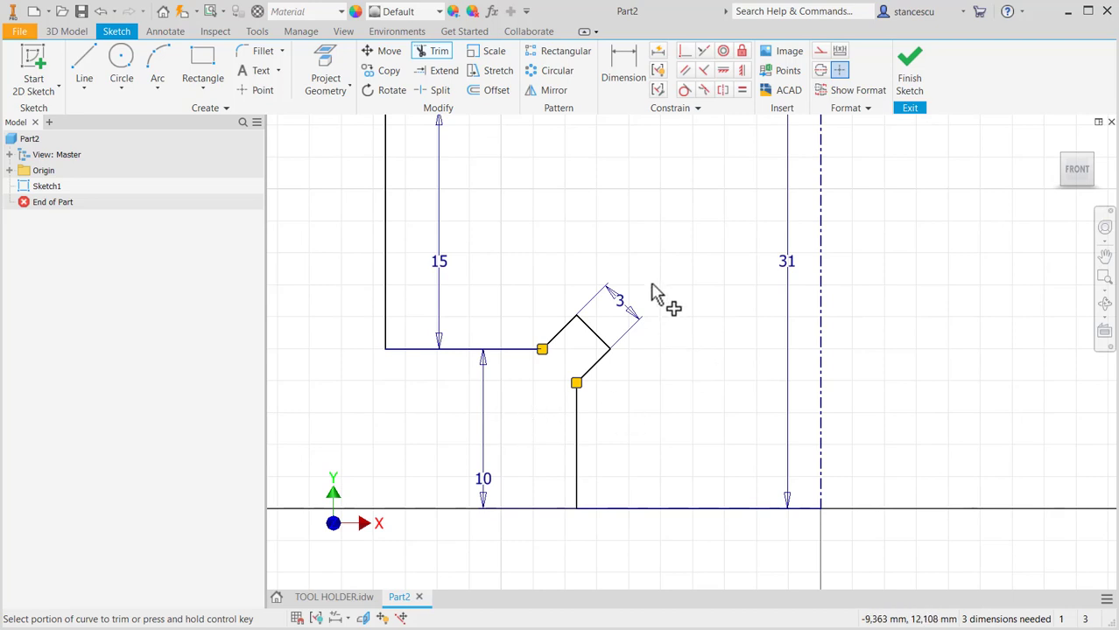
middle_click_drag(652, 285, 670, 383)
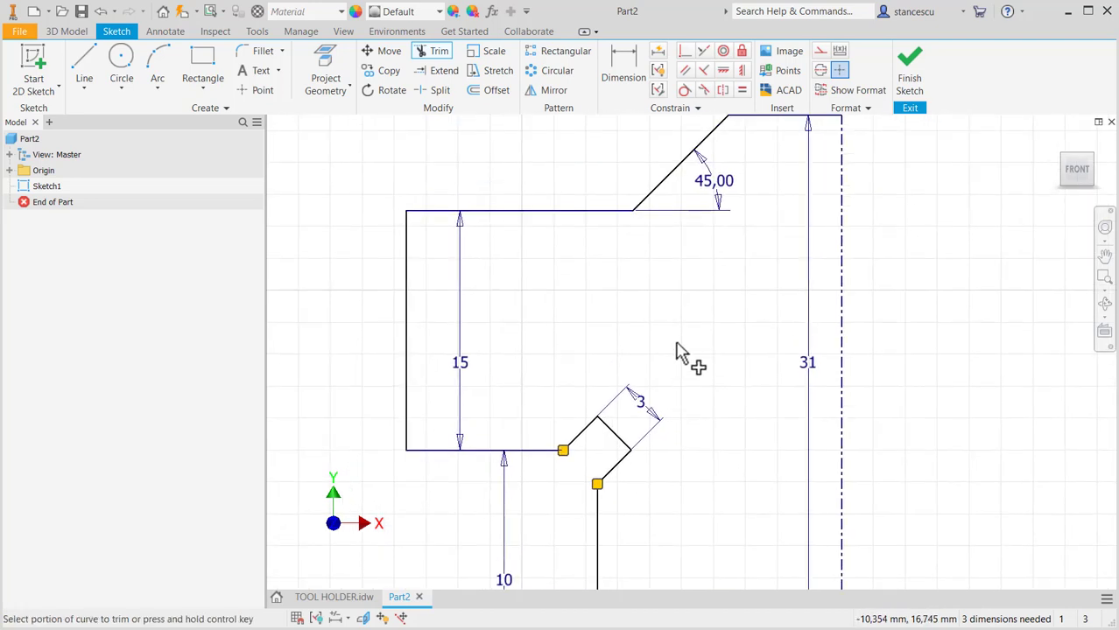
key("Escape")
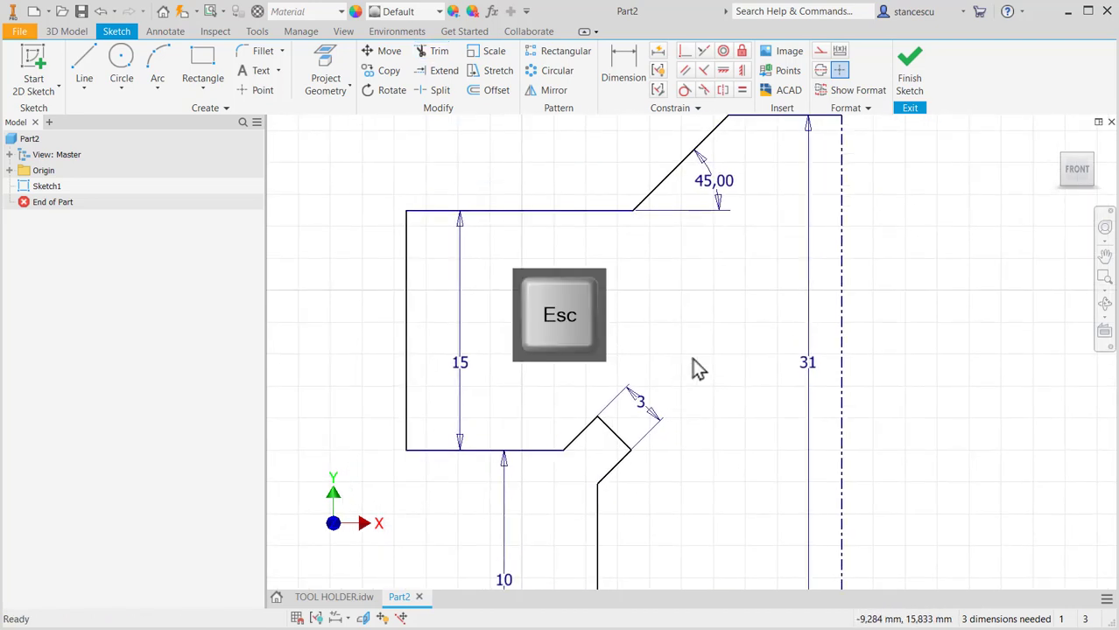
Mirror the complete left half-profile about the vertical centerline
scroll(696, 368, "down", 2)
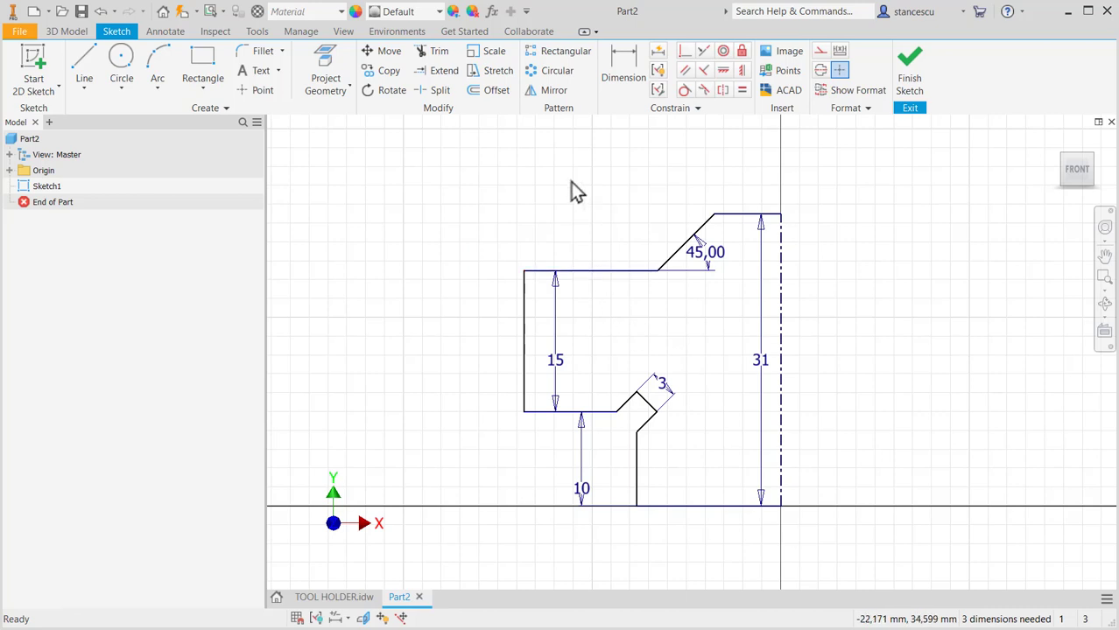
left_click(553, 90)
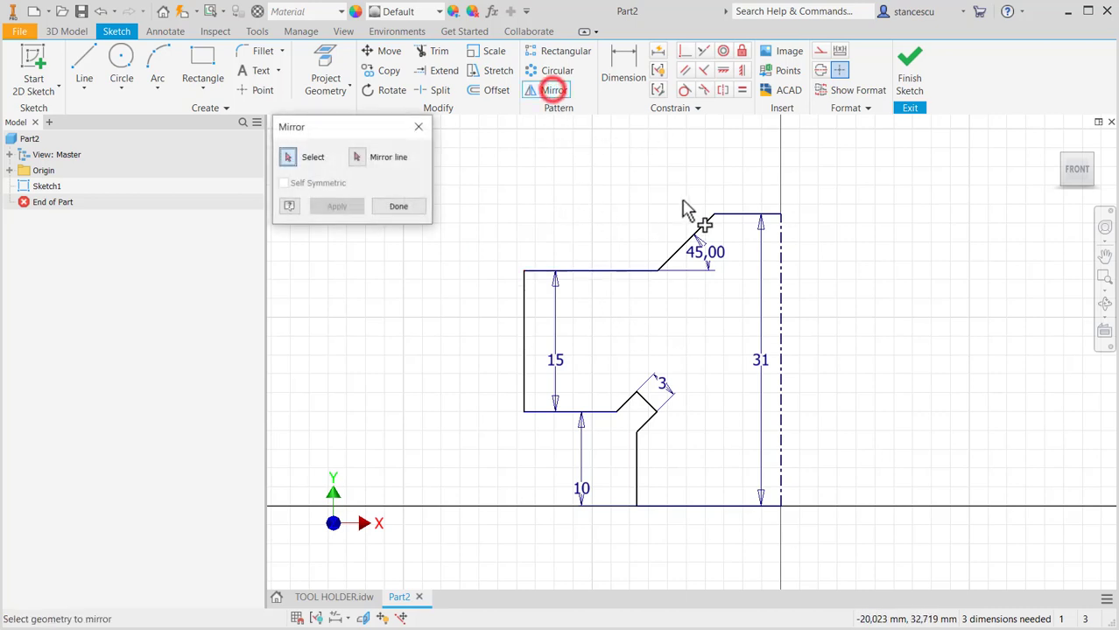
mouse_move(760, 161)
left_mouse_down()
mouse_move(576, 527)
mouse_move(512, 554)
mouse_move(502, 570)
left_mouse_up()
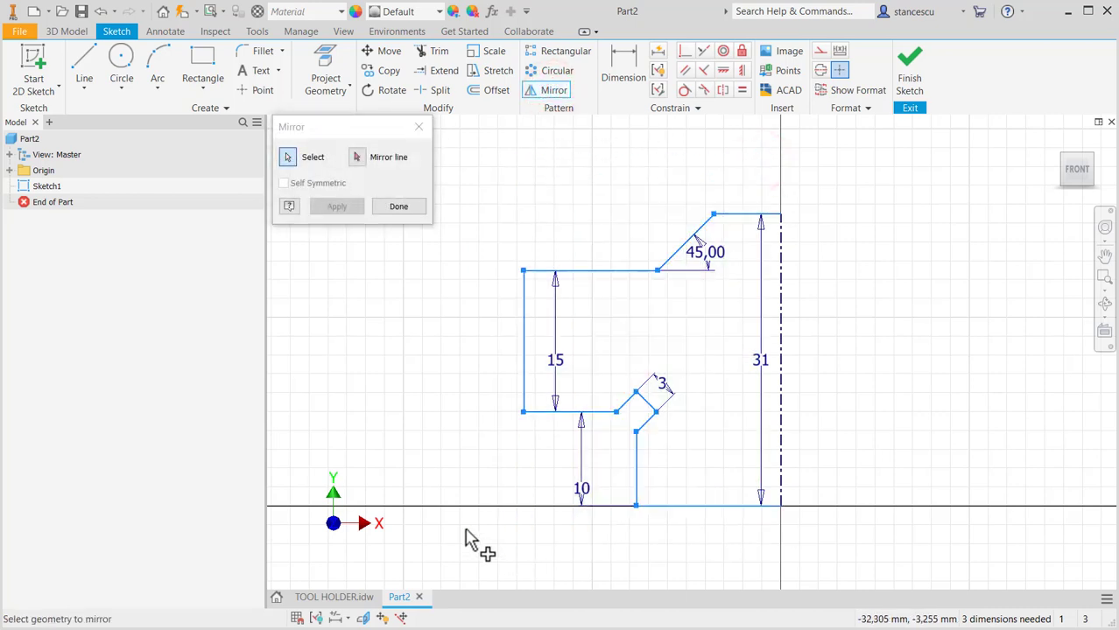
left_click(358, 159)
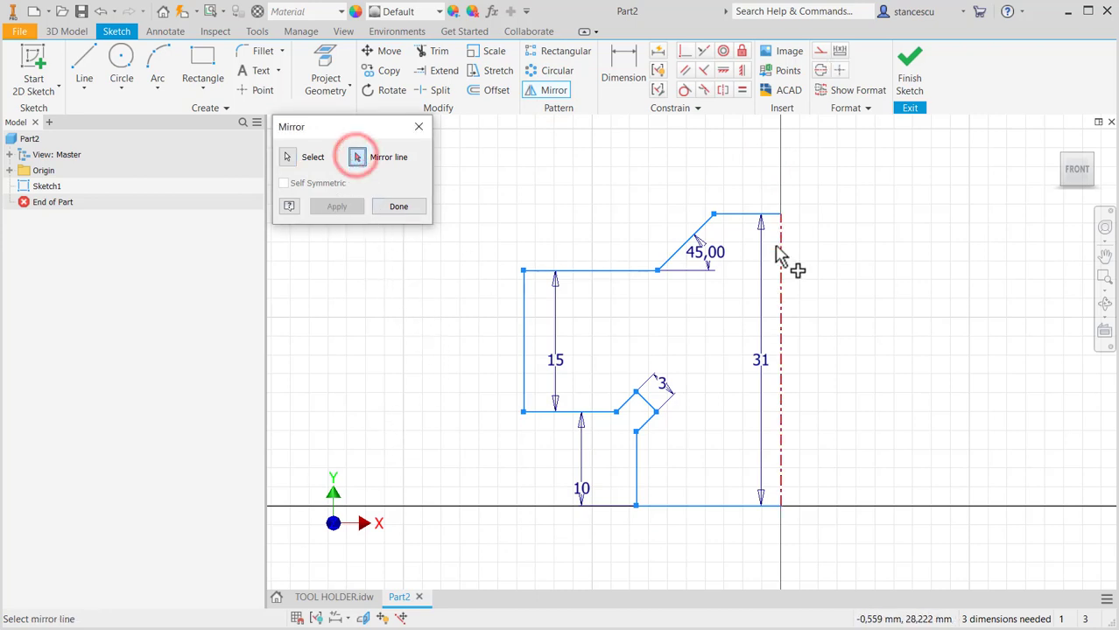
left_click(784, 278)
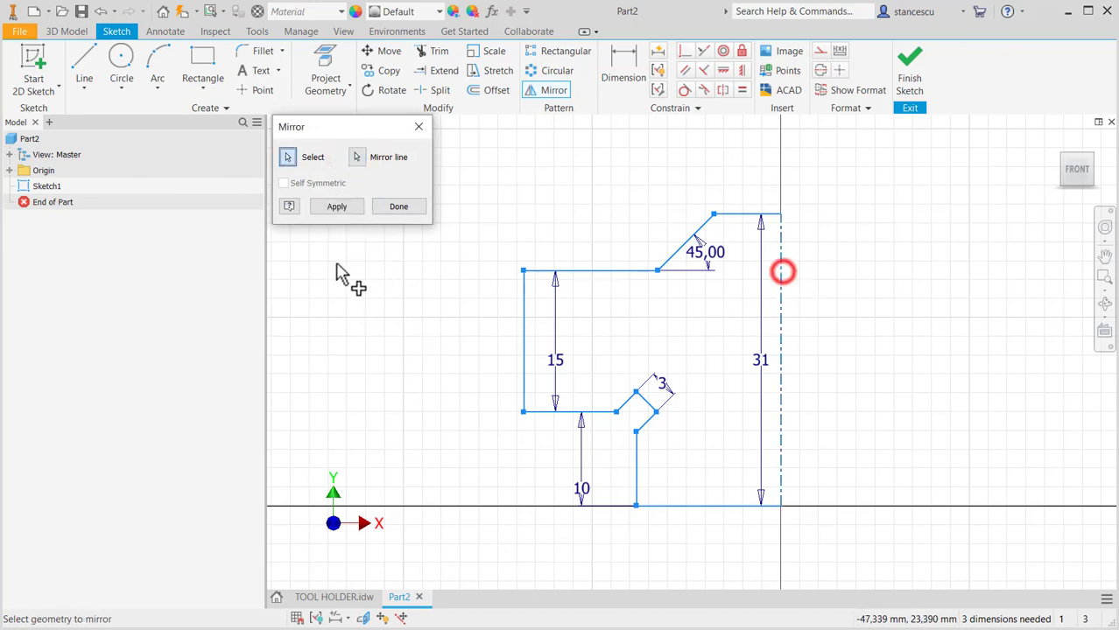
left_click(337, 206)
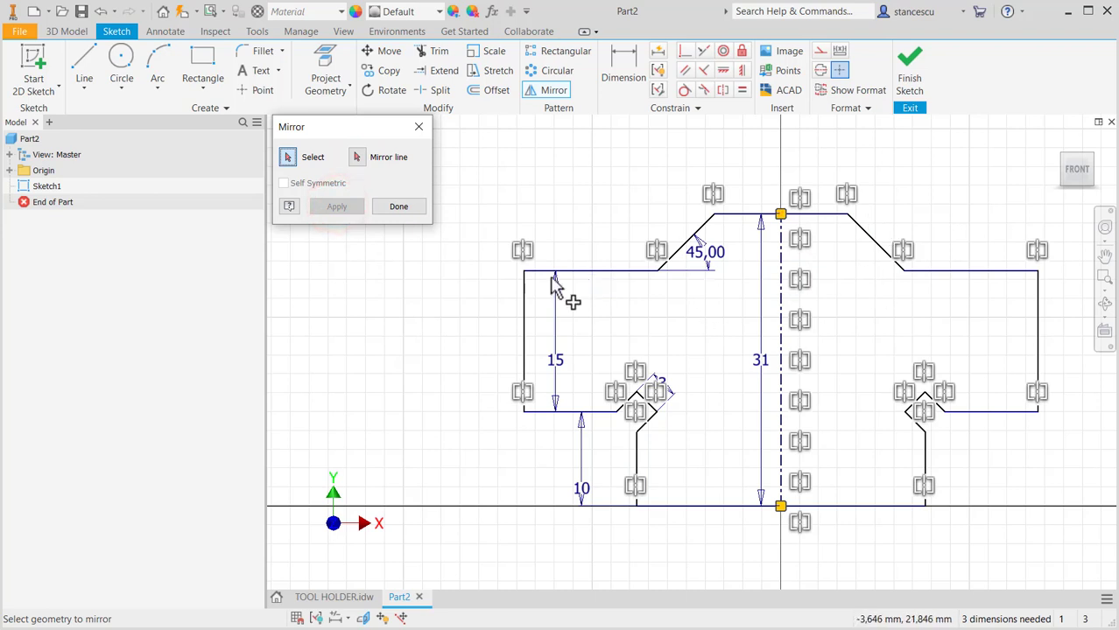
left_click(400, 209)
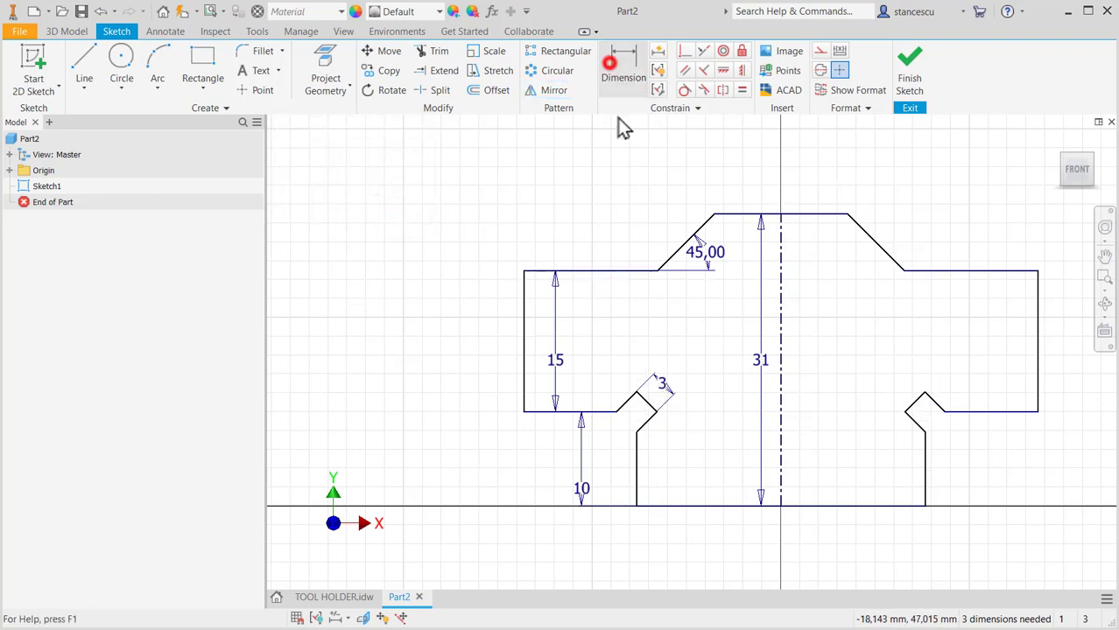
Dimension the horizontal distance between the lower ends of the two sloped upper edges as 38 mm
left_click(609, 62)
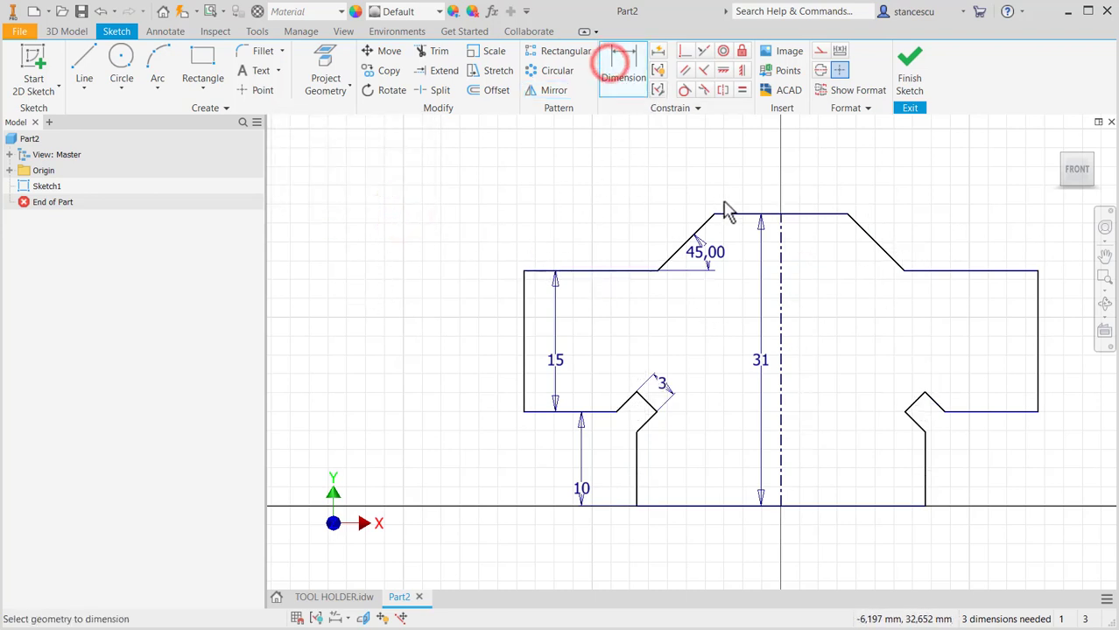
left_click(660, 269)
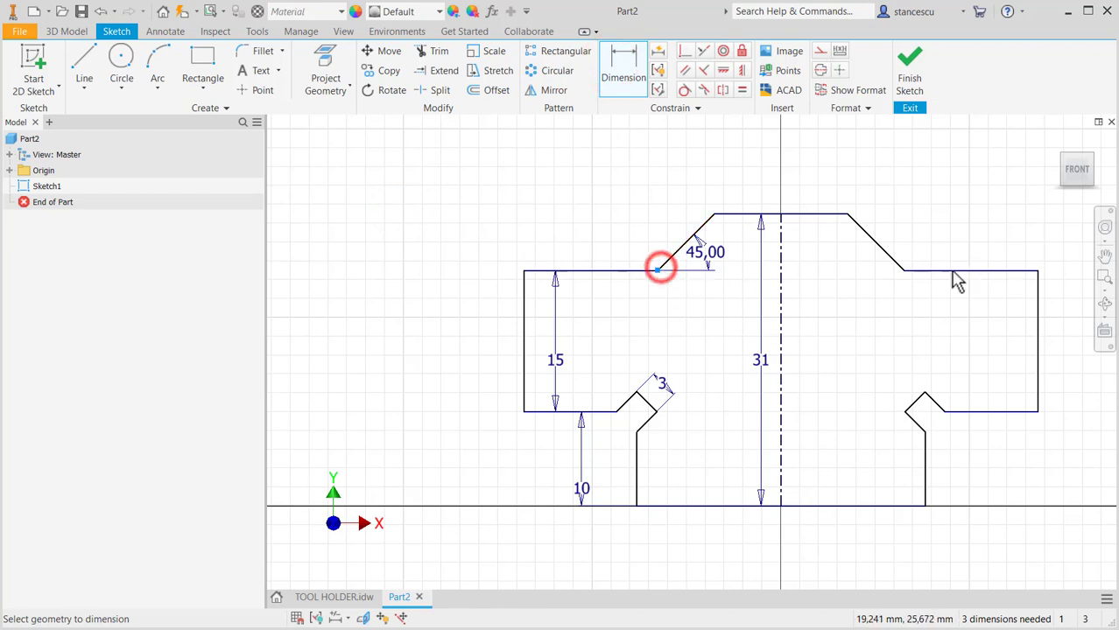
left_click(904, 271)
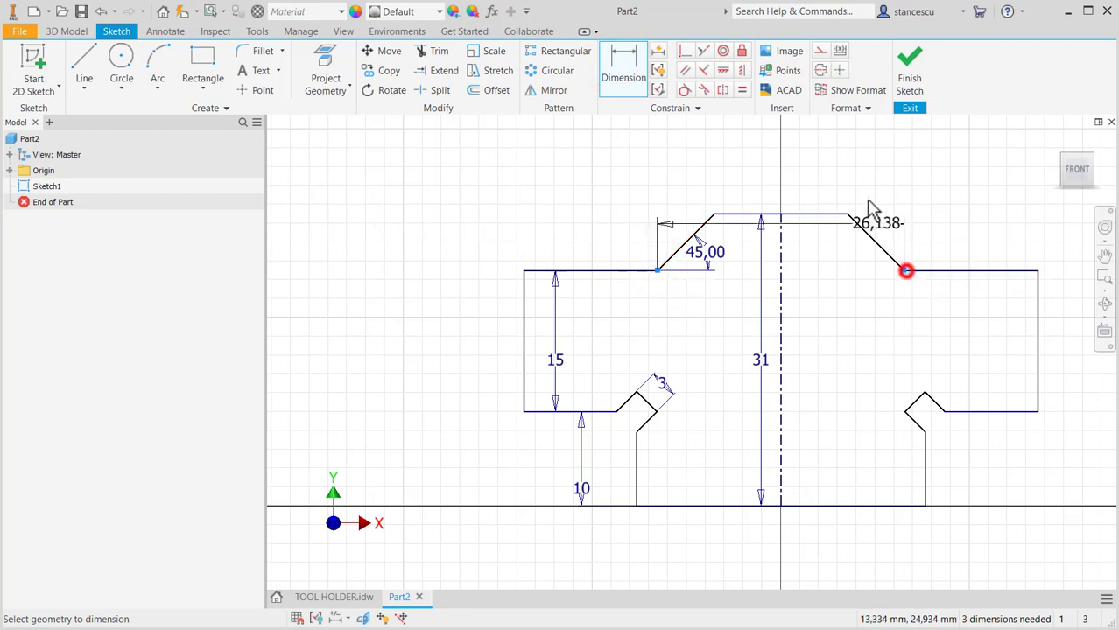
left_click(814, 157)
type("38")
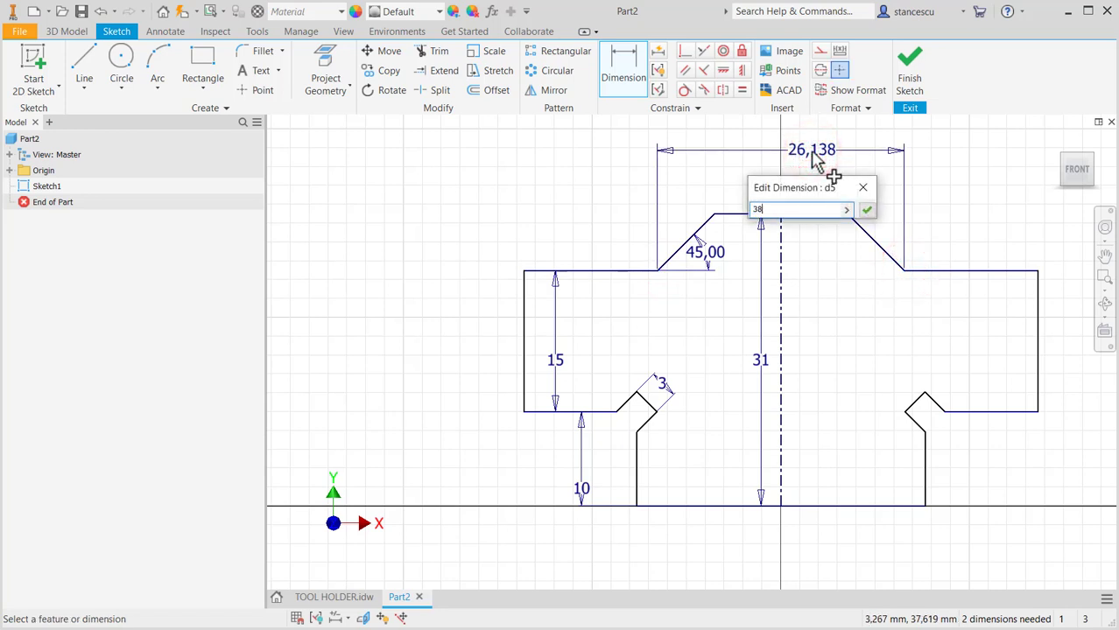
key("Return")
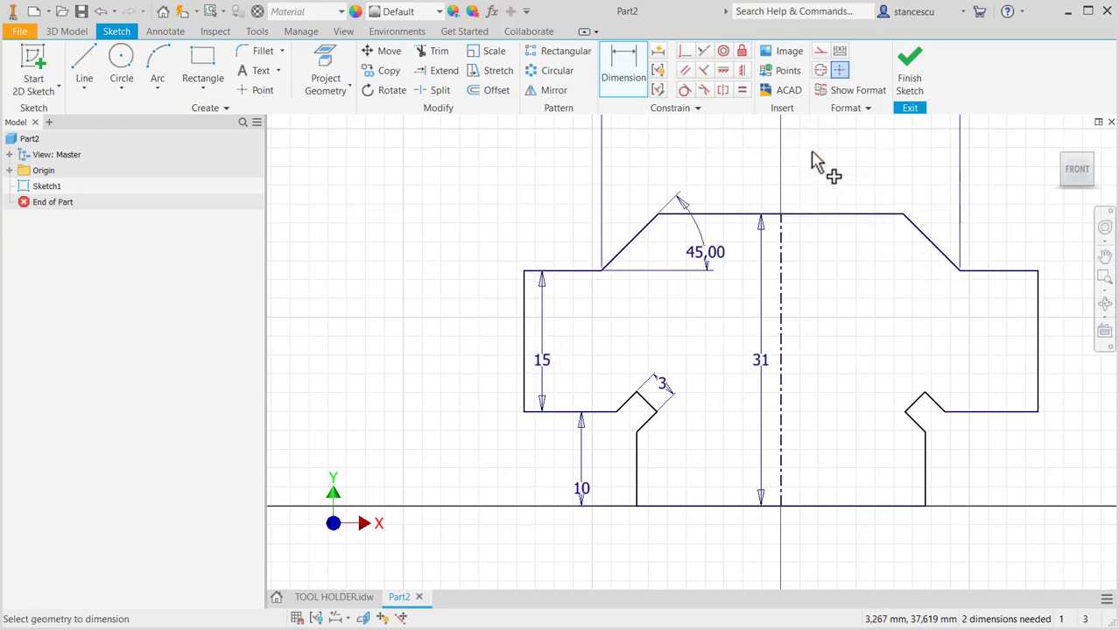
Dimension the profile's overall width between its two outermost vertical edges as 90 mm
left_click(522, 357)
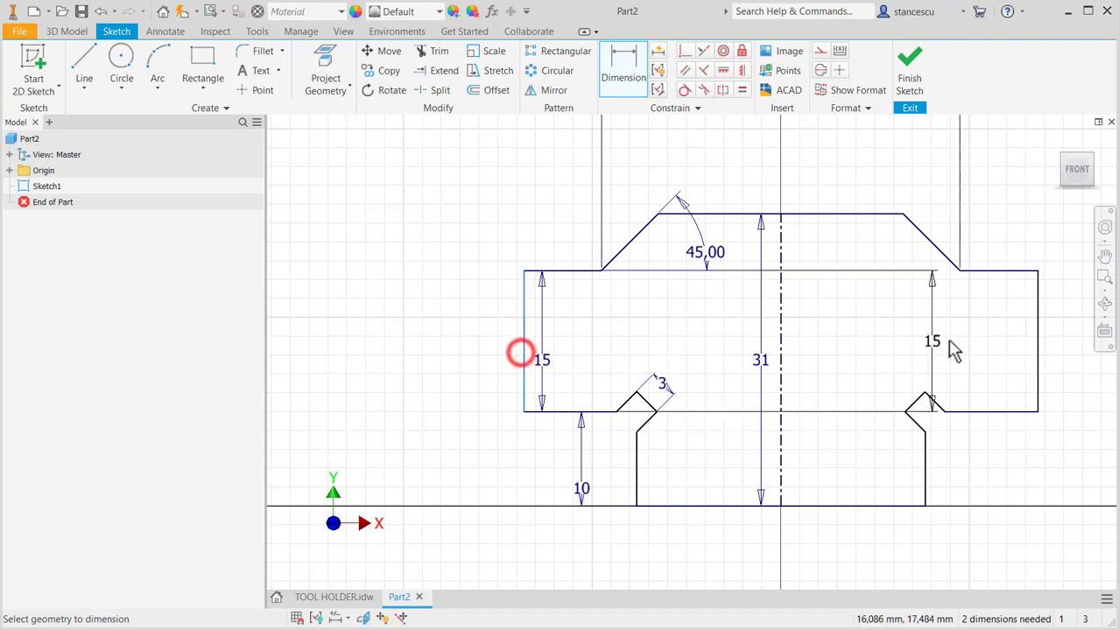
left_click(1040, 346)
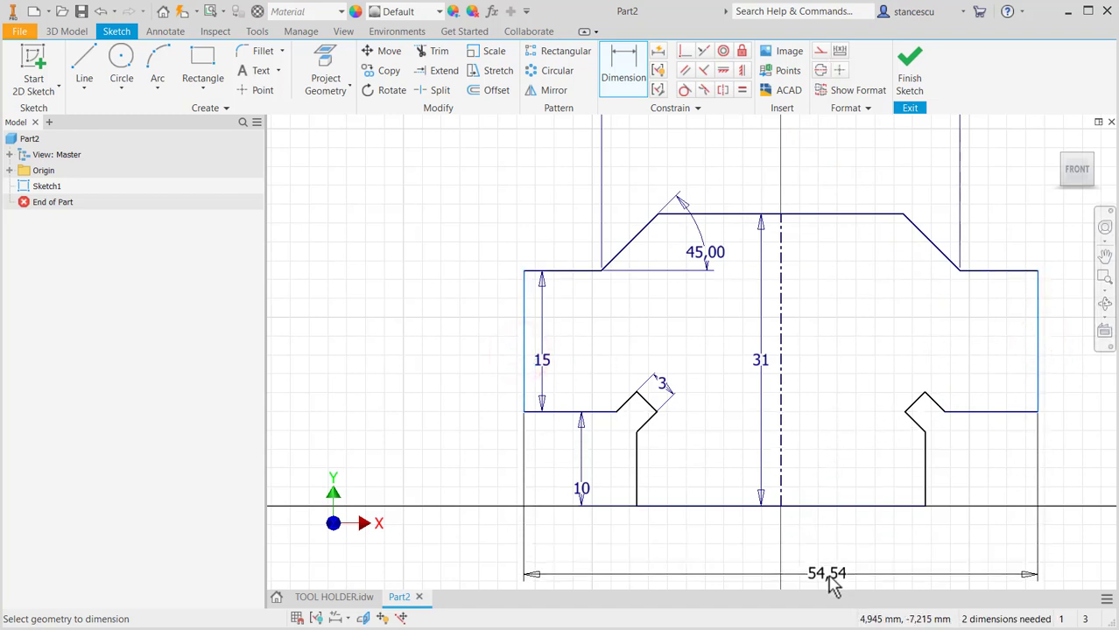
left_click(832, 586)
type("9")
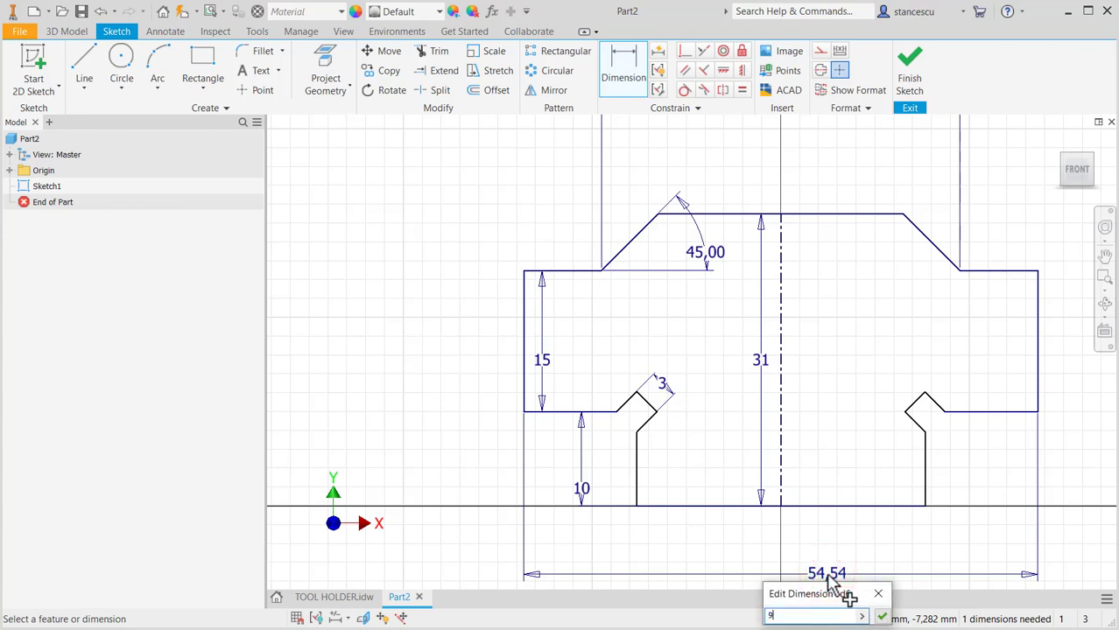
type("0")
key("Return")
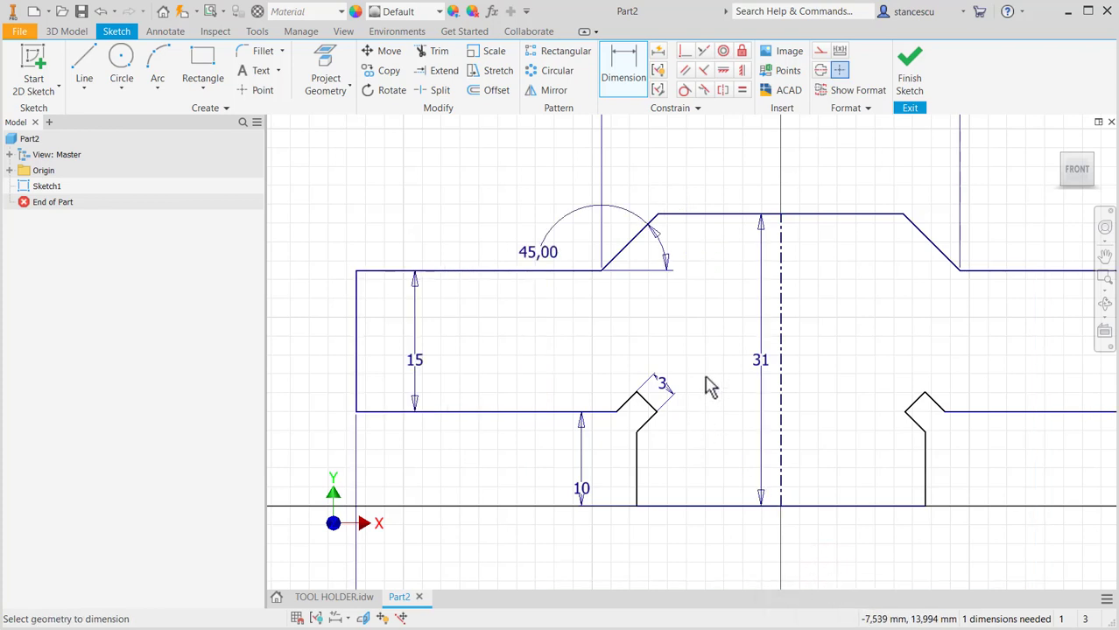
Dimension the lower block's width between its vertical edges as 40 mm and finish the sketch
left_click(636, 465)
left_click(927, 471)
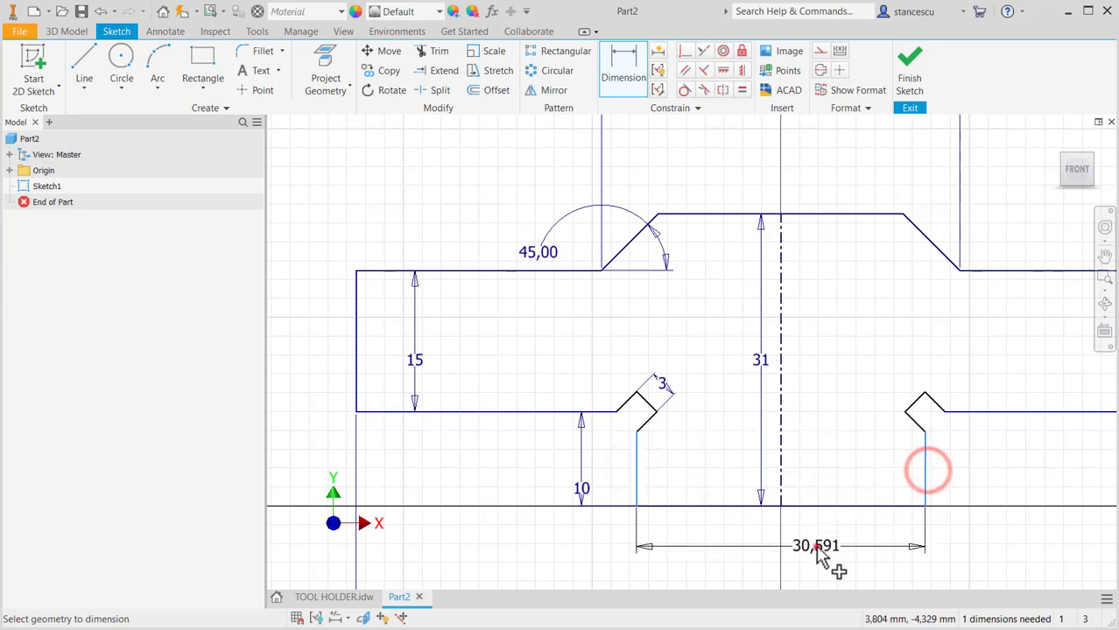
left_click(823, 559)
type("4")
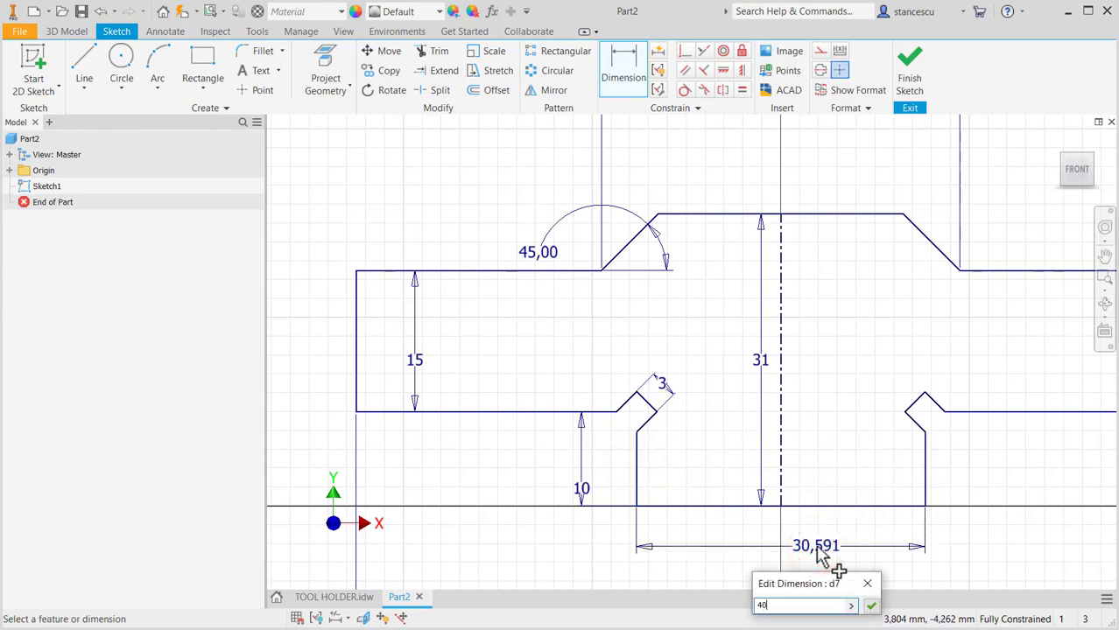
type("0")
key("Return")
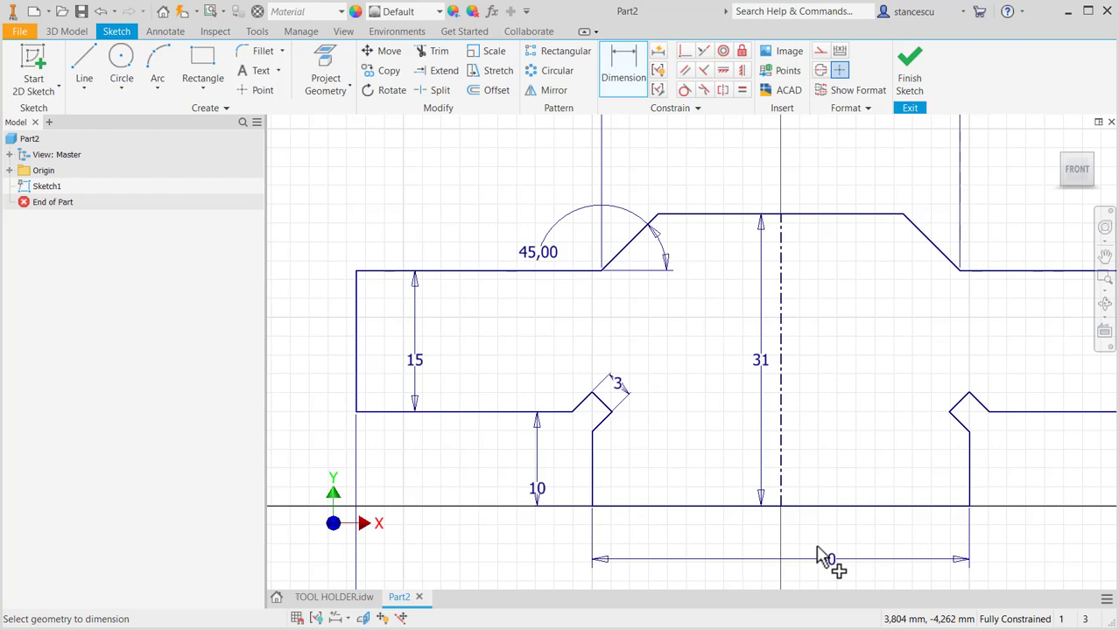
middle_click_drag(740, 467, 662, 452)
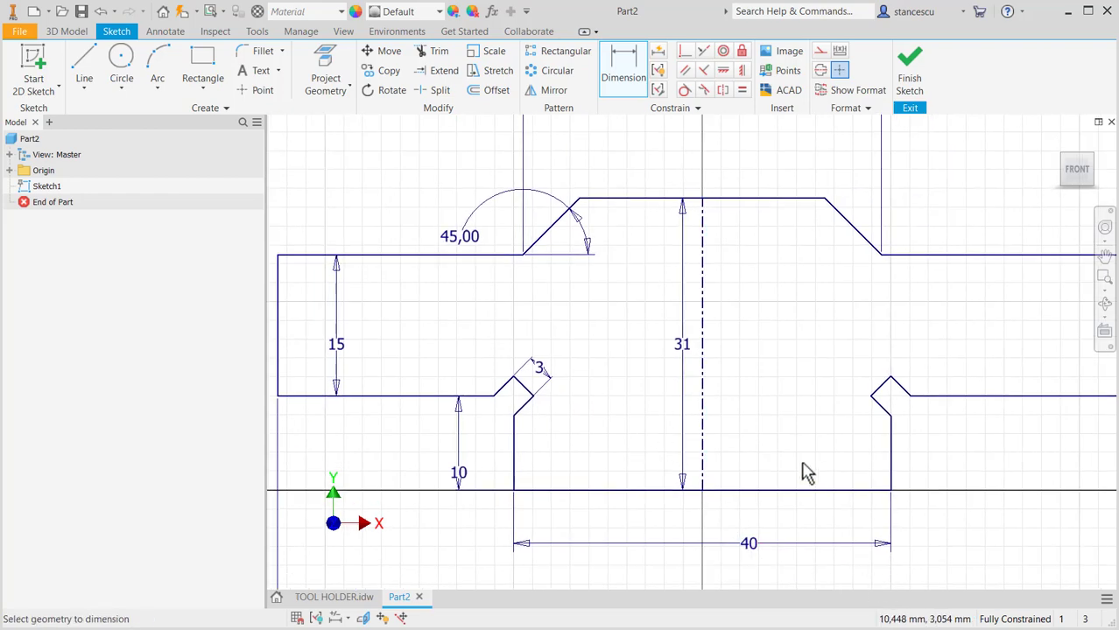
key("Home")
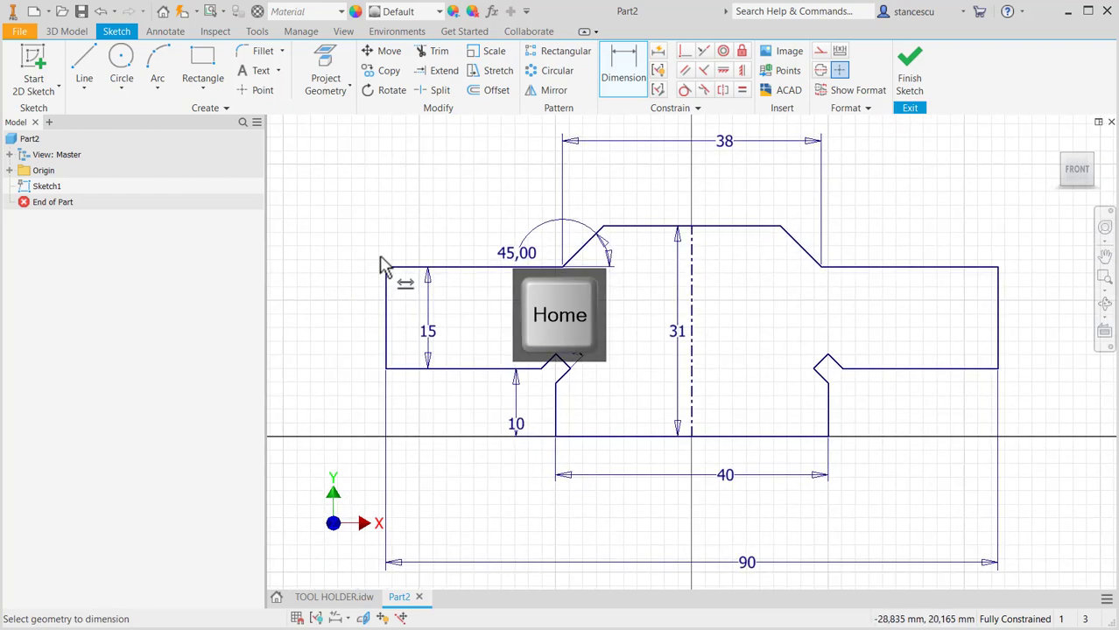
left_click(912, 69)
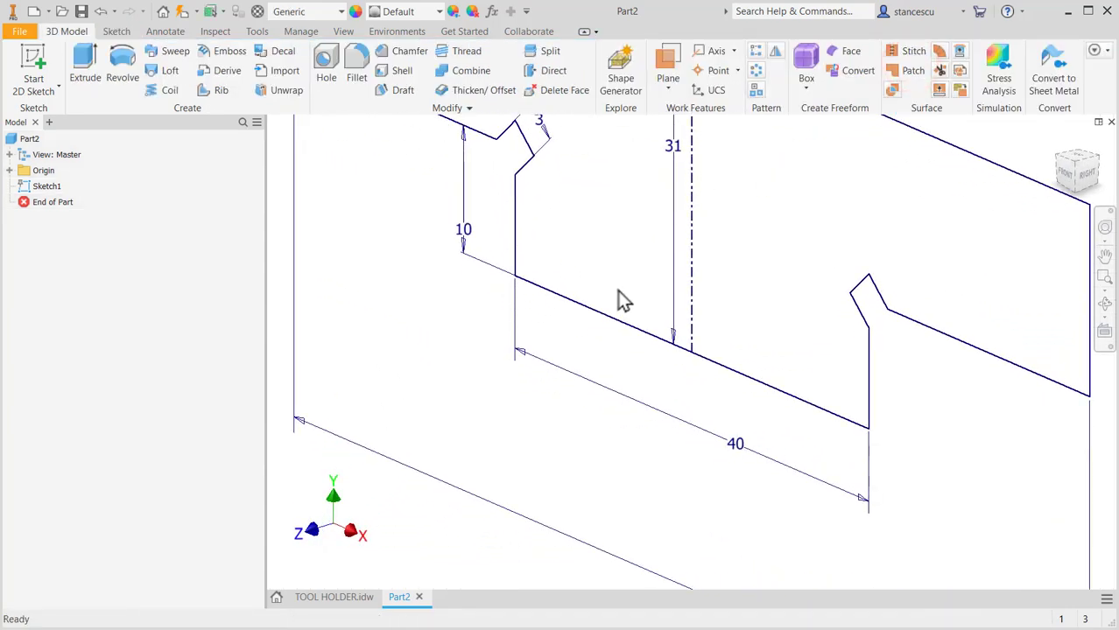
key("Home")
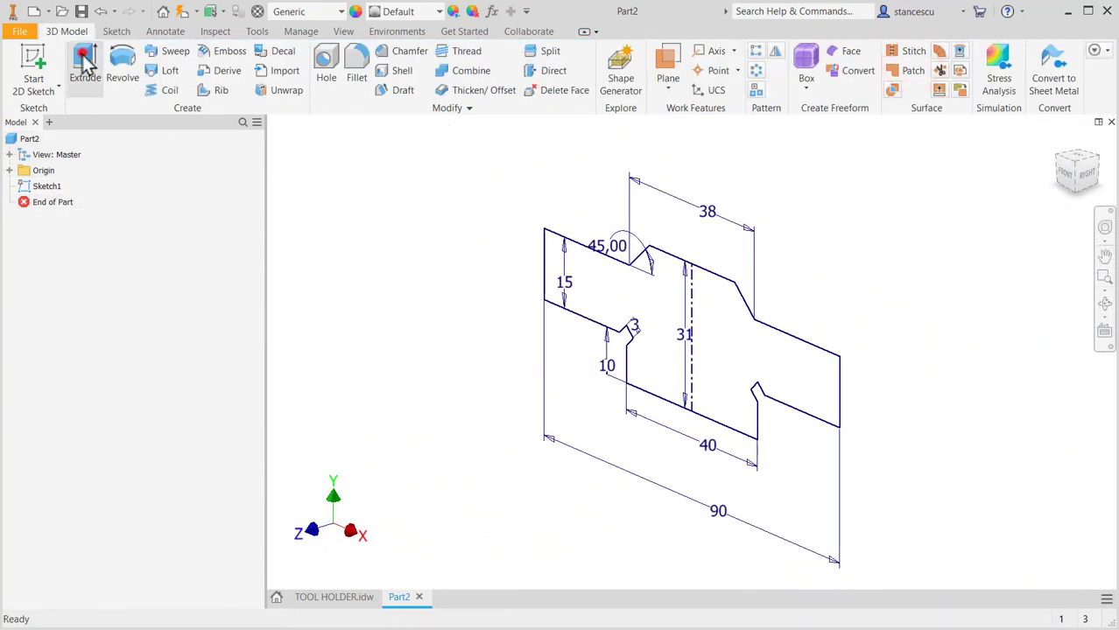
Extrude both halves of the profile symmetrically to a total distance of 80 mm, taking the length from the TOOL HOLDER.idw drawing
left_click(82, 58)
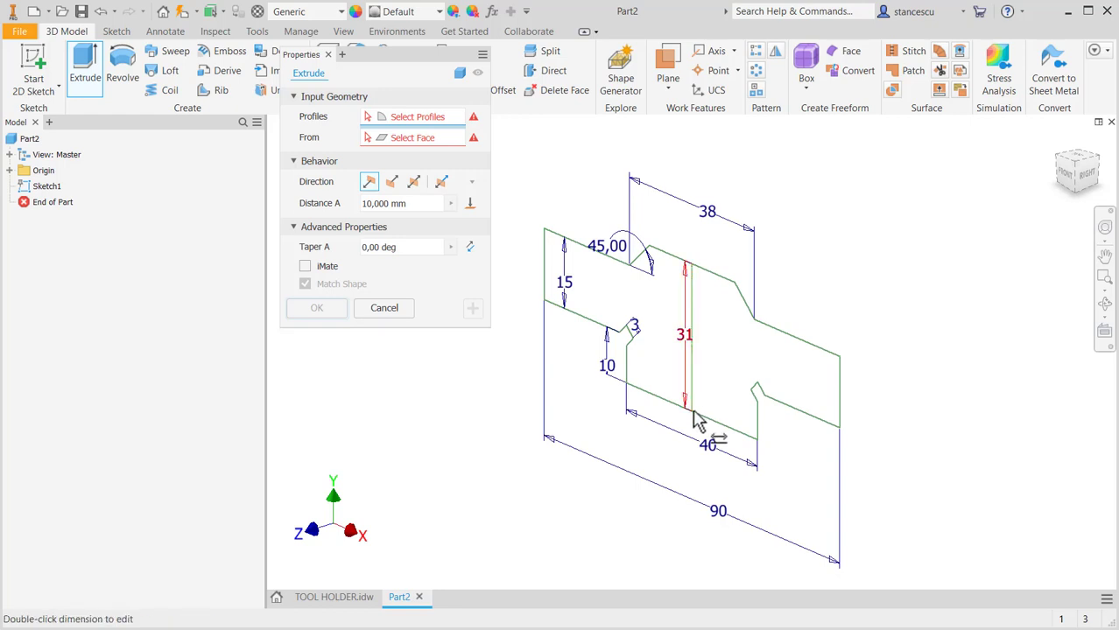
left_click(634, 307)
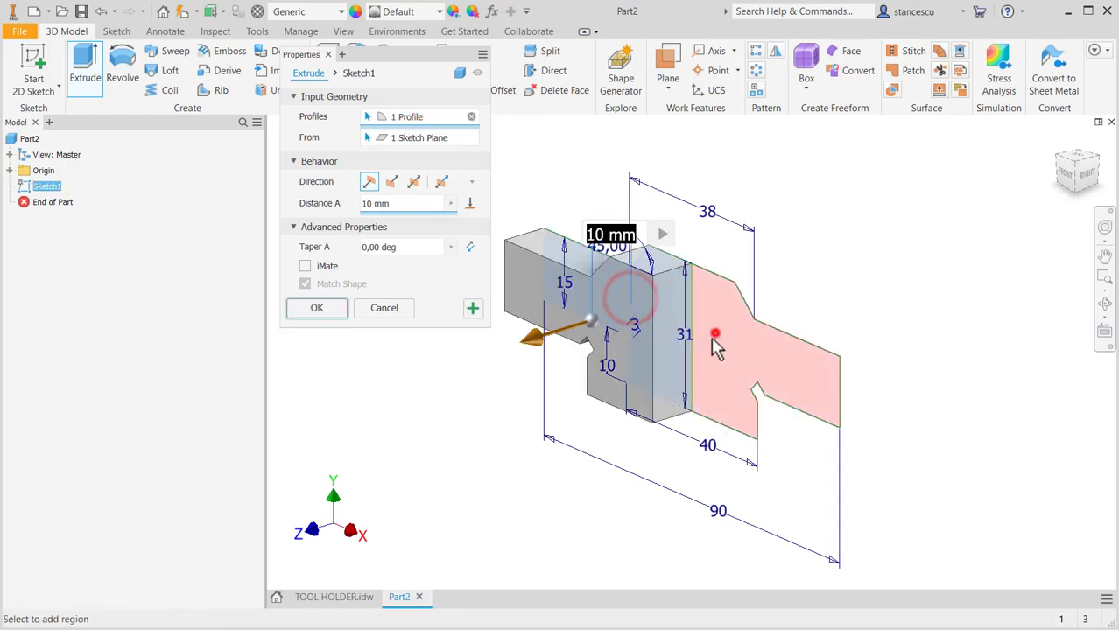
left_click(716, 335)
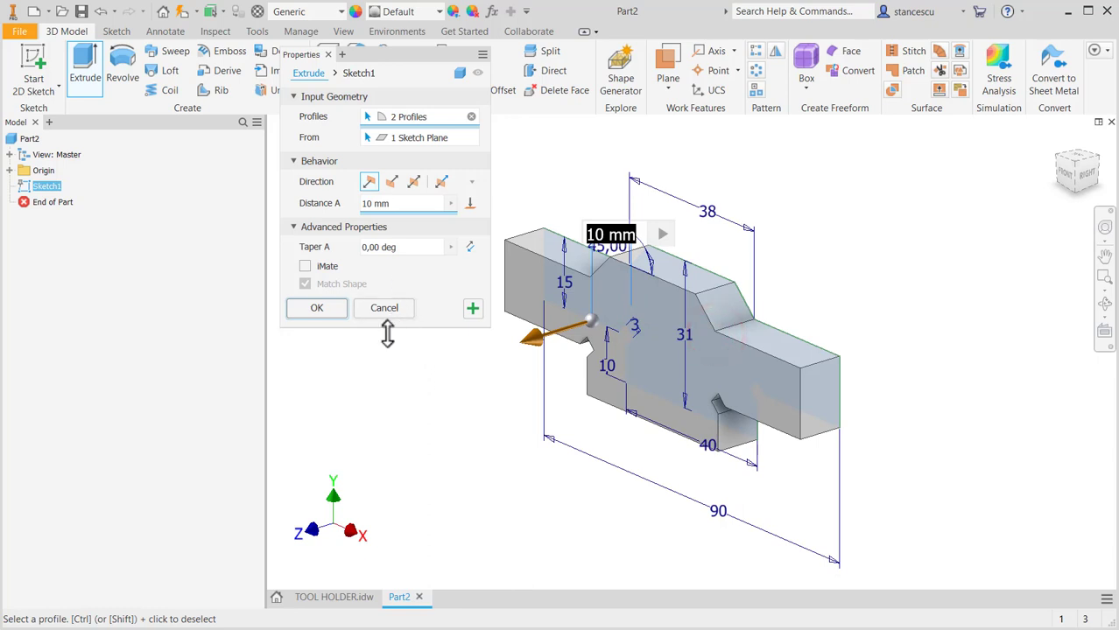
left_click(347, 598)
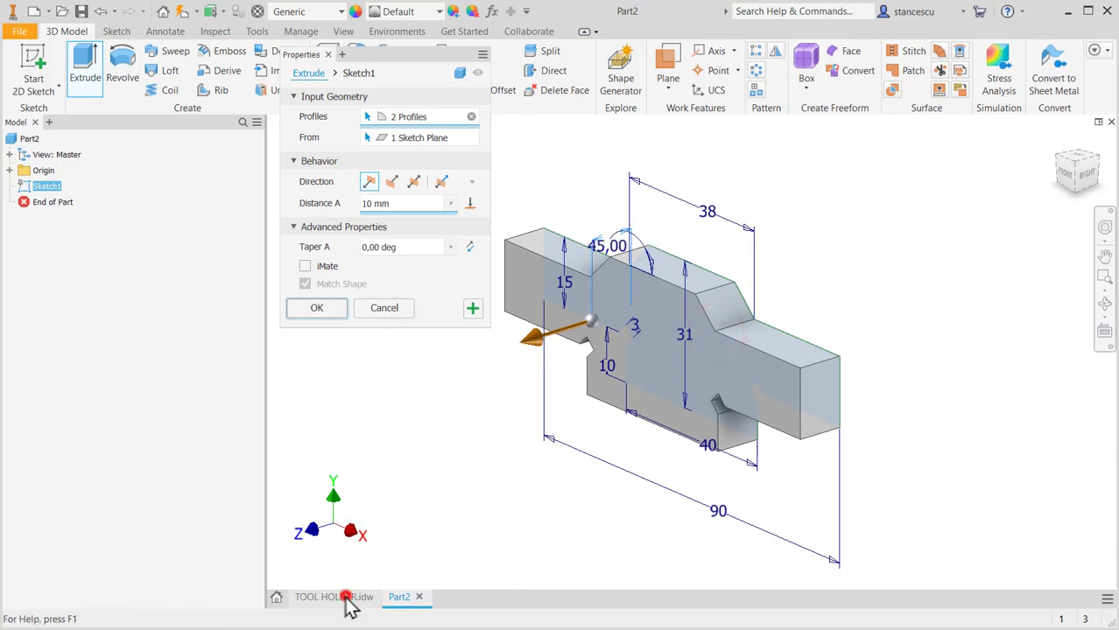
scroll(511, 460, "up", 5)
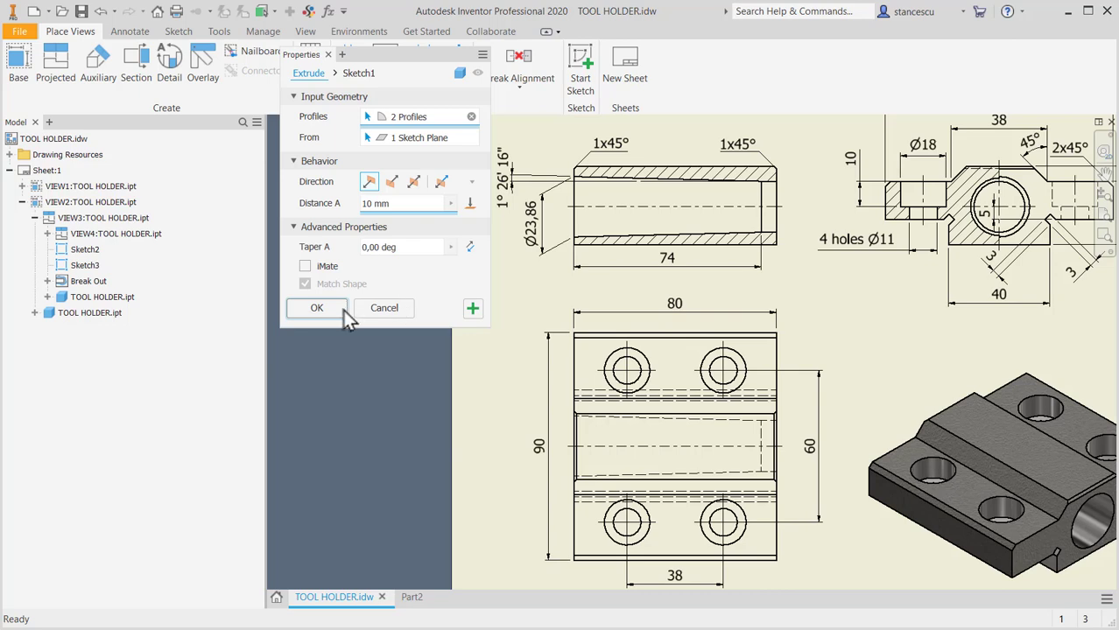
left_click(413, 597)
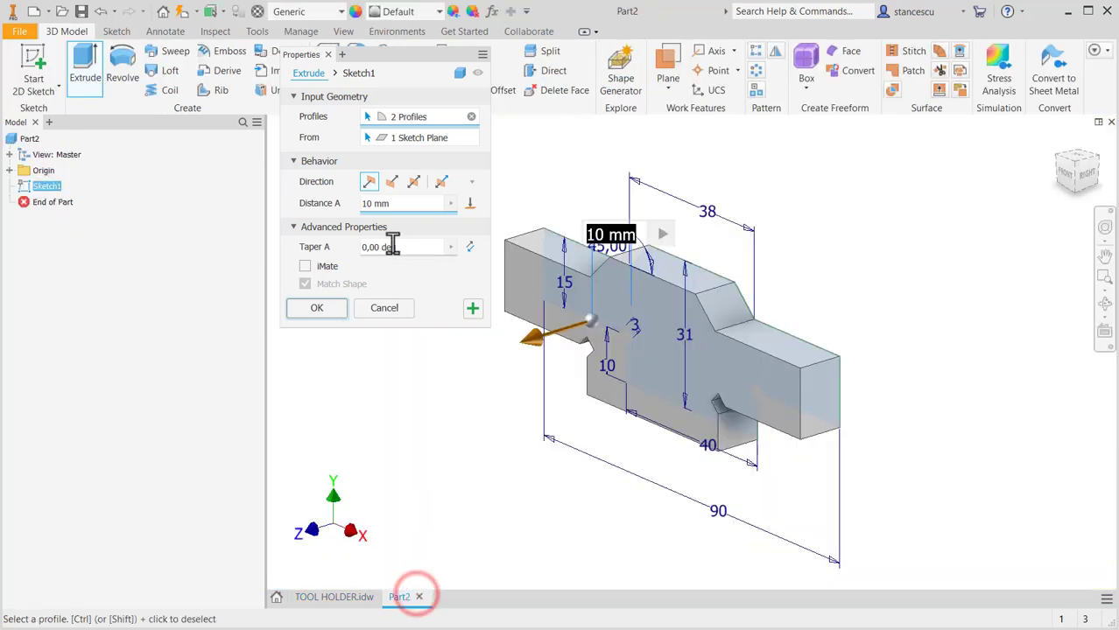
left_click(401, 203)
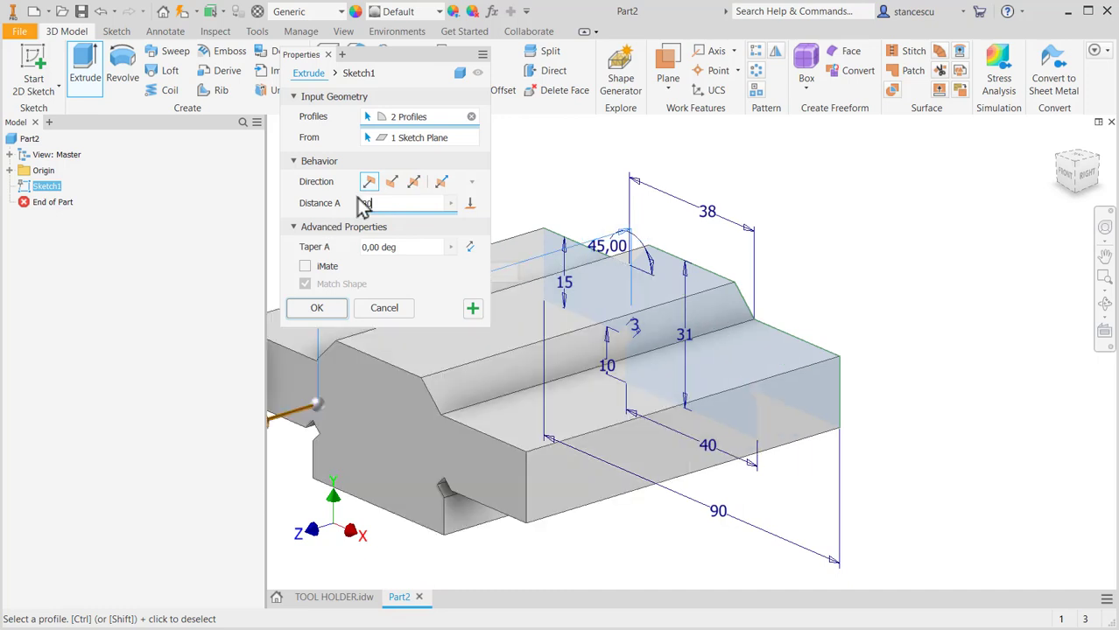
left_click(414, 182)
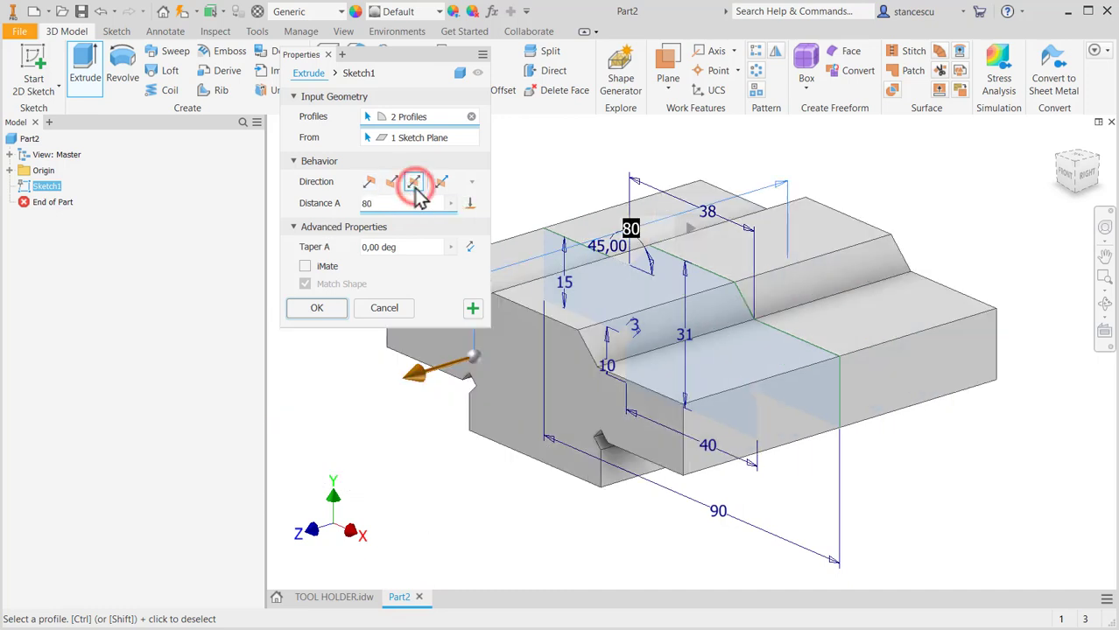
left_click(317, 309)
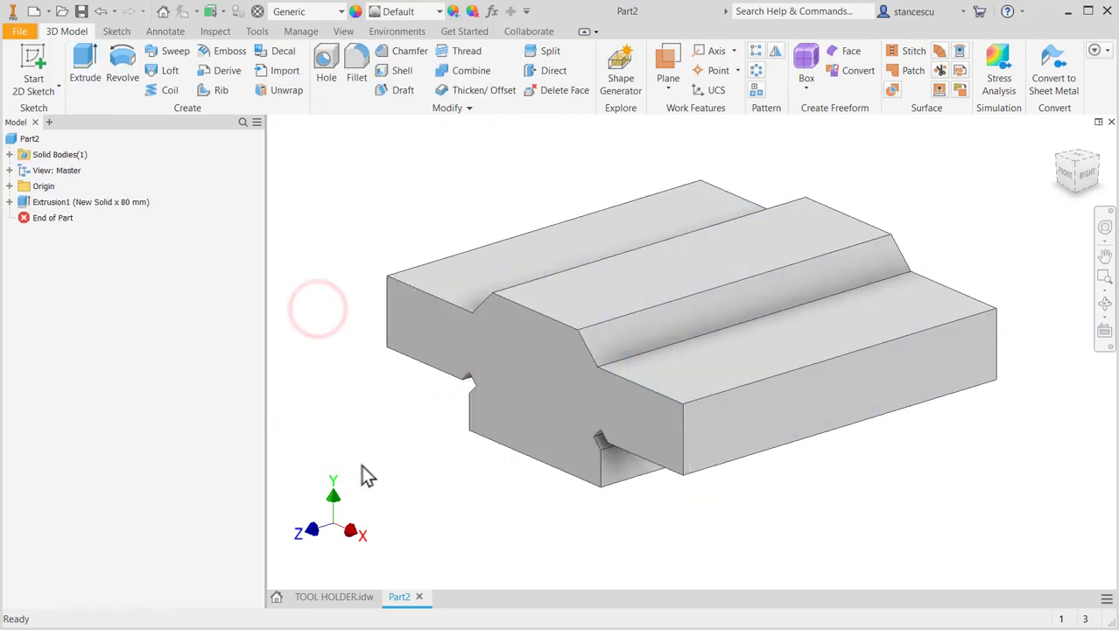
Check the bore section in the TOOL HOLDER.idw drawing, start a sketch on the part's YZ plane and slice the graphics there
left_click(324, 597)
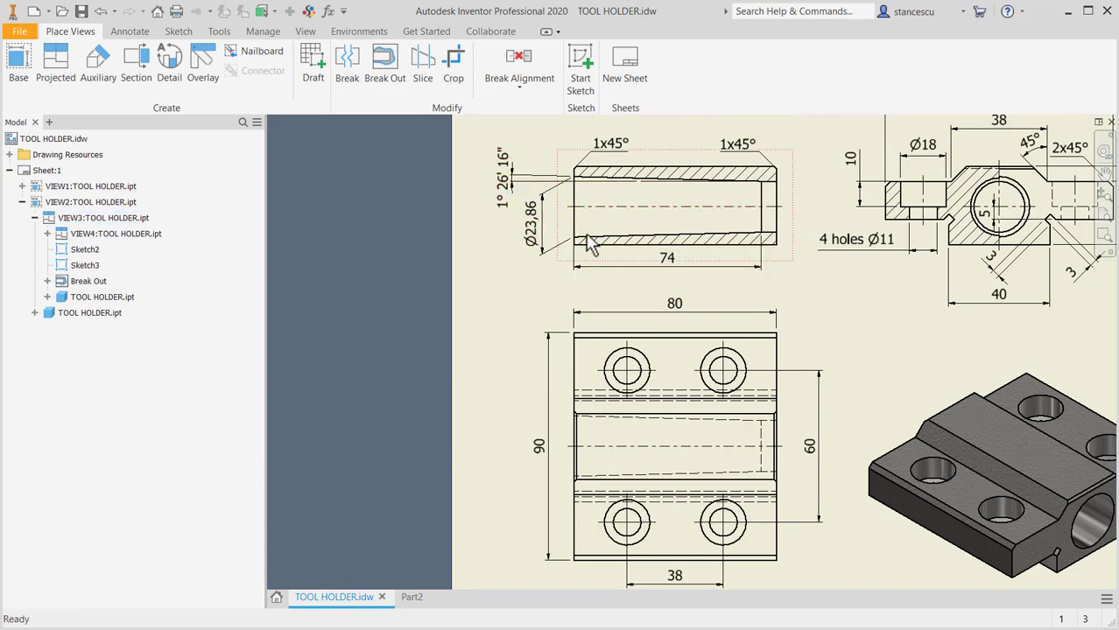
left_click(415, 599)
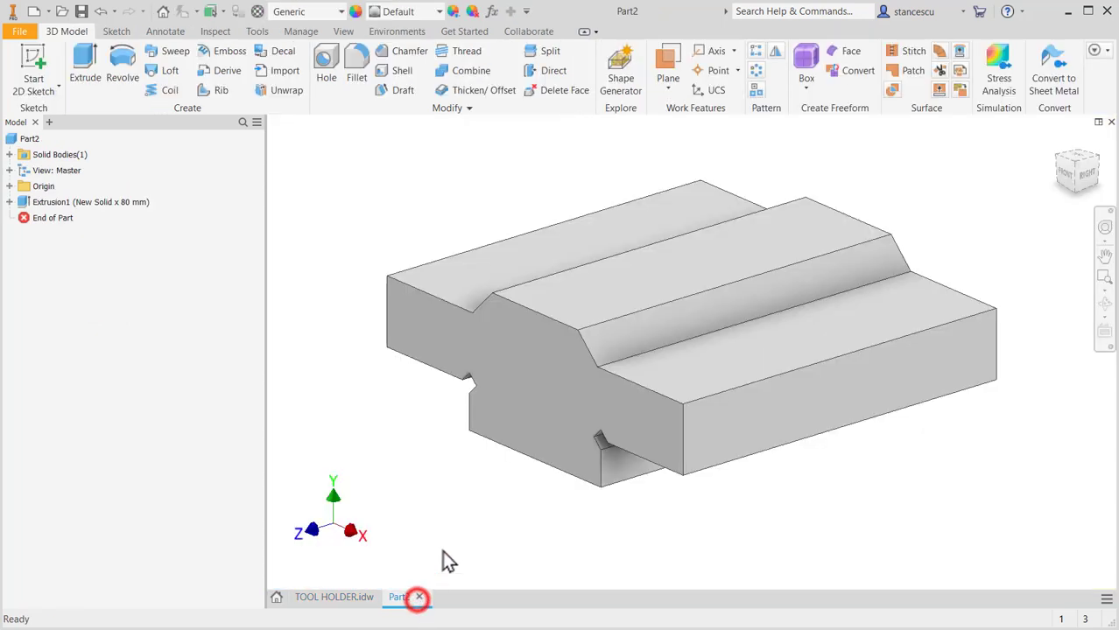
left_click(8, 187)
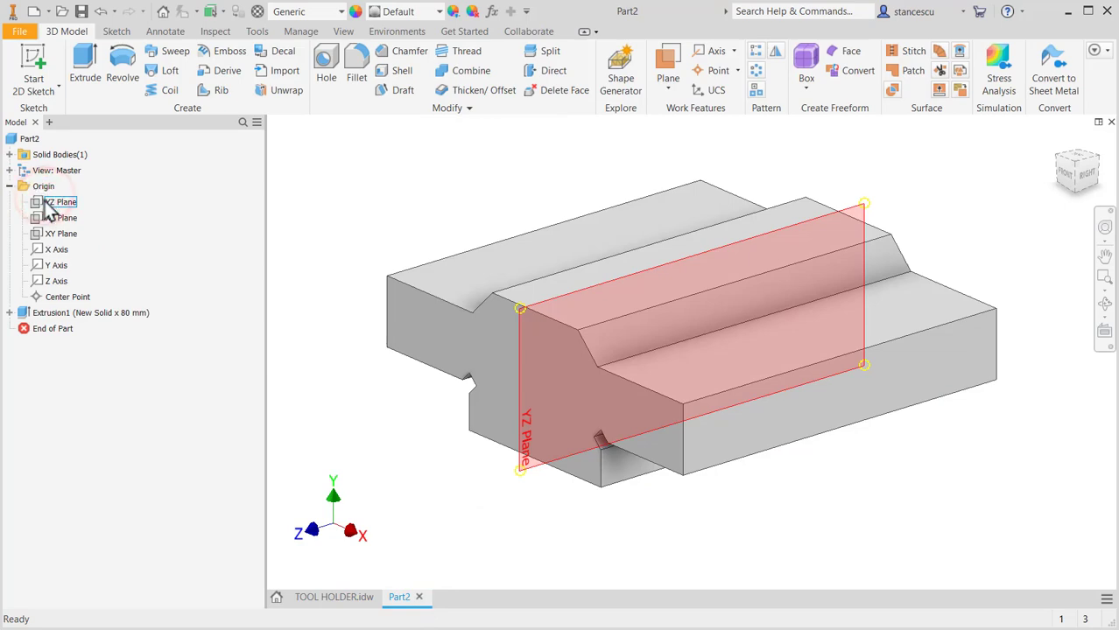
left_click(48, 202)
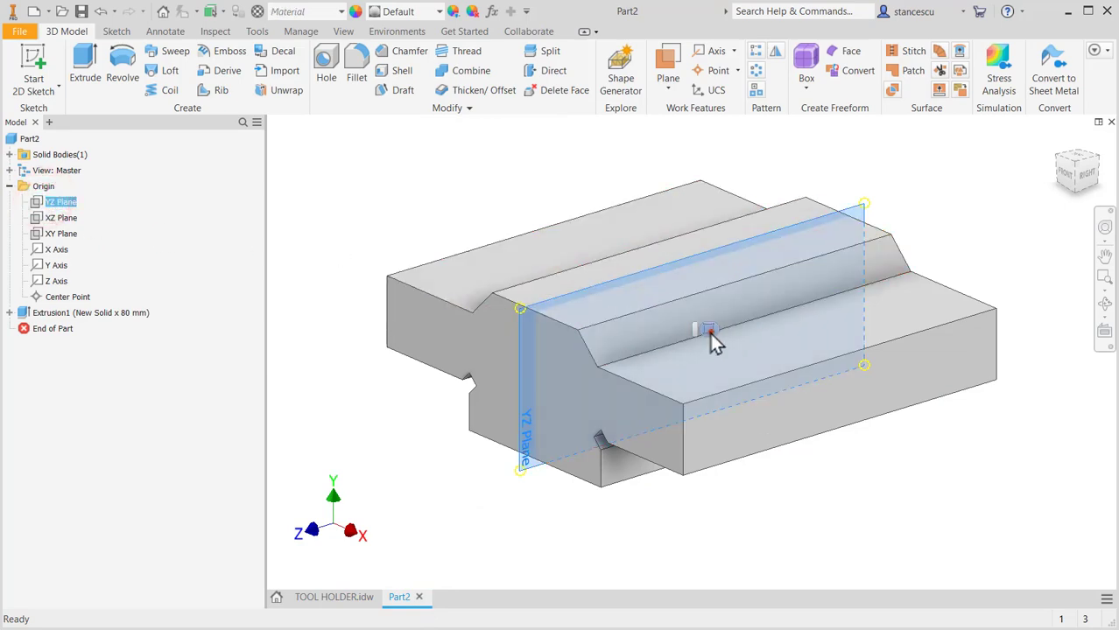
left_click(709, 331)
middle_click_drag(774, 413, 762, 534)
key("F7")
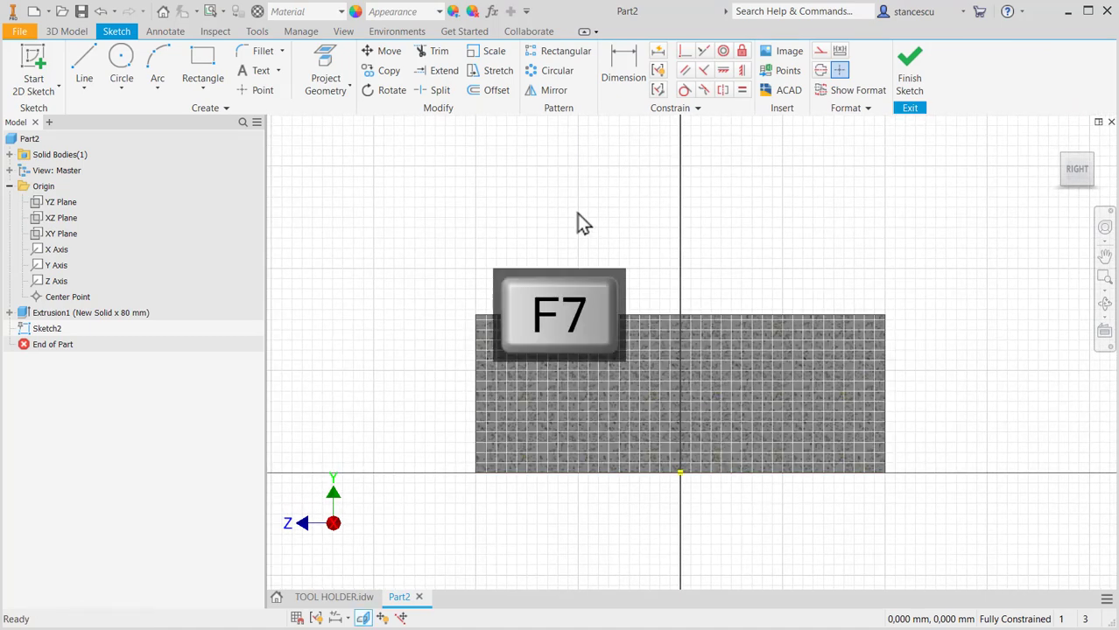
Sketch a closed five-line bore profile above the block, with a horizontal base, two vertical ends, a short horizontal segment and a long sloped line
left_click(84, 63)
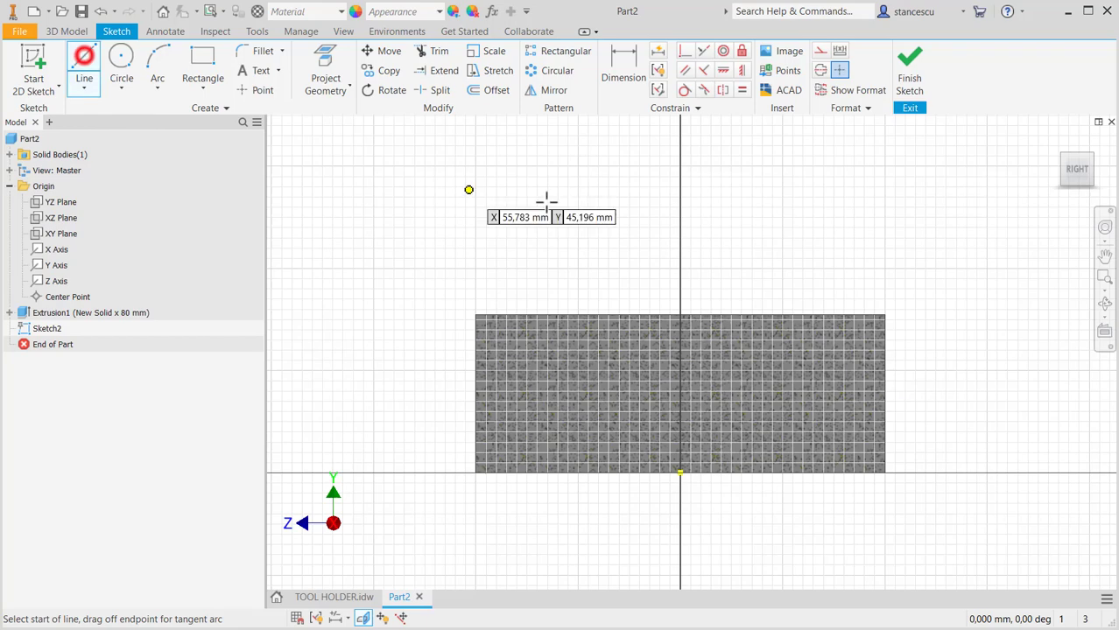
left_click(460, 226)
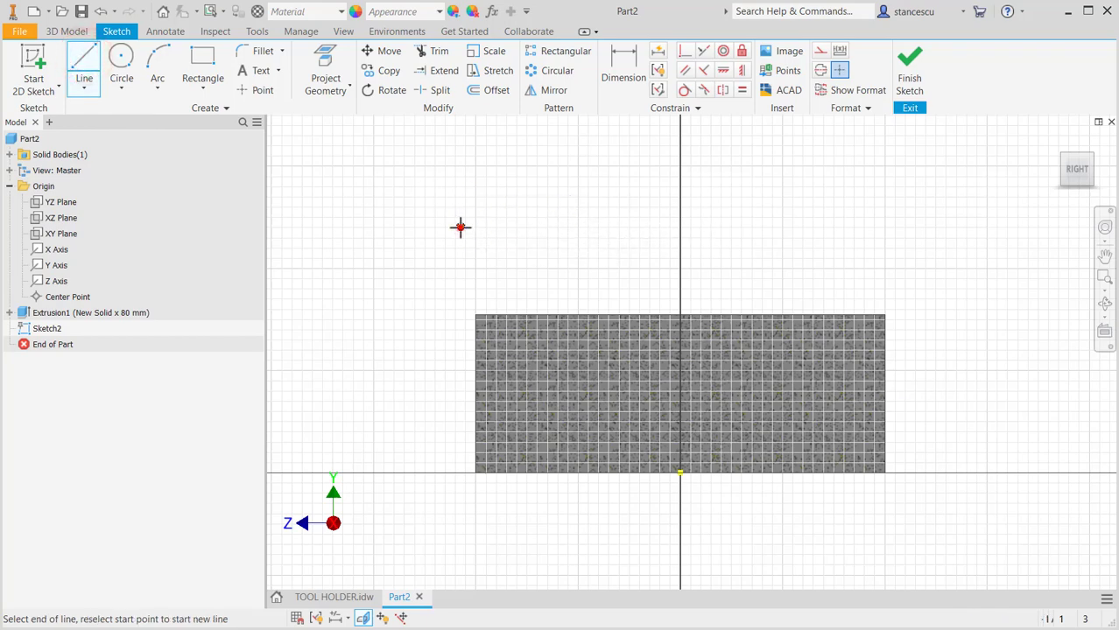
left_click(900, 227)
left_click(900, 174)
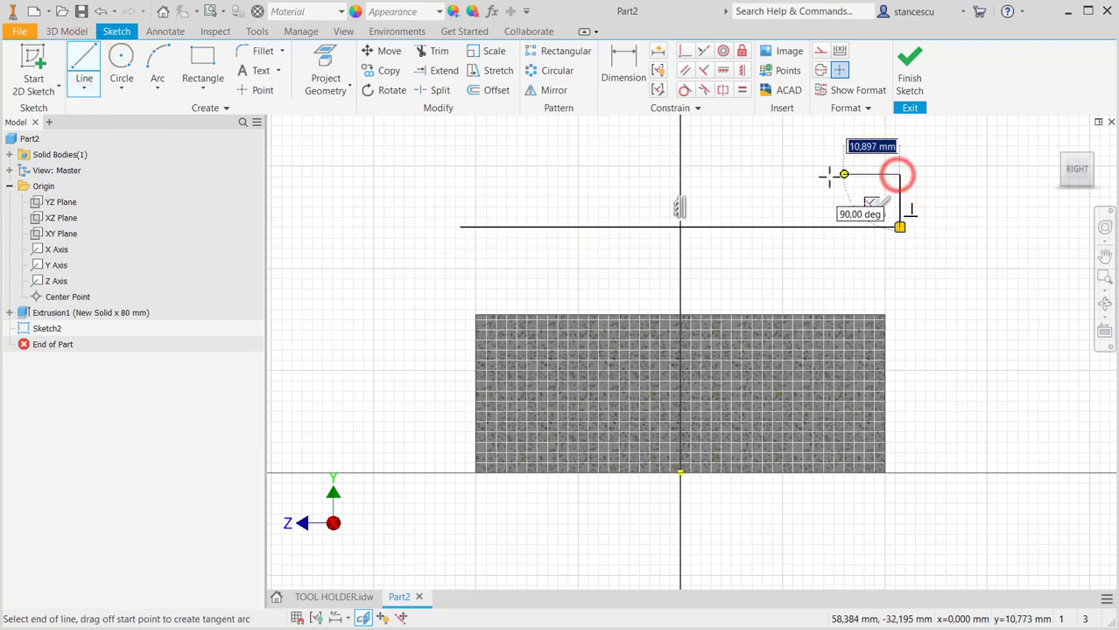
left_click(455, 149)
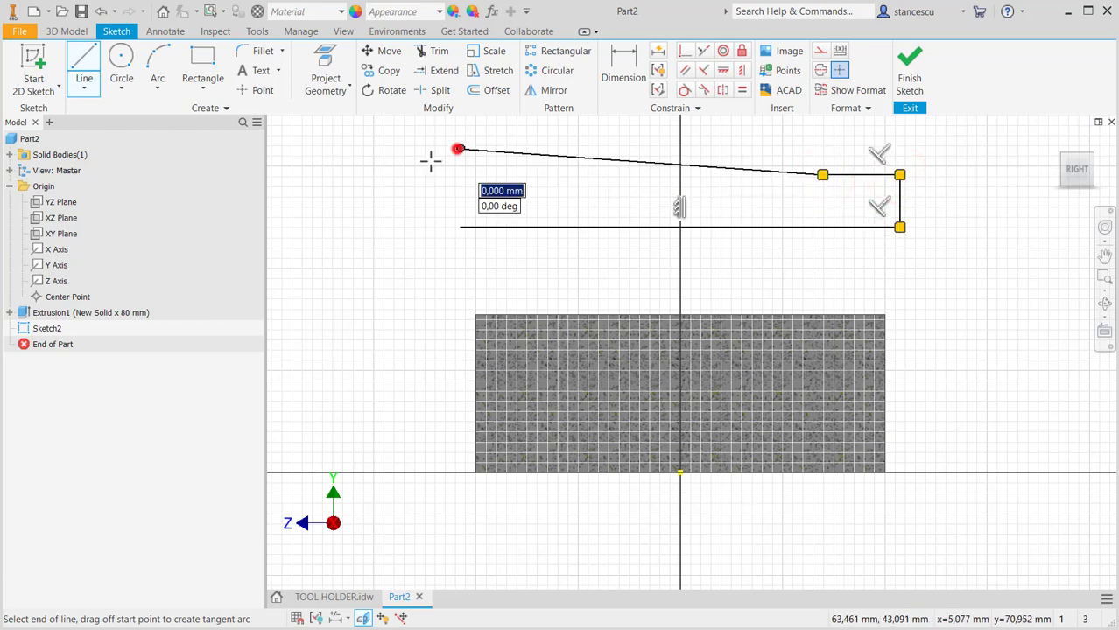
right_click(379, 200)
left_click(364, 264)
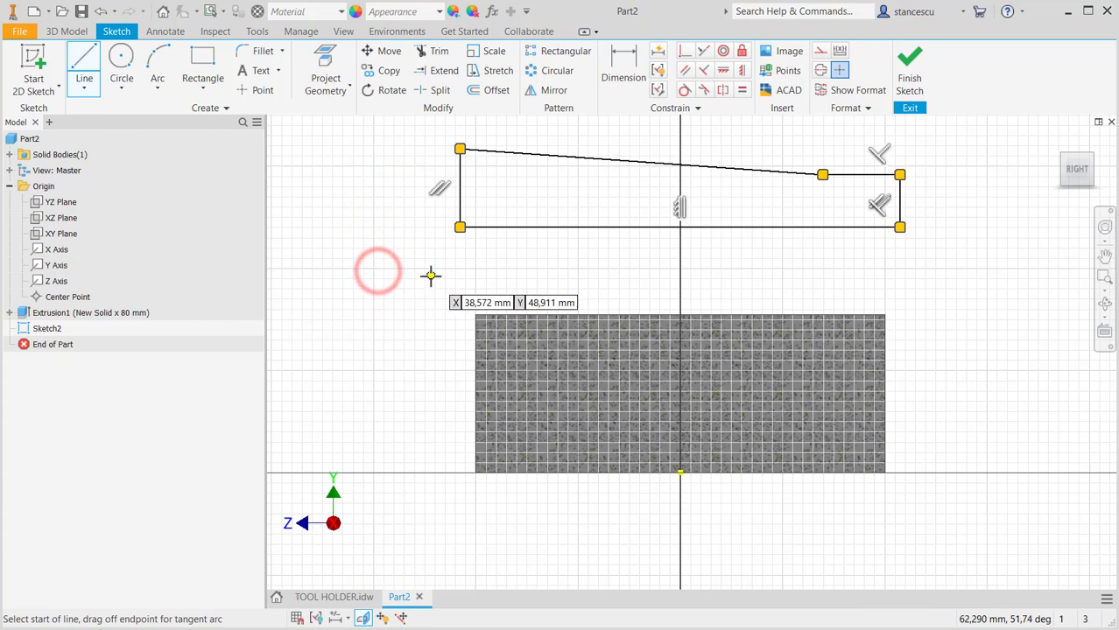
Convert the bore profile's horizontal base line into a centerline
key("Escape")
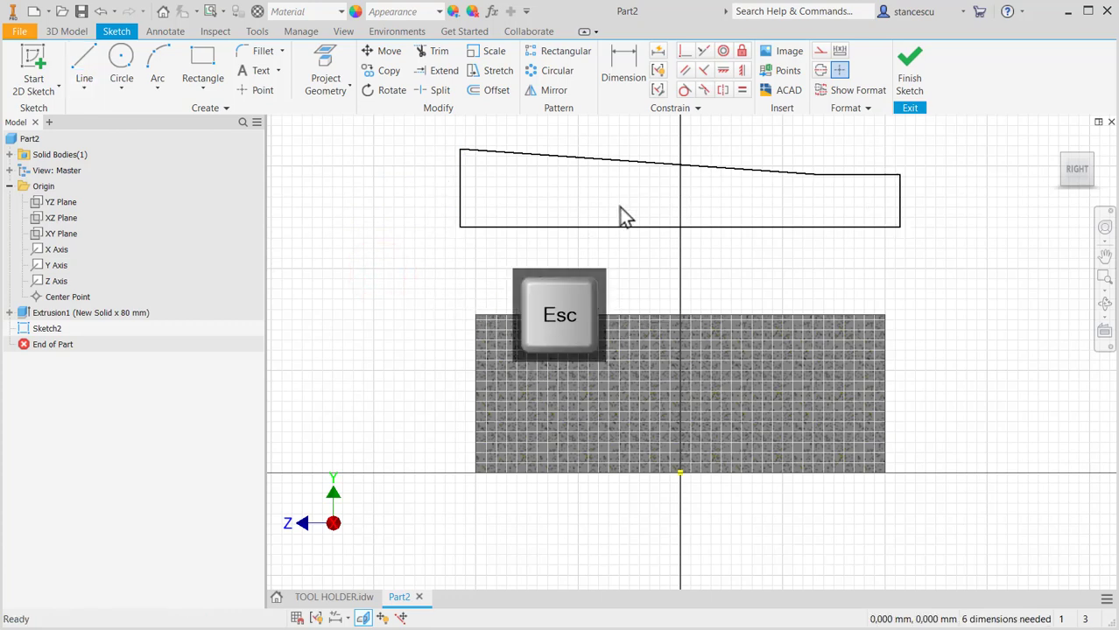
left_click(624, 227)
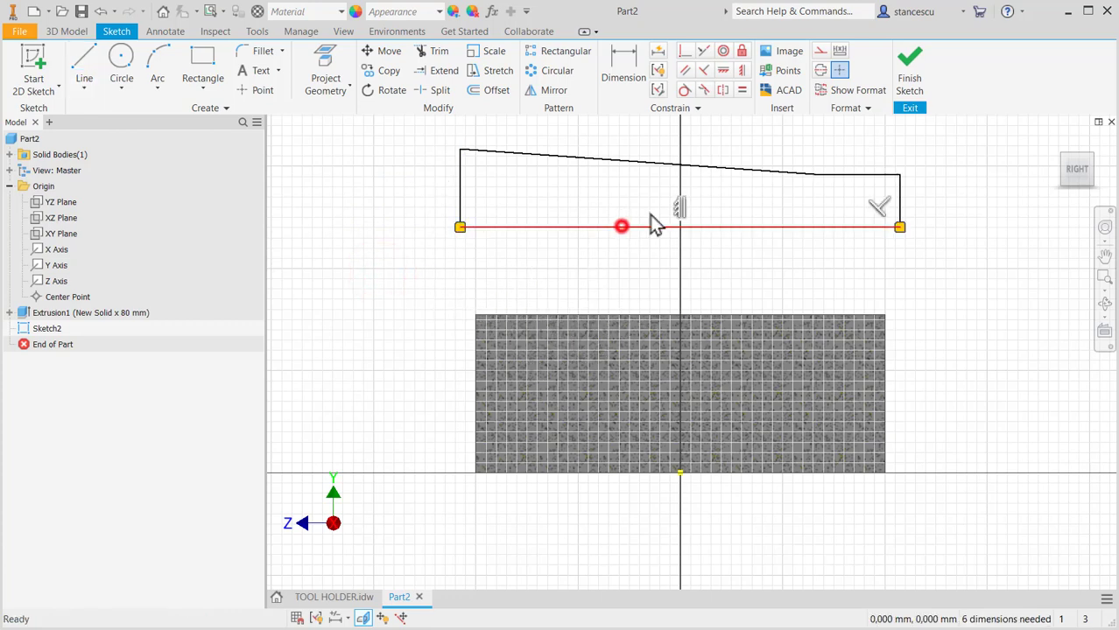
left_click(818, 71)
left_click(761, 253)
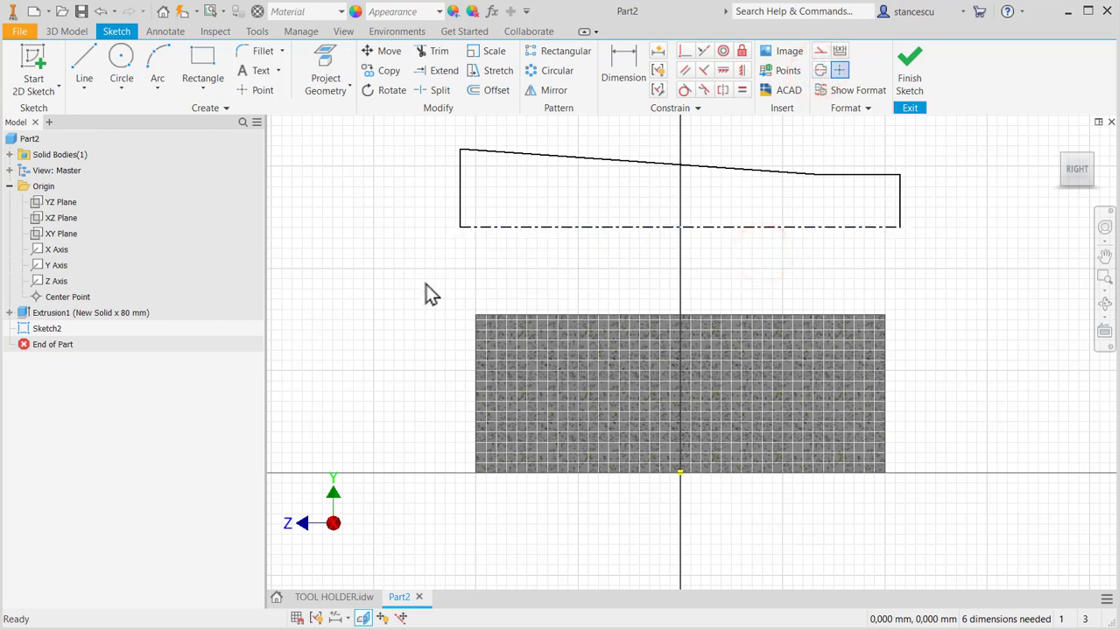
Constrain the profile's two vertical end lines coincident with the upper corner points of the block
left_click(684, 51)
left_click(459, 164)
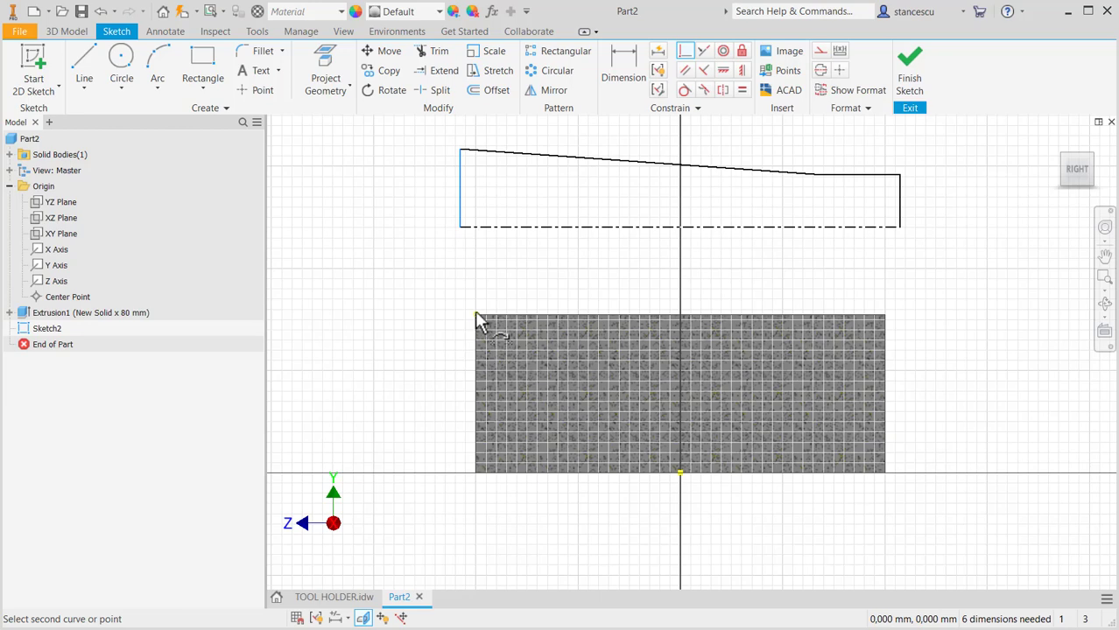
left_click(475, 315)
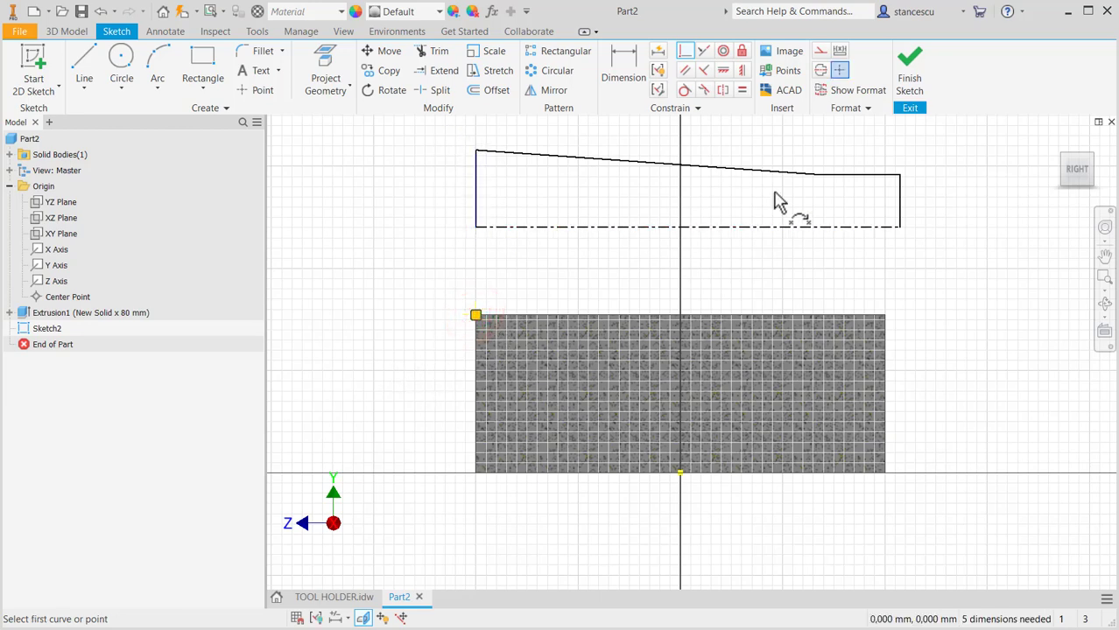
left_click(885, 315)
left_click(901, 184)
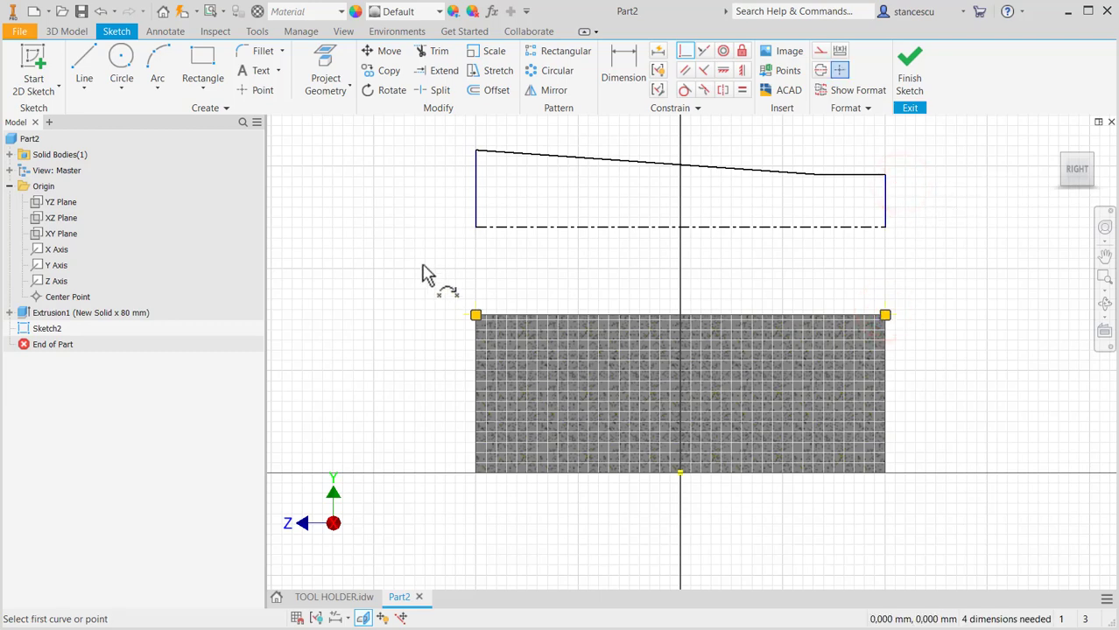
Check the bore section in the TOOL HOLDER.idw drawing and dimension the sloped line's horizontal length in the part sketch as 74 mm
left_click(338, 597)
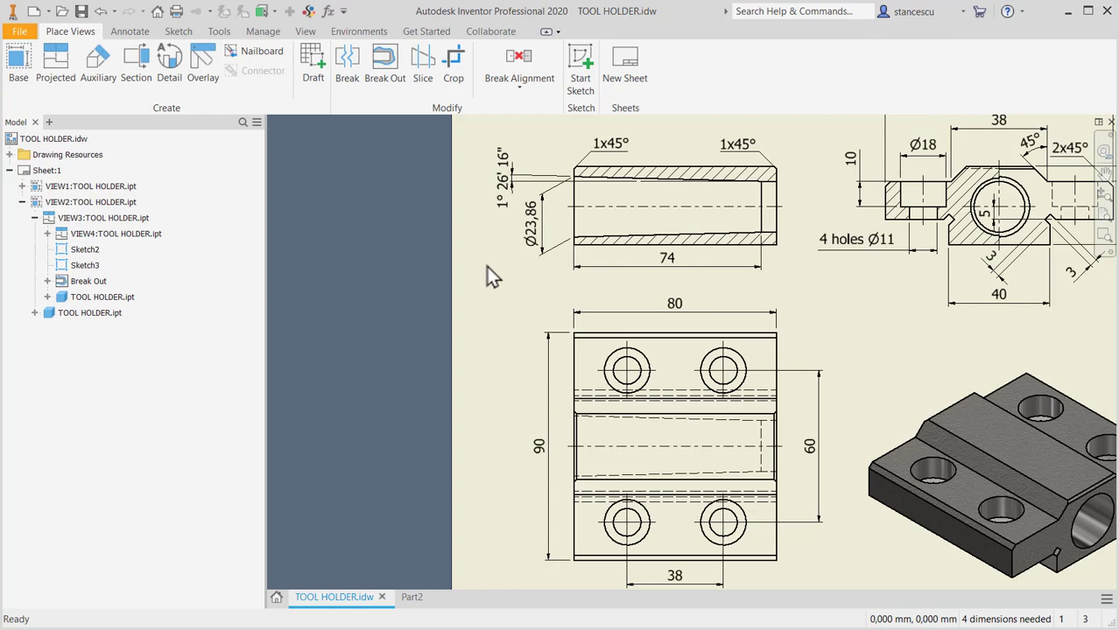
left_click(414, 597)
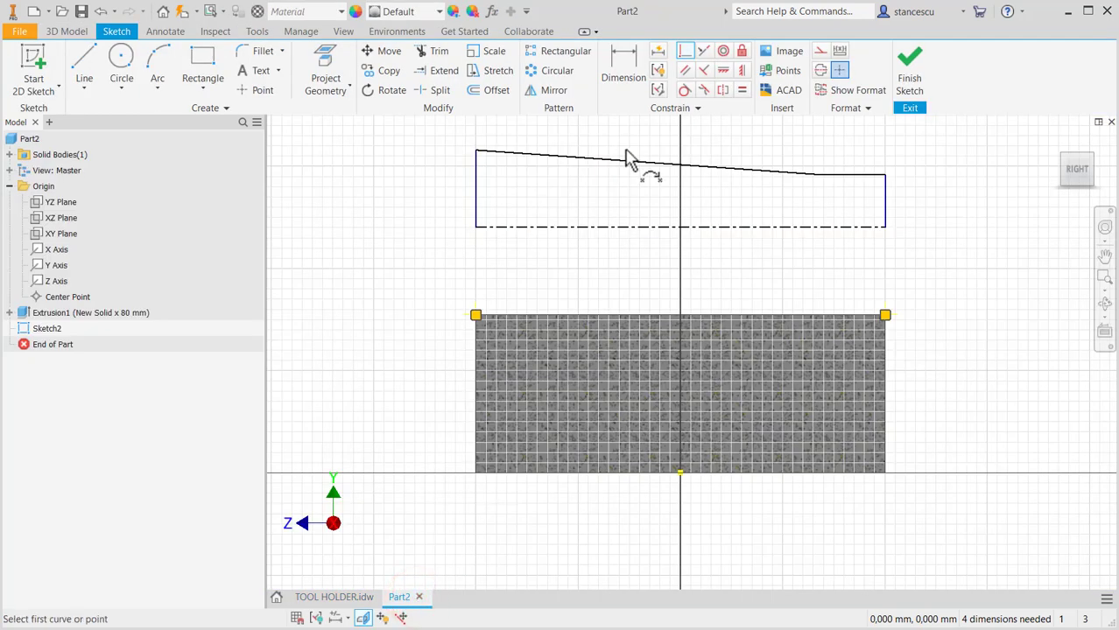
left_click(623, 63)
left_click(631, 156)
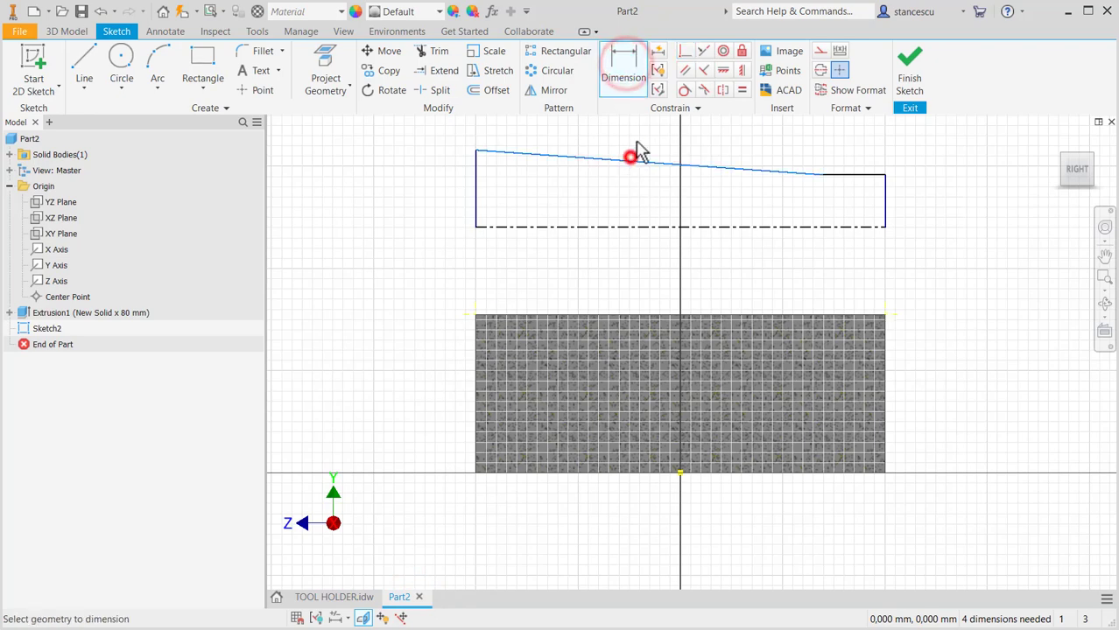
left_click(637, 133)
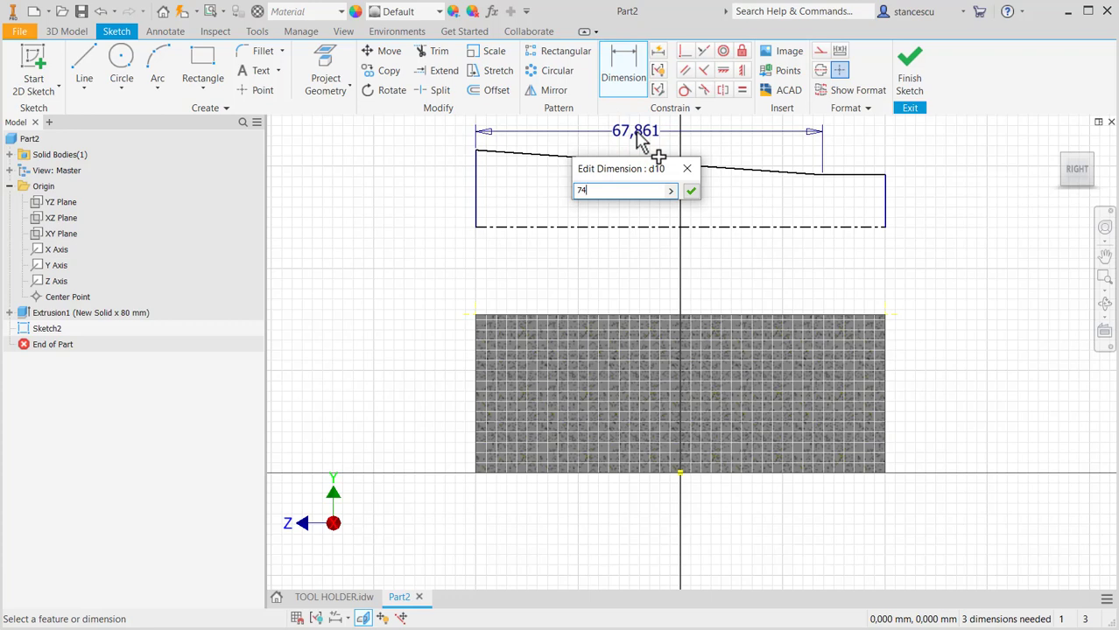
key("Return")
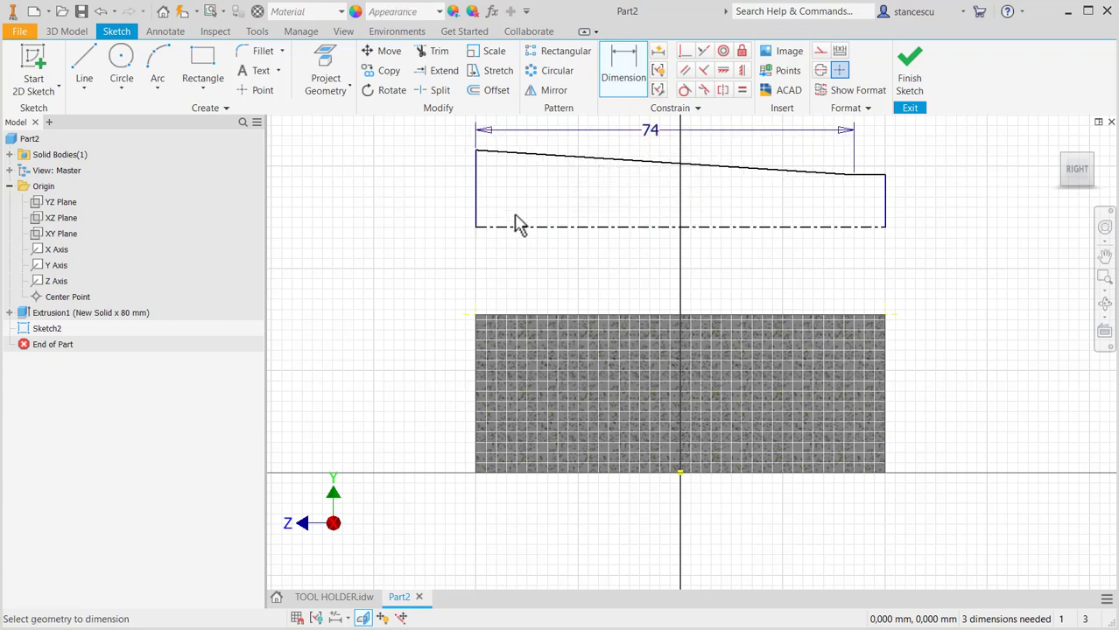
Dimension the bore's large end as a 23.86 mm diameter between the centerline and the sloped line's upper endpoint
left_click(516, 227)
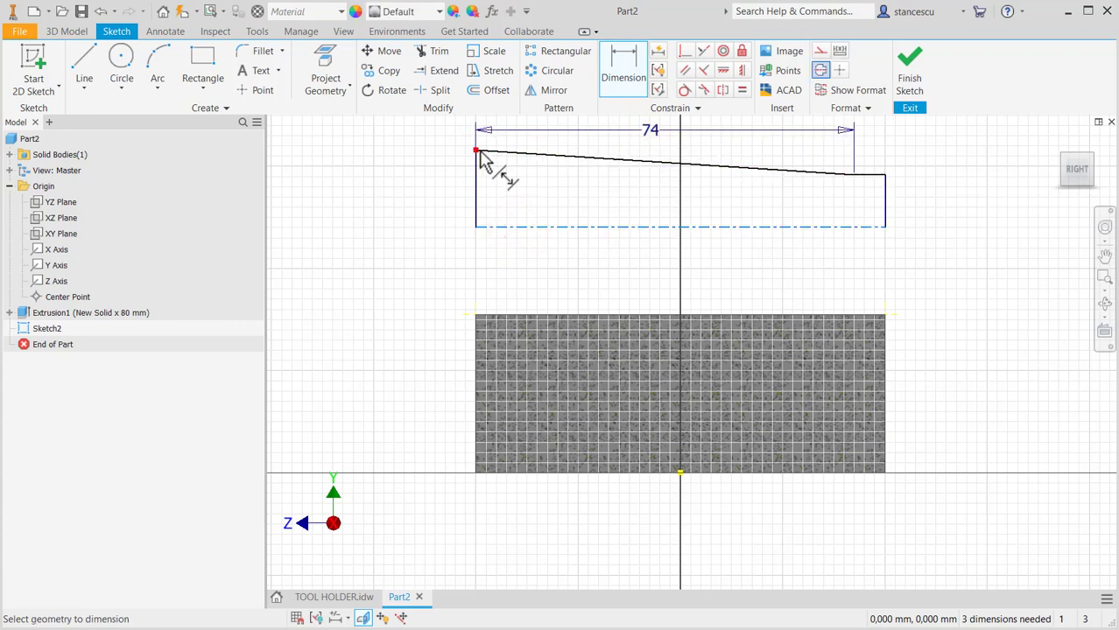
left_click(477, 152)
left_click(411, 231)
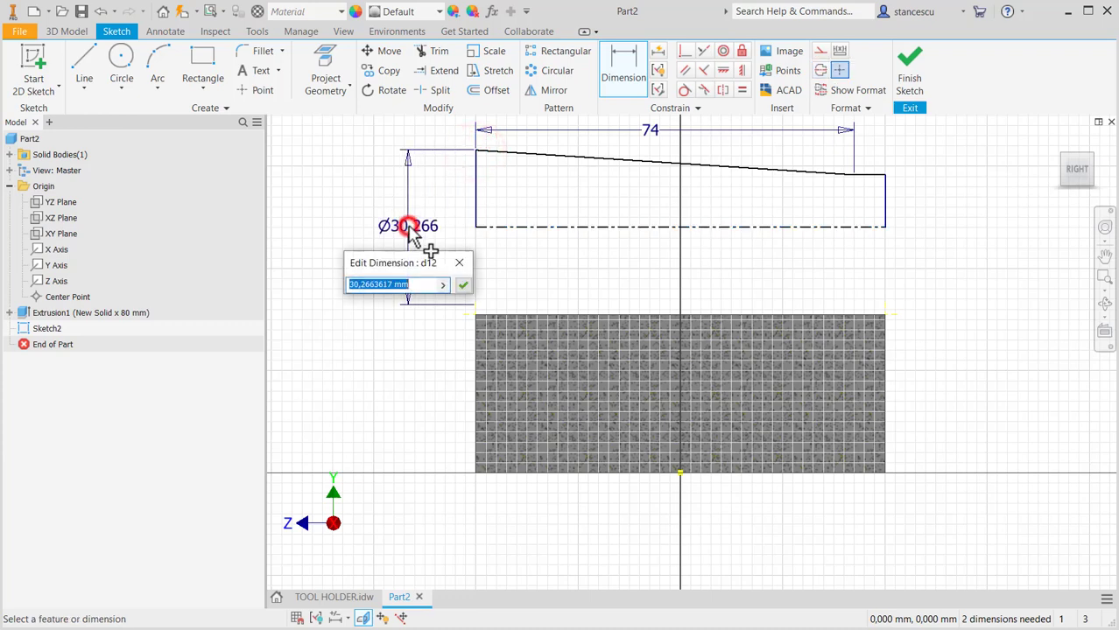
type("23.86")
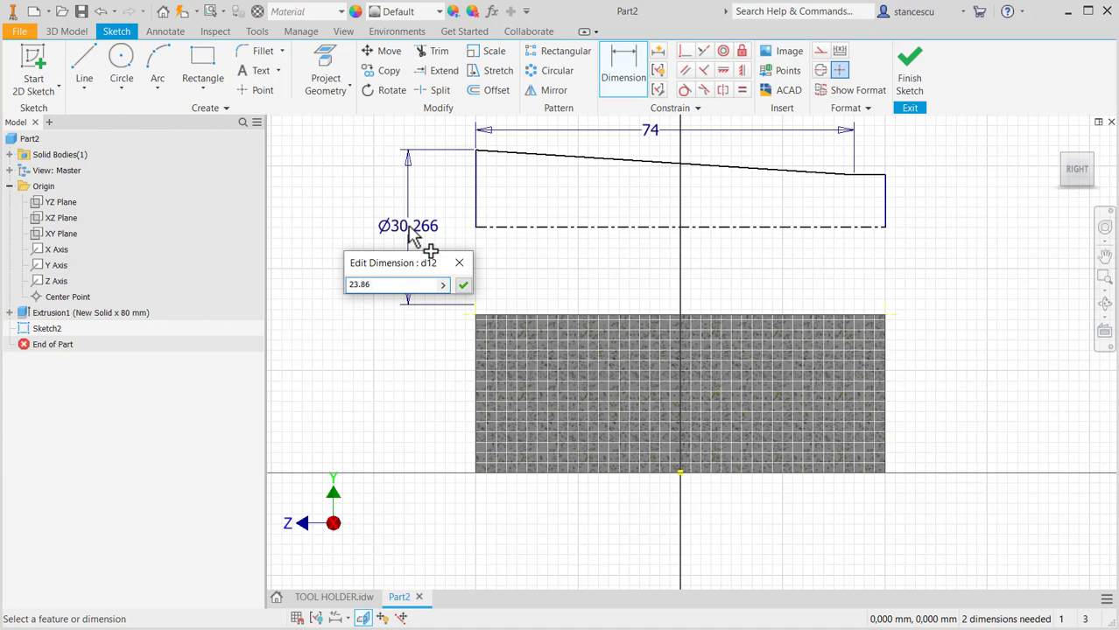
key("Return")
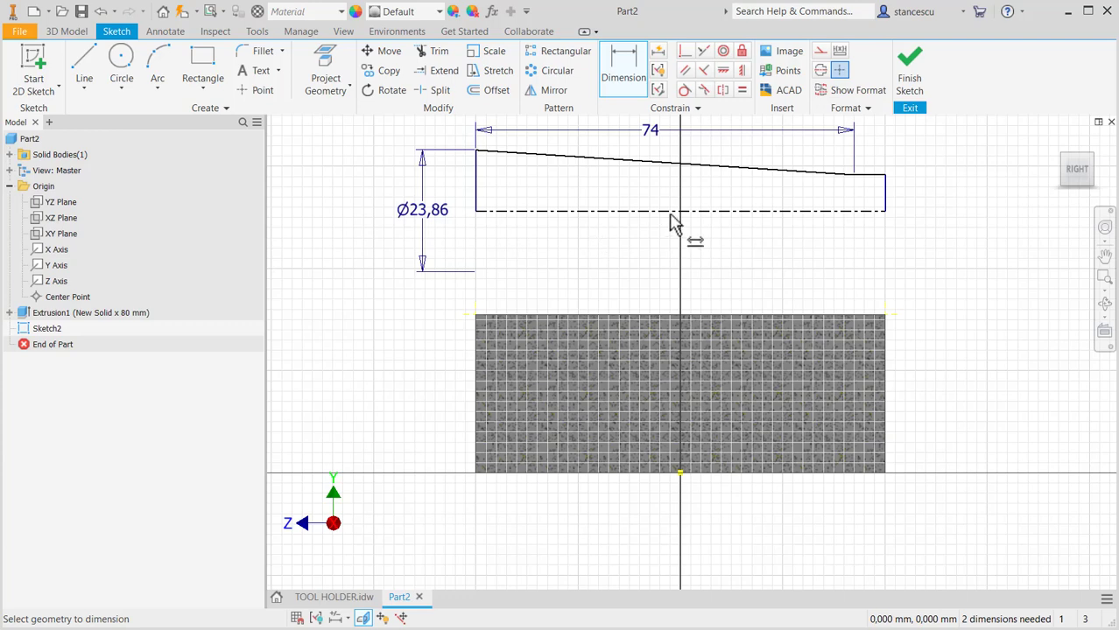
Dimension the angle between the centerline and the sloped line as 1deg26'16"
left_click(617, 210)
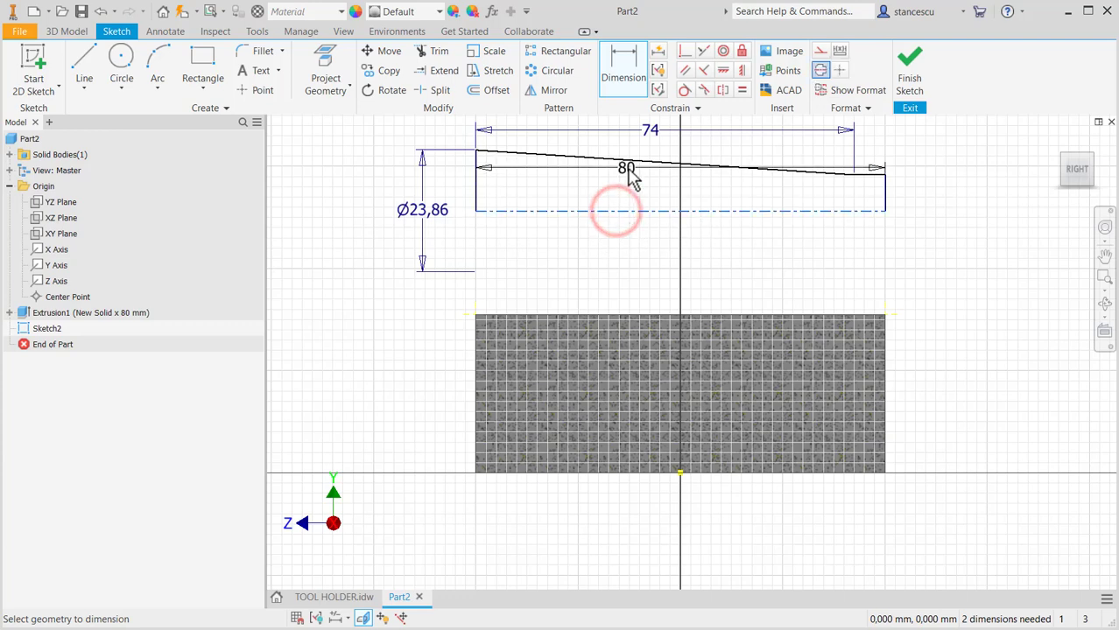
left_click(627, 161)
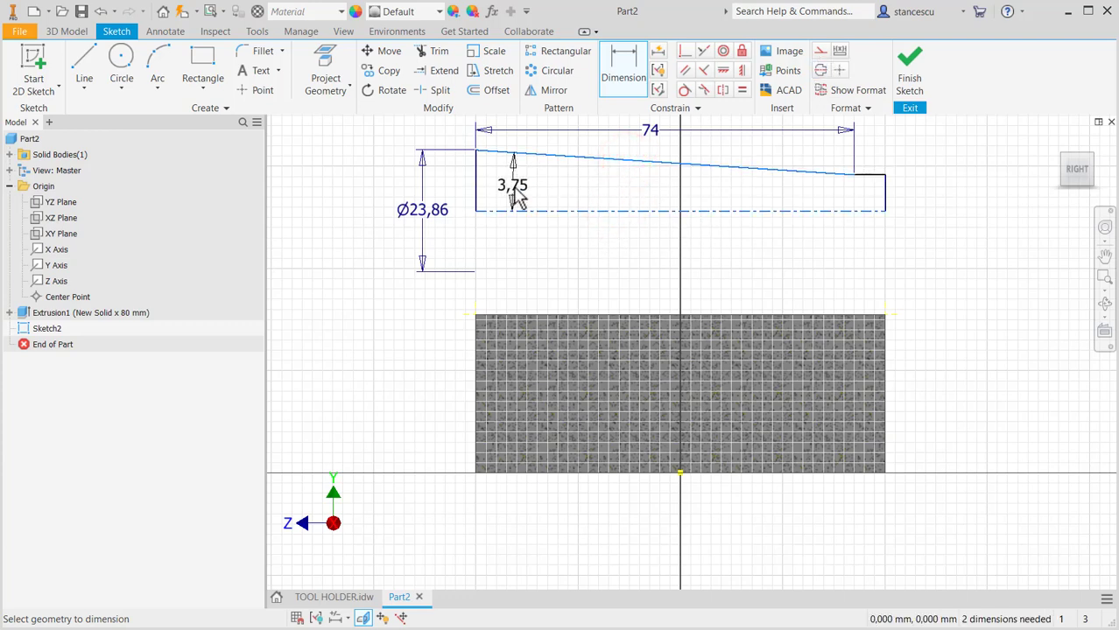
left_click(514, 187)
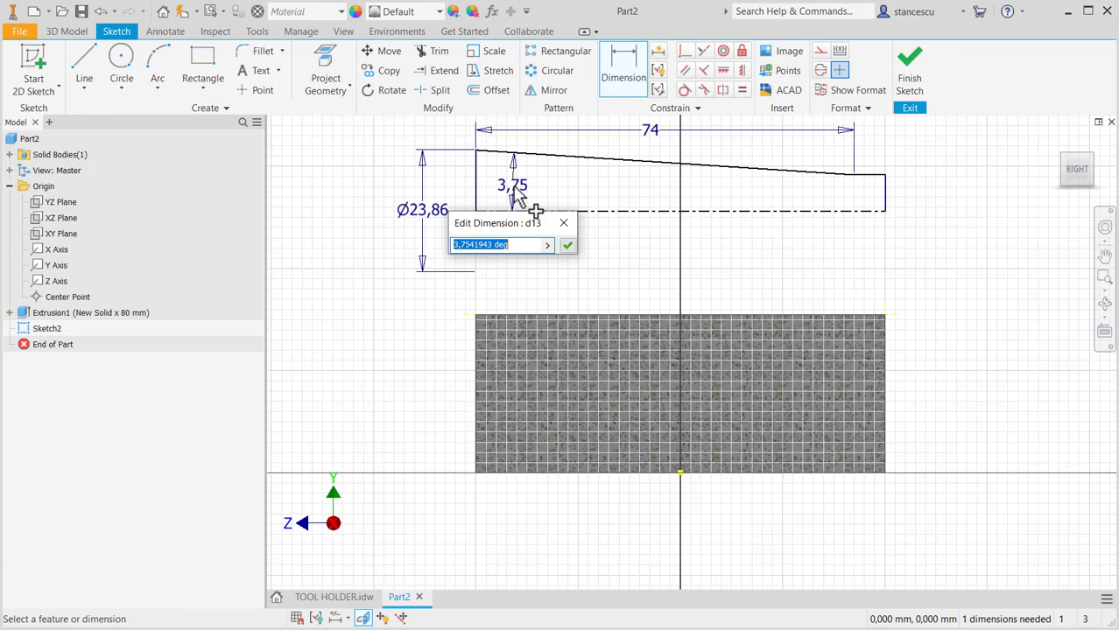
type("1deg26'16")
type("\"")
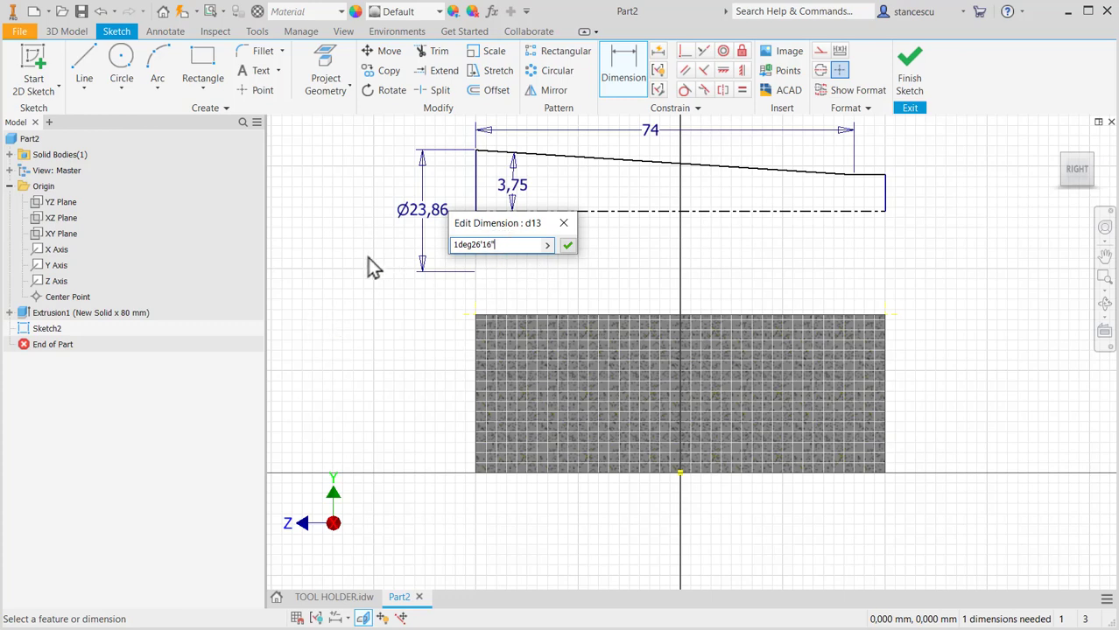
left_click(567, 245)
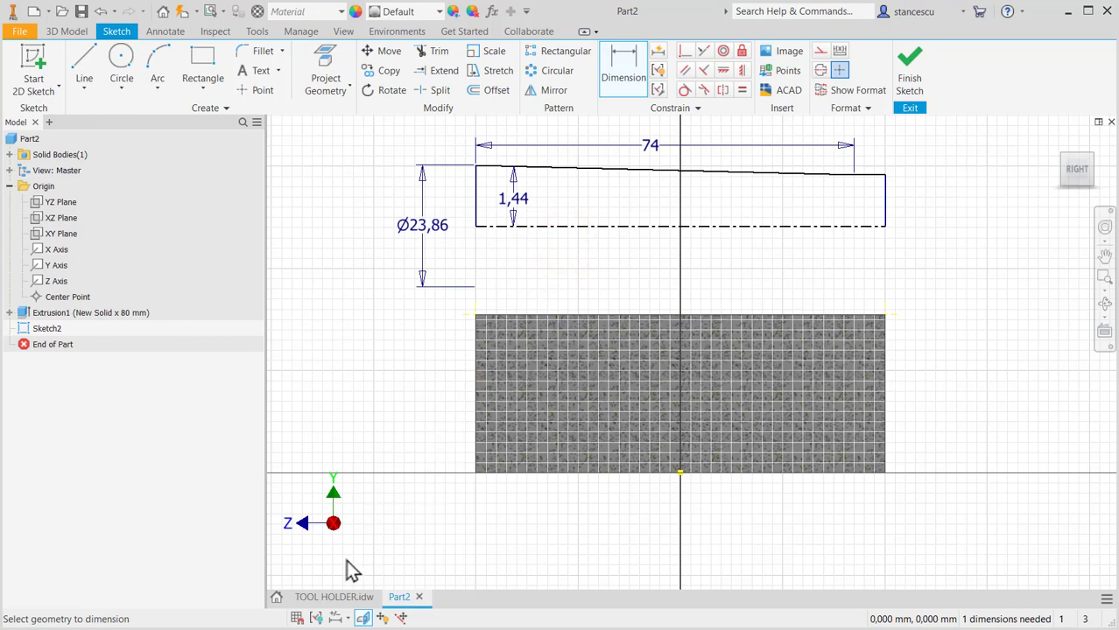
Check the bore height in the TOOL HOLDER.idw drawing and dimension the centerline's distance from the sketch origin as 10+5 mm, with Linear Diameter off
left_click(335, 596)
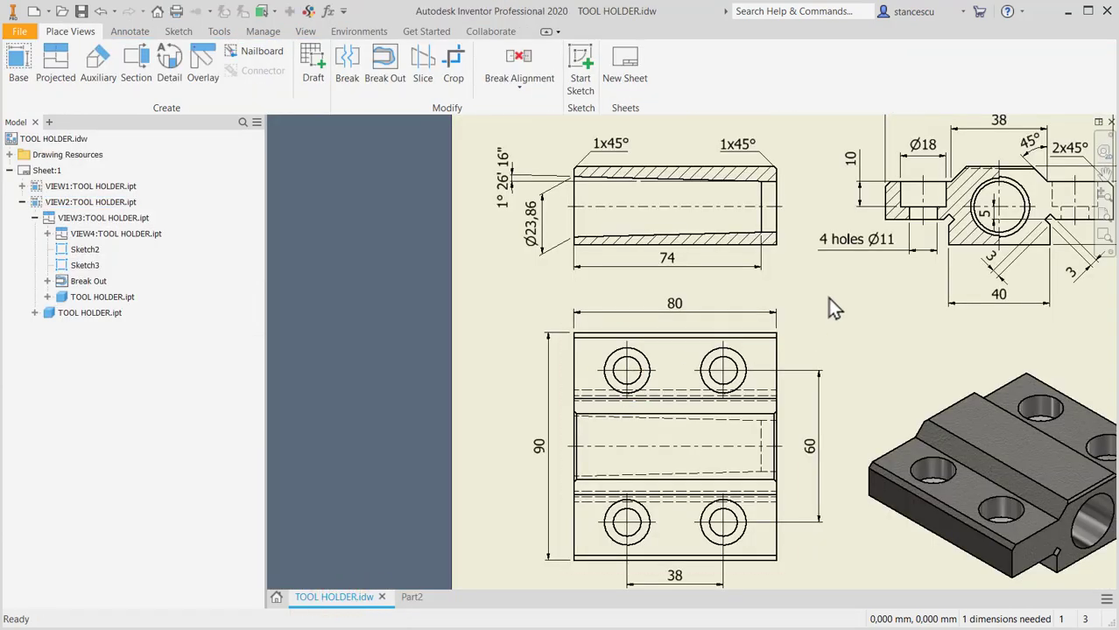
middle_click_drag(850, 337, 695, 394)
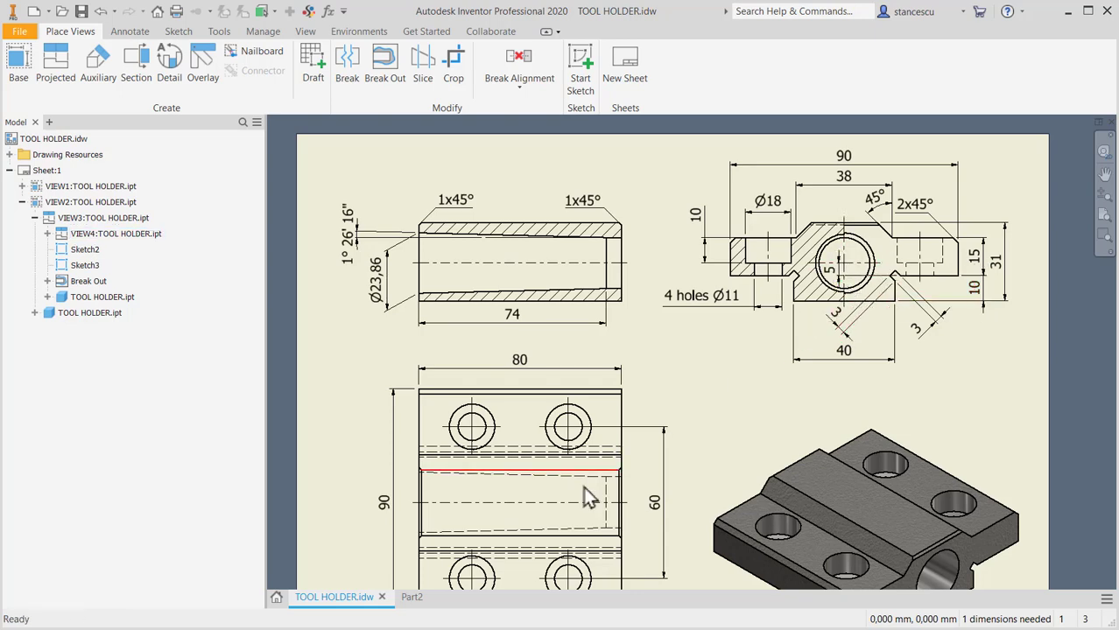
left_click(405, 596)
left_click(622, 69)
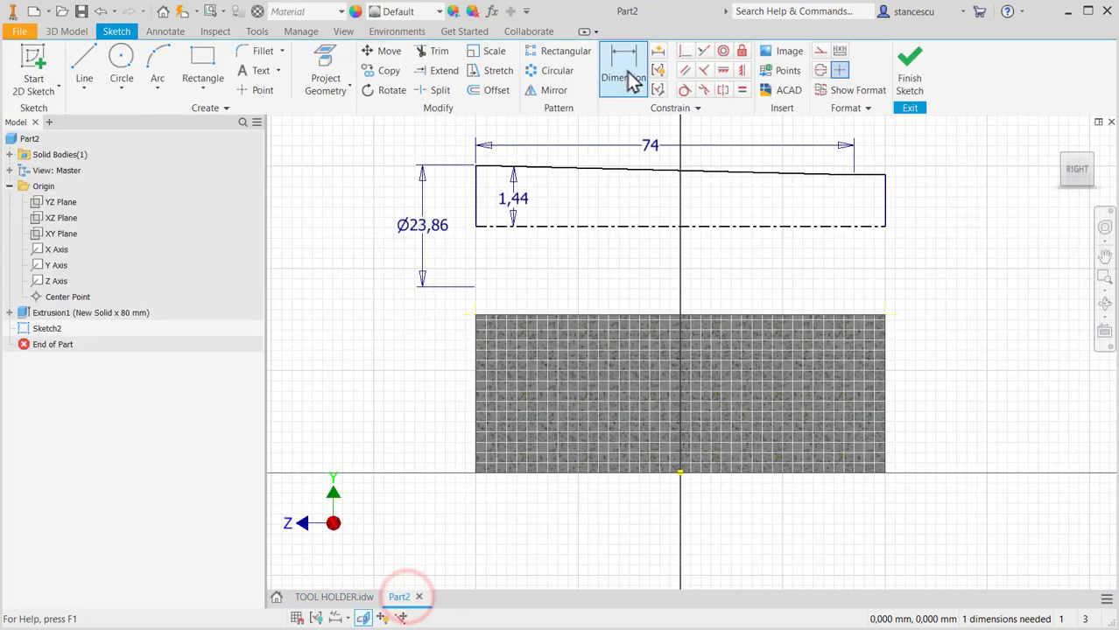
left_click(596, 227)
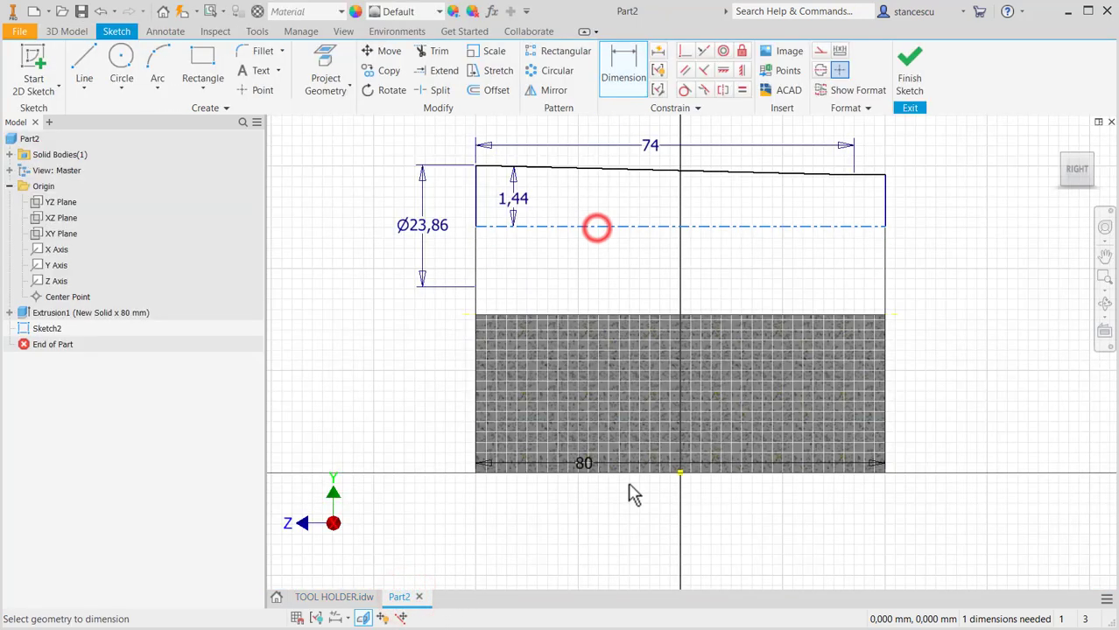
left_click(681, 472)
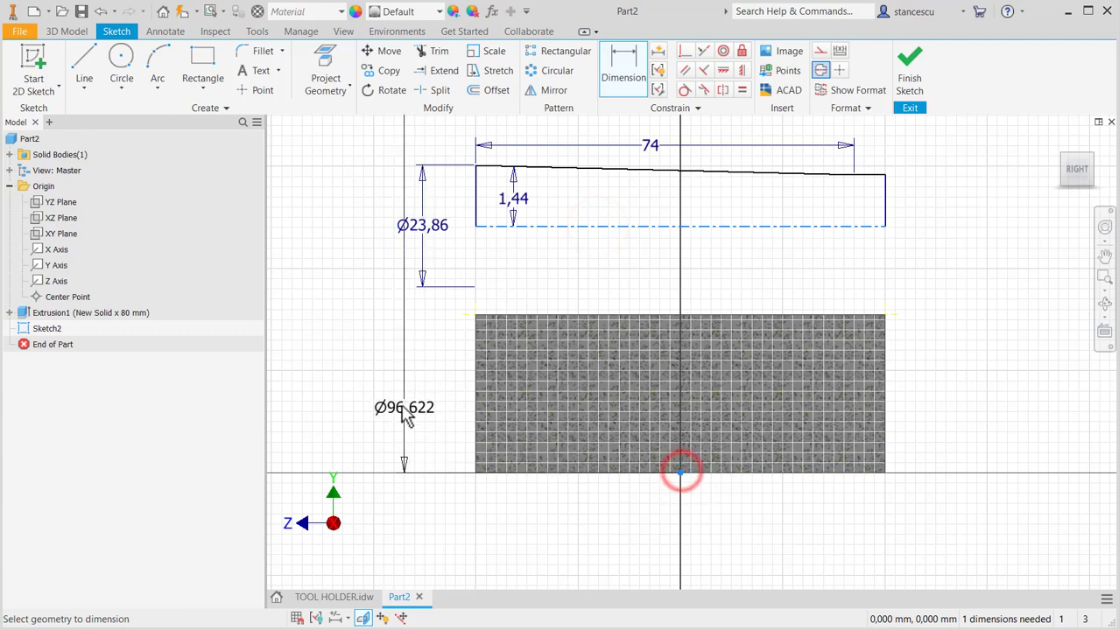
right_click(393, 414)
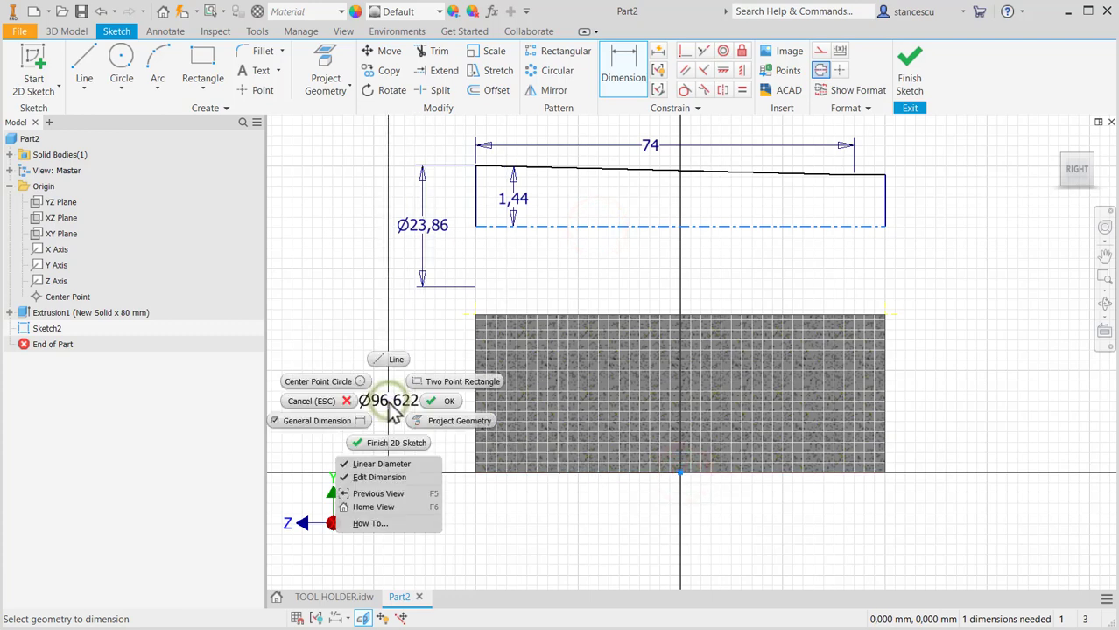
left_click(394, 464)
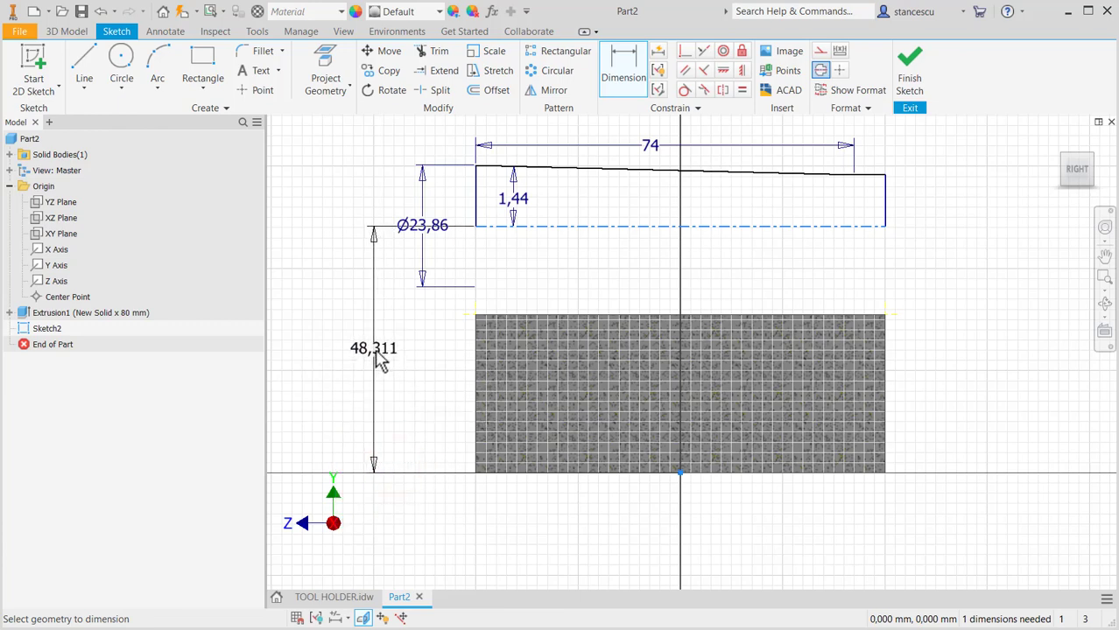
left_click(375, 354)
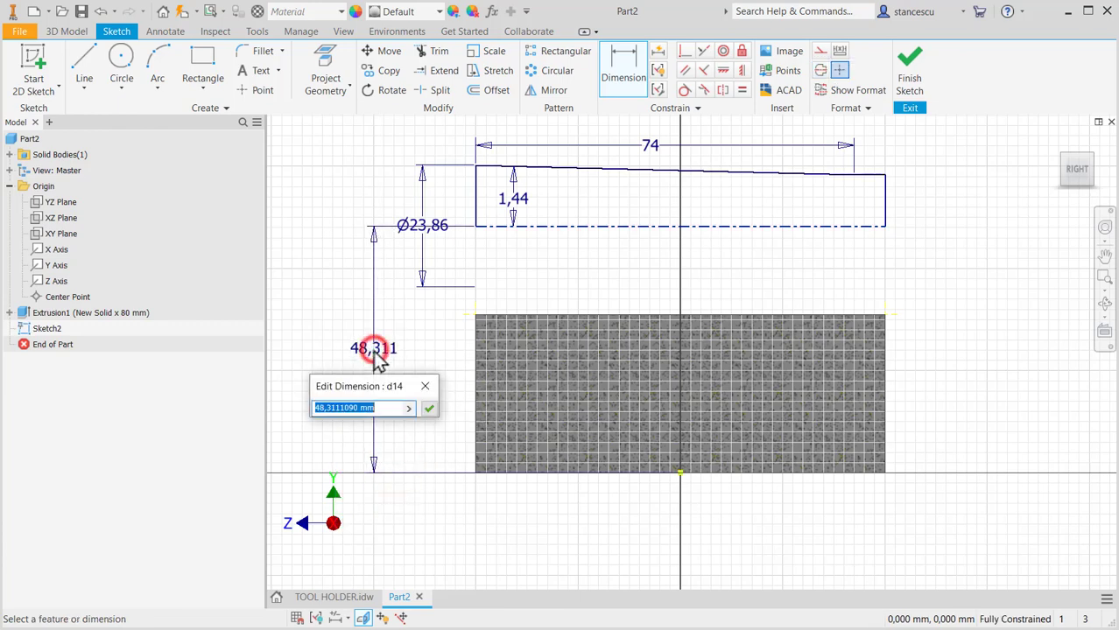
type("10+5")
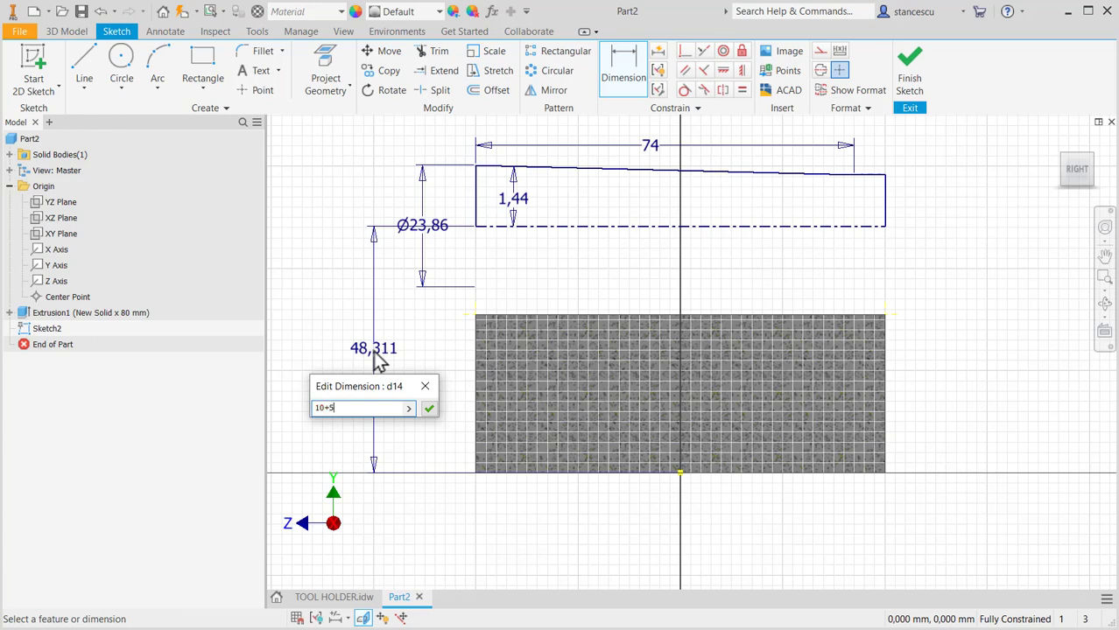
key("Return")
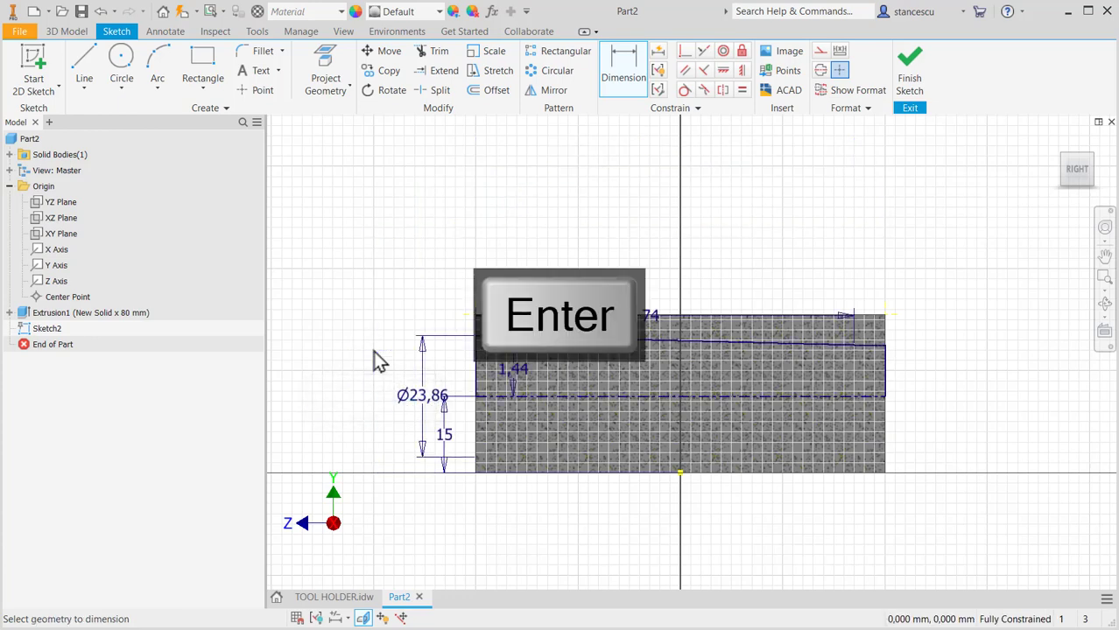
Finish the sketch, revolve the bore profile fully around its centerline as a cut, and inspect the bore from both ends
left_click(911, 72)
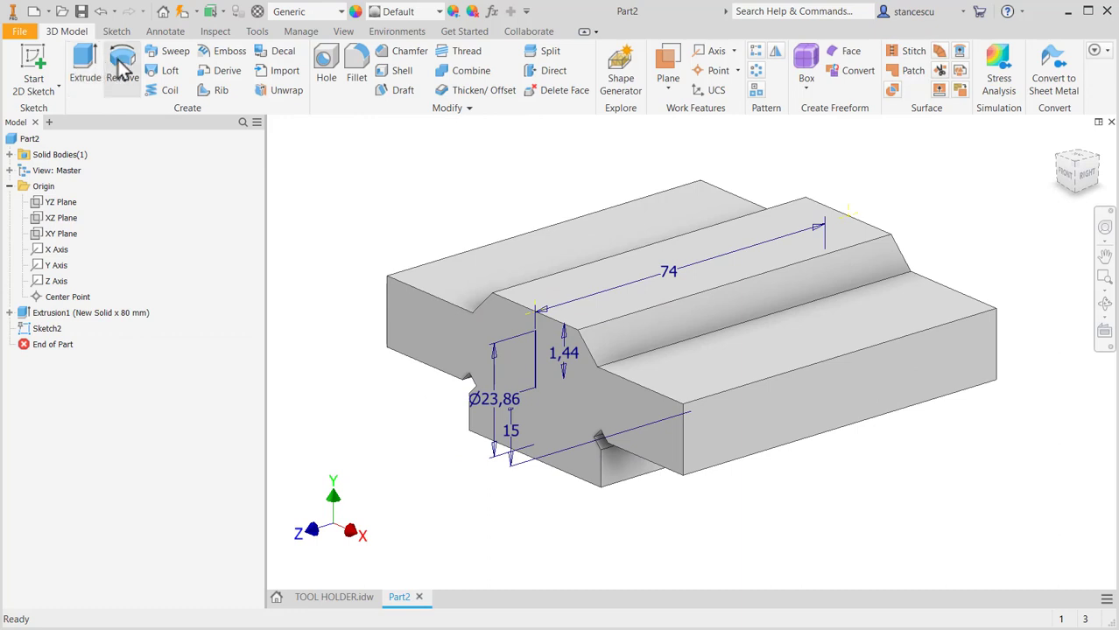
left_click(120, 63)
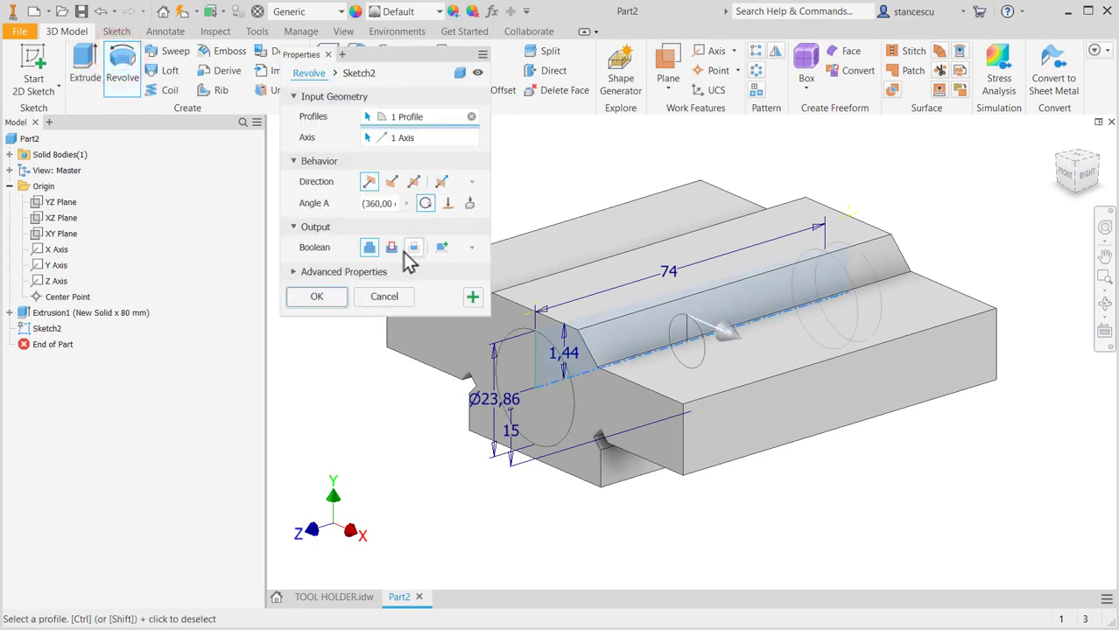
left_click(391, 246)
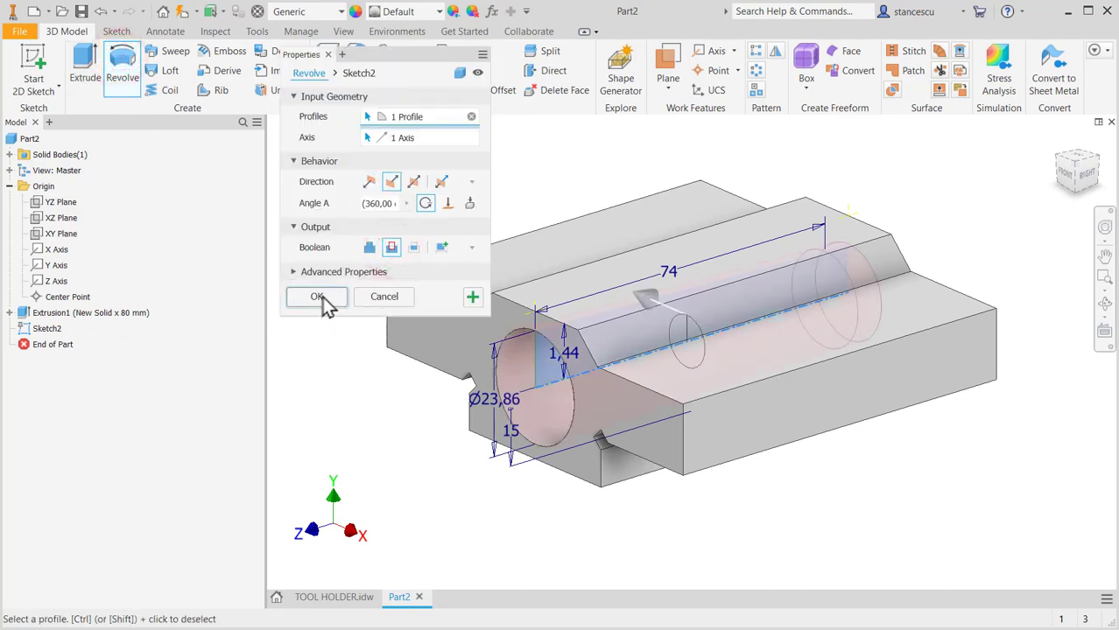
left_click(318, 297)
middle_click_drag(337, 407, 647, 432, "shift")
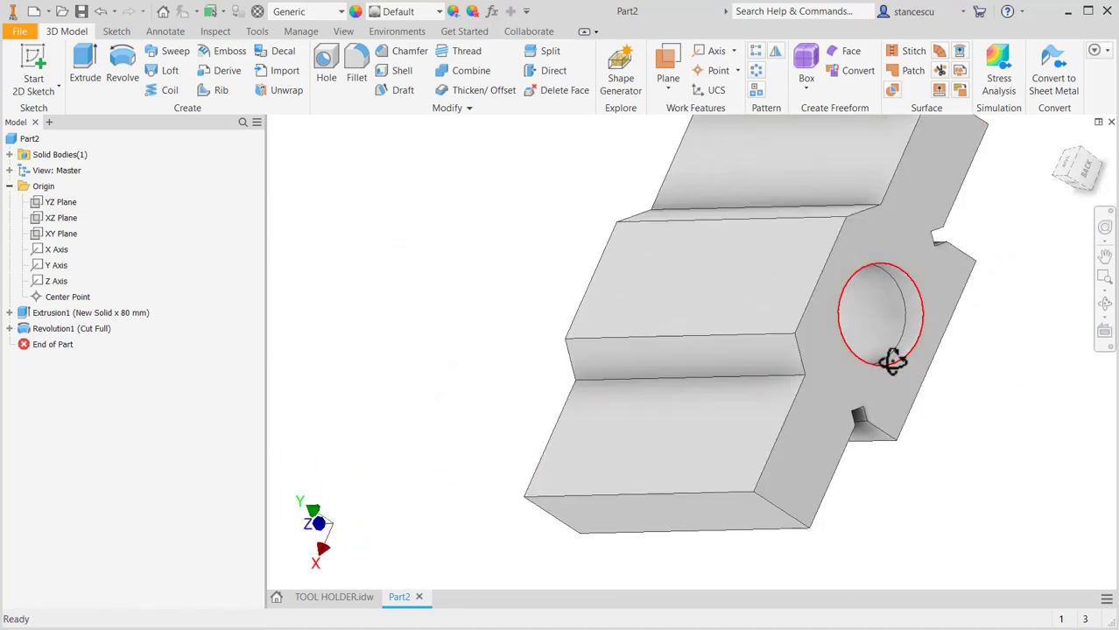
middle_click_drag(891, 361, 799, 365, "shift")
middle_click_drag(857, 464, 875, 389)
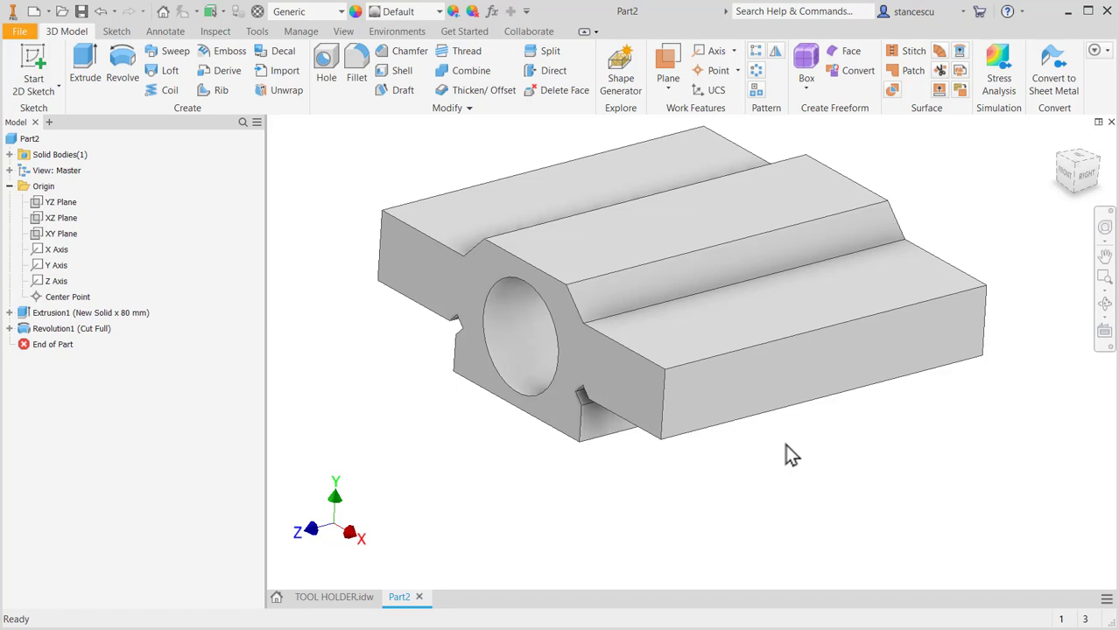
Examine the counterbored holes' diameters, depth and spacing in the TOOL HOLDER.idw drawing
key("F6")
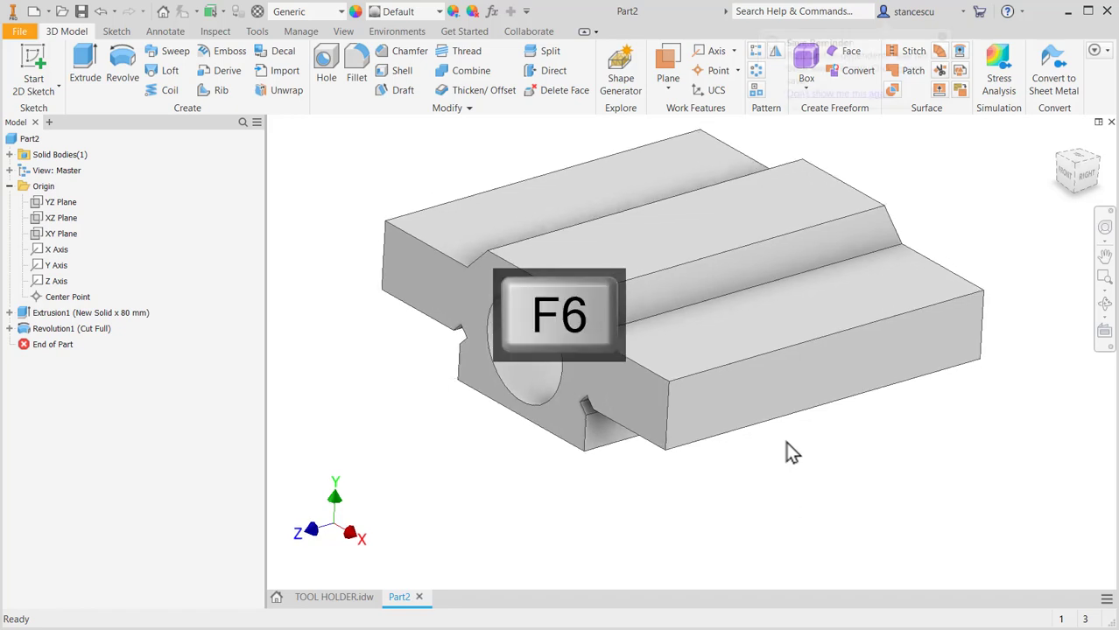
left_click(336, 599)
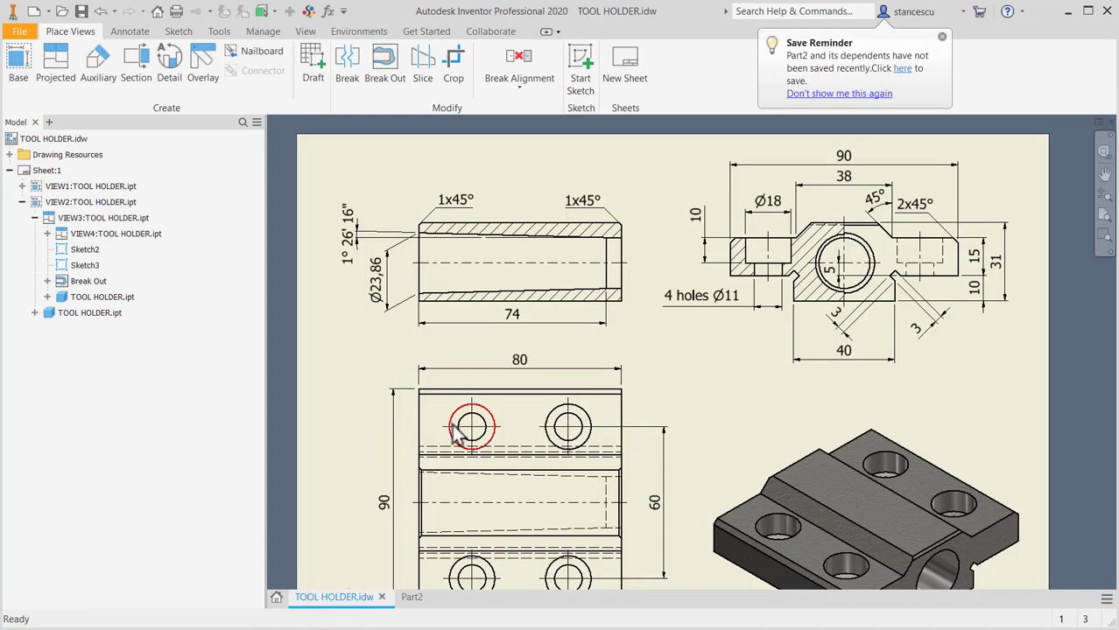
middle_click_drag(734, 487, 717, 393)
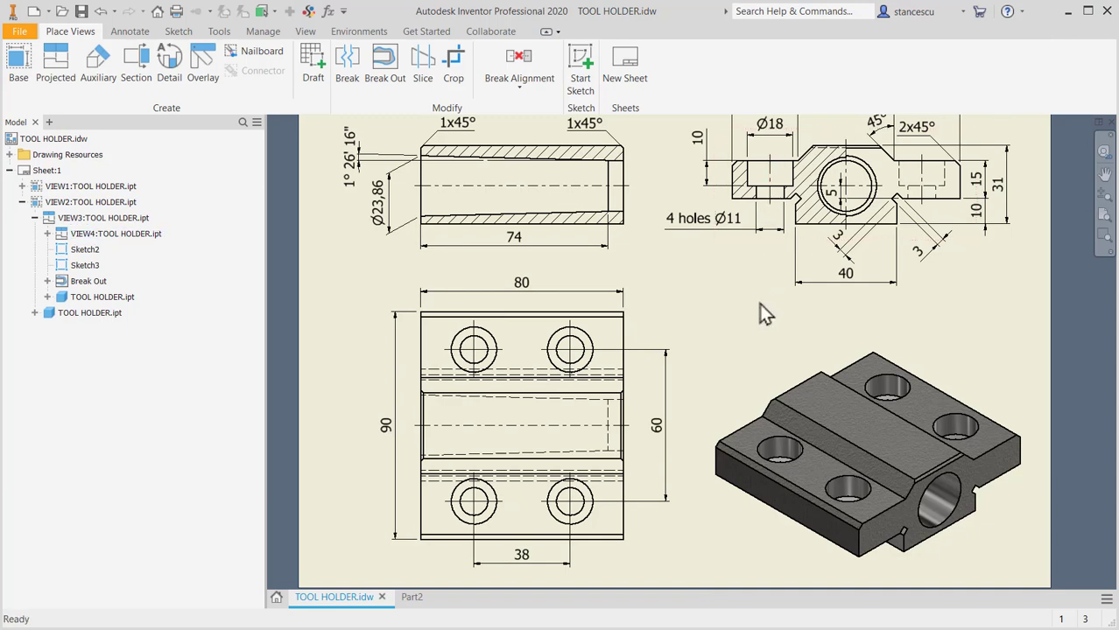
middle_click_drag(759, 303, 759, 327)
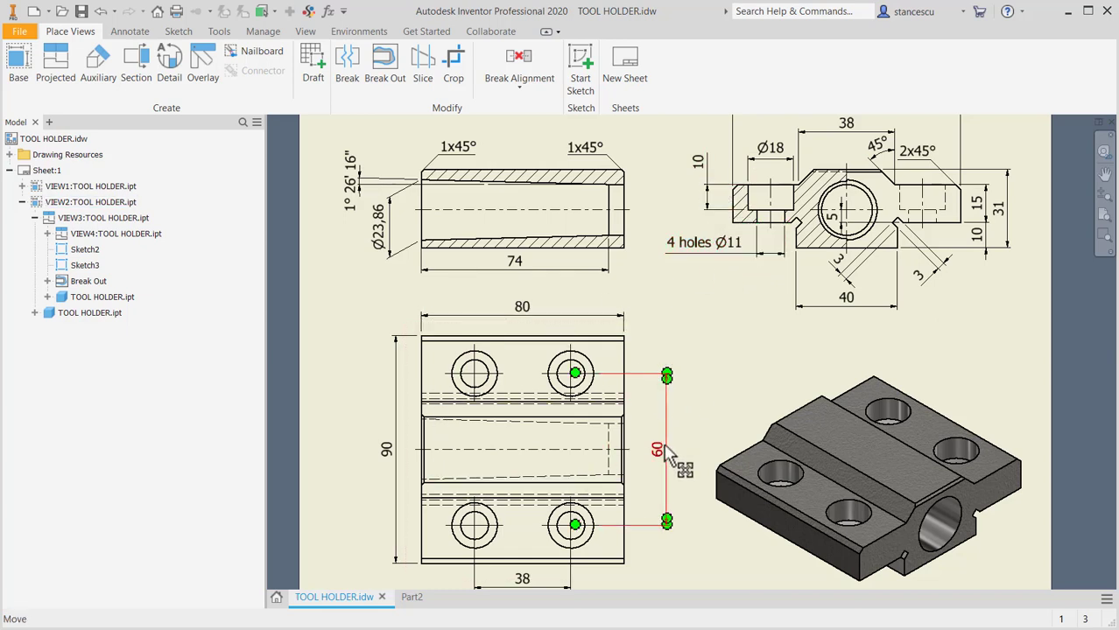
middle_click_drag(677, 462, 686, 403)
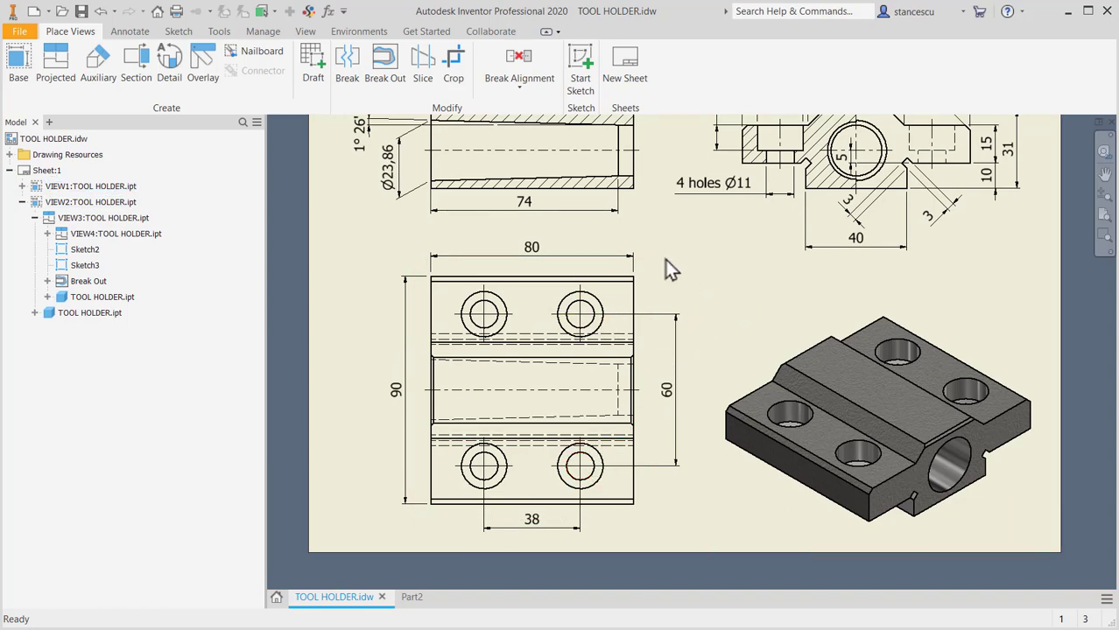
middle_click_drag(665, 267, 658, 312)
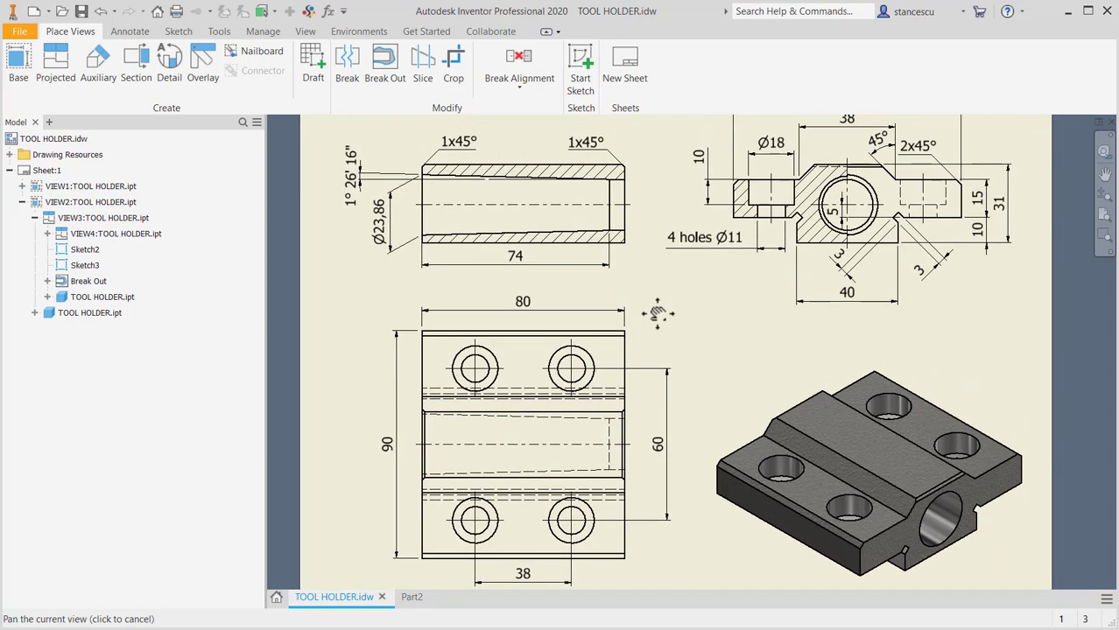
Return to Part2, start a sketch on the top face of one side flange, and place a center point on the opposite flange
left_click(411, 598)
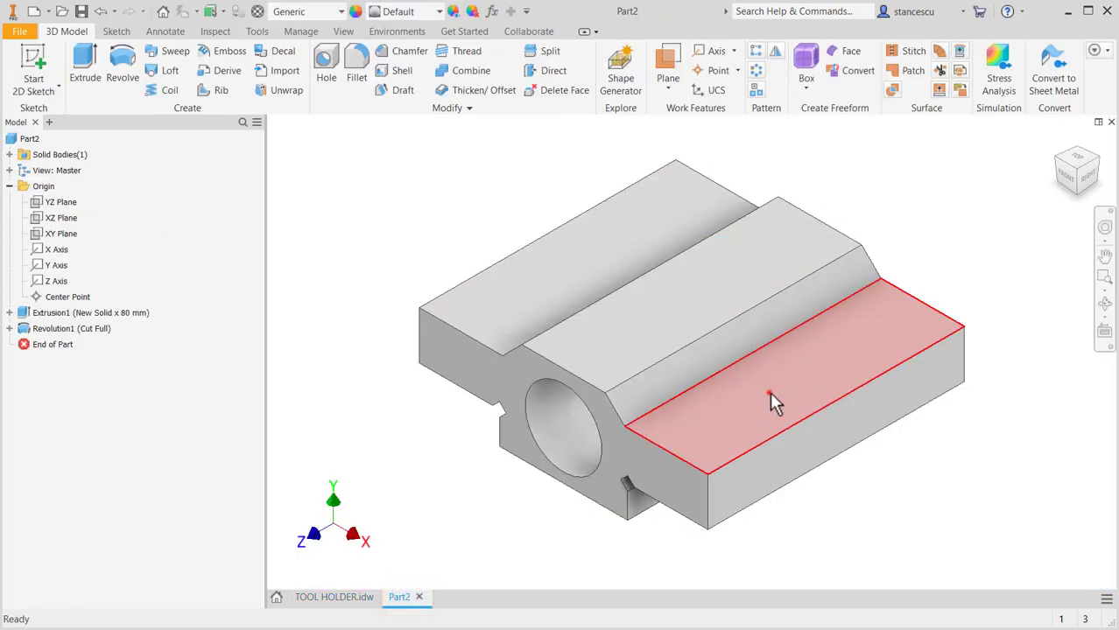
left_click(769, 391)
left_click(865, 384)
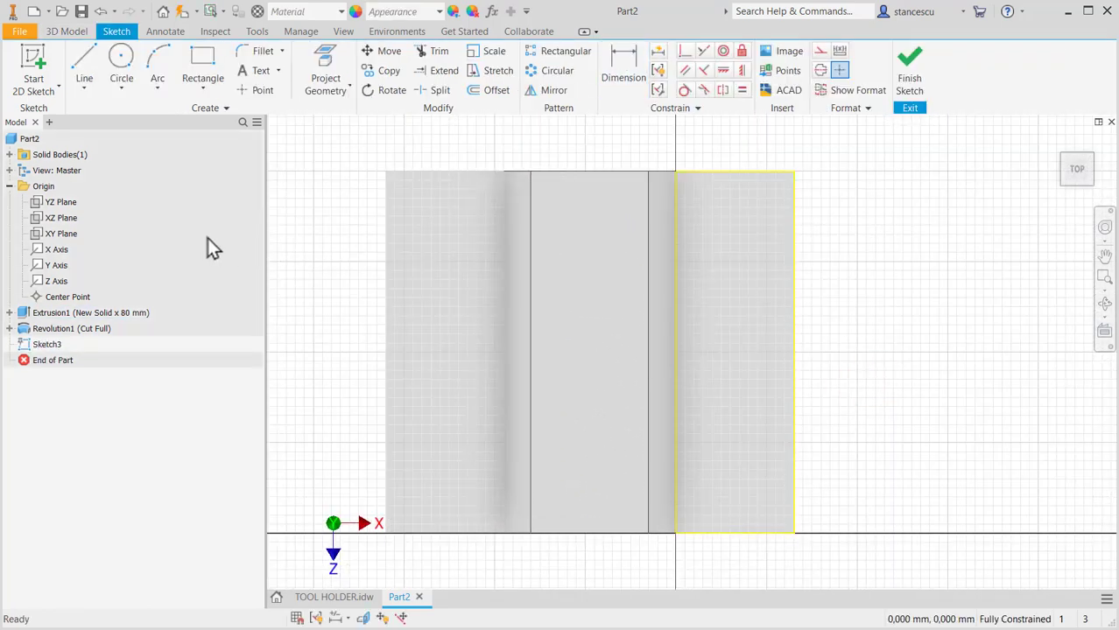
left_click(260, 75)
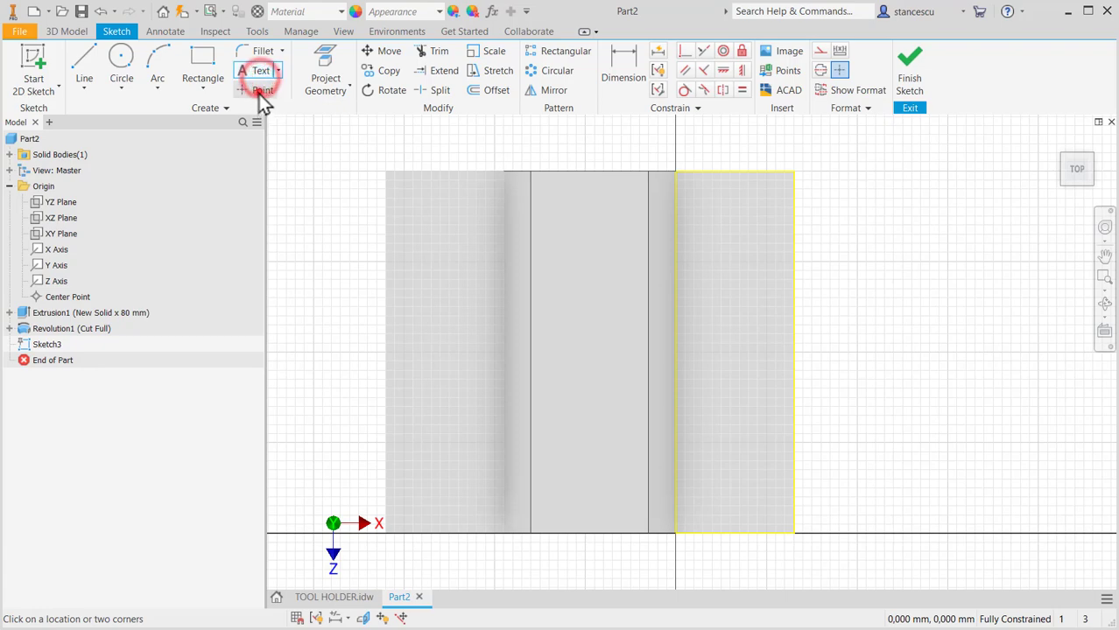
left_click(261, 91)
left_click(440, 428)
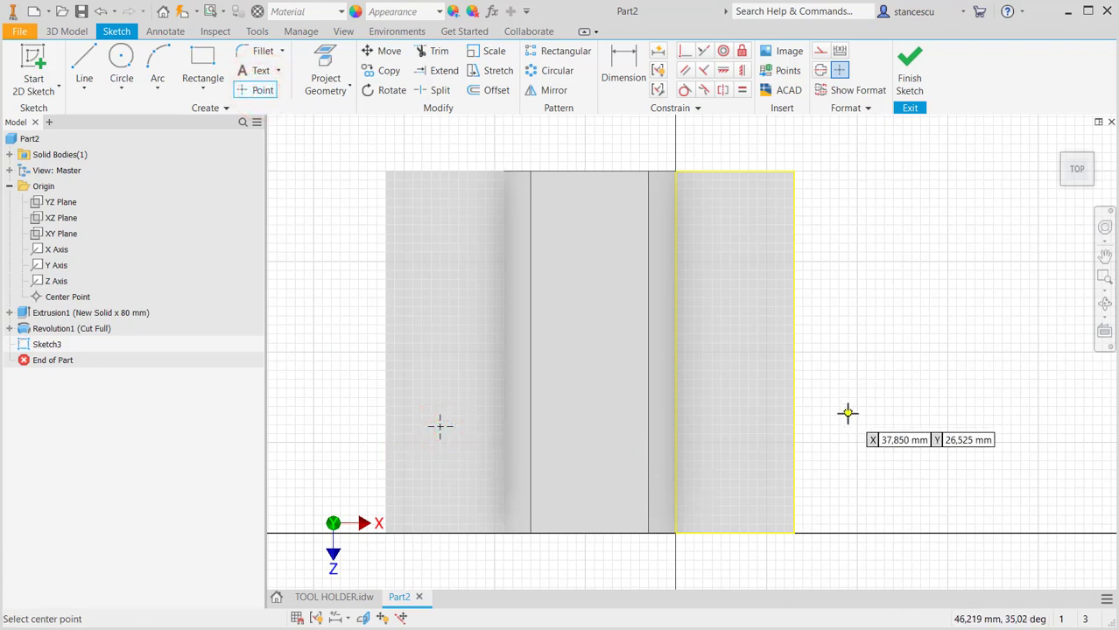
Slice the graphics at the sketch plane and dimension the point's lengthwise distance from the sketch origin as 38/2 mm
key("F7")
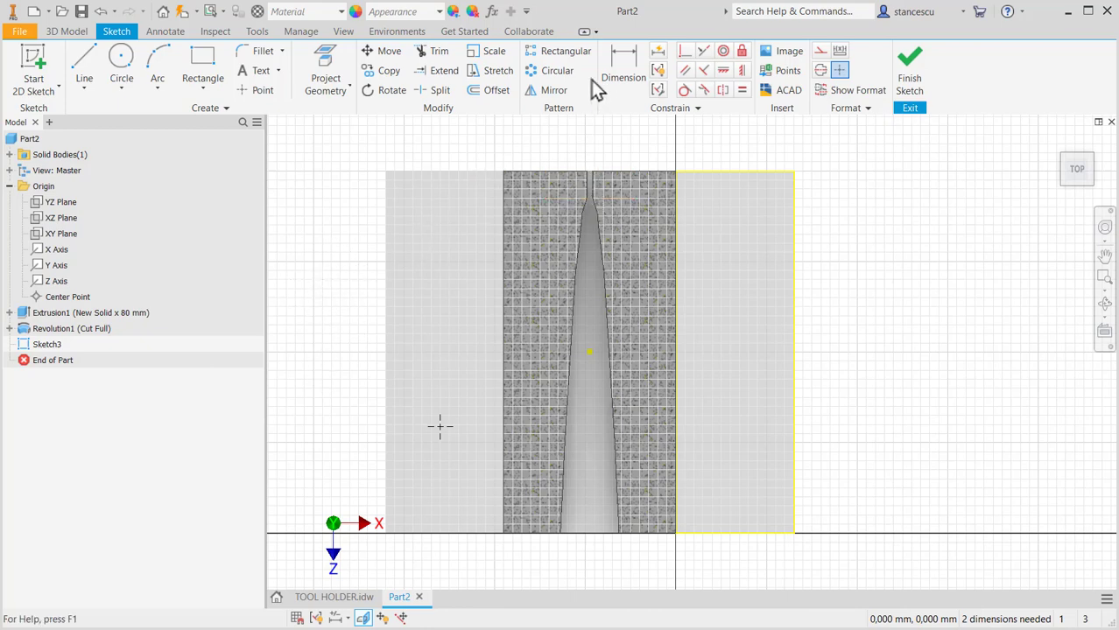
left_click(620, 77)
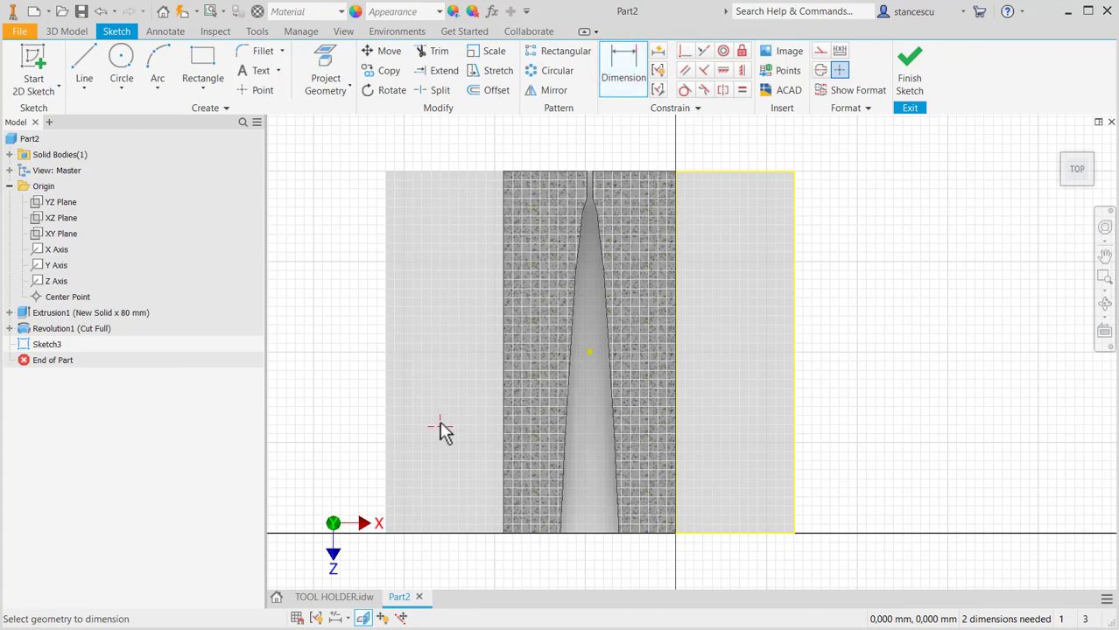
left_click(440, 428)
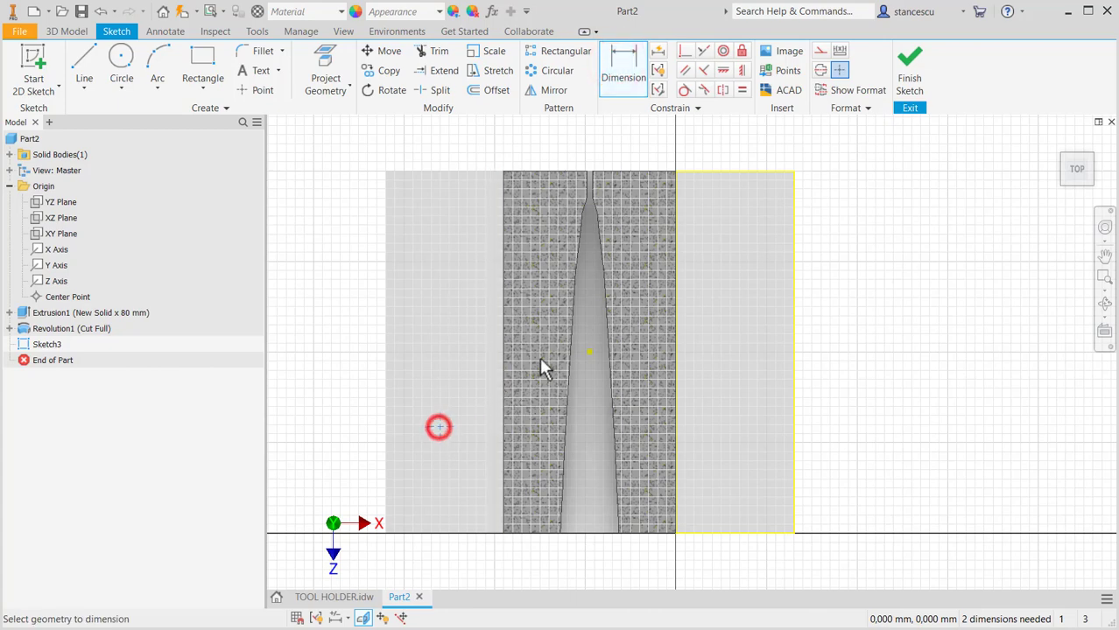
left_click(589, 351)
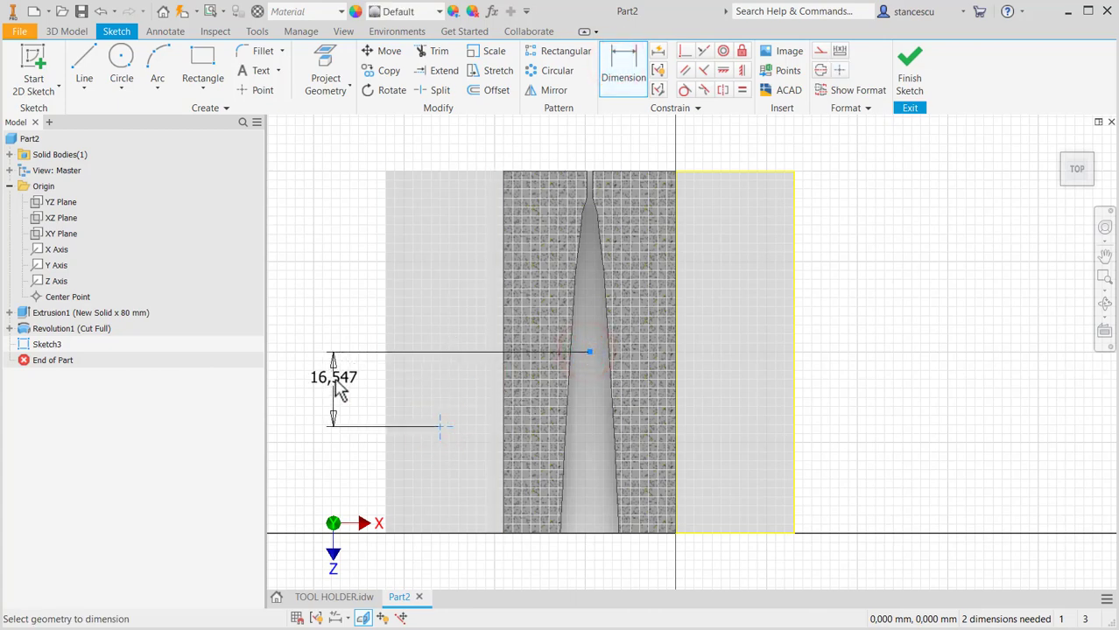
left_click(335, 380)
type("38/2")
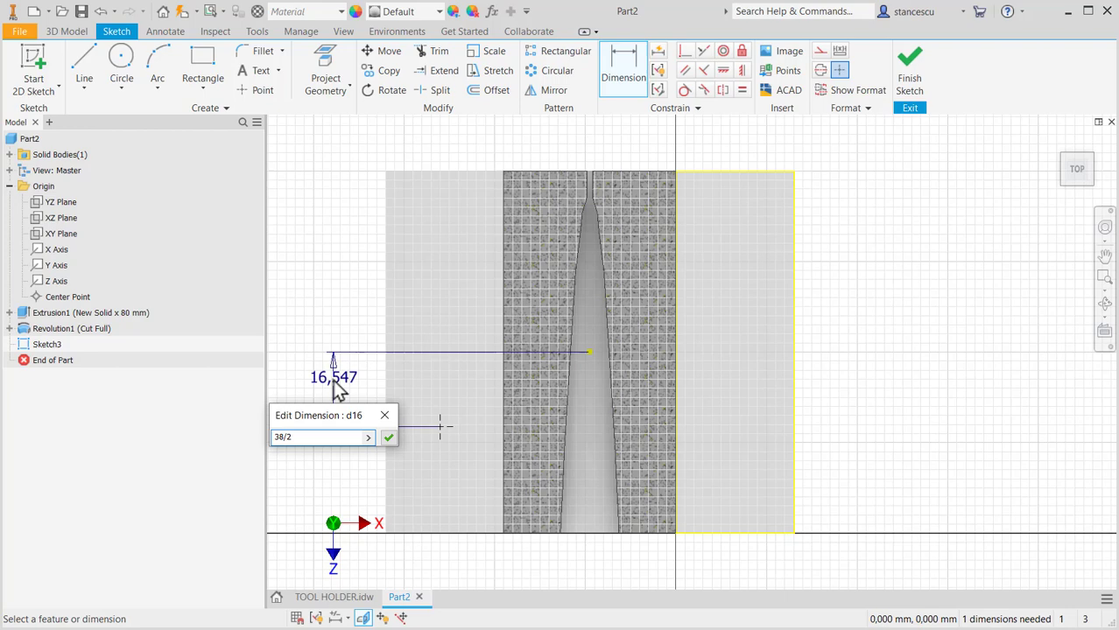
key("Return")
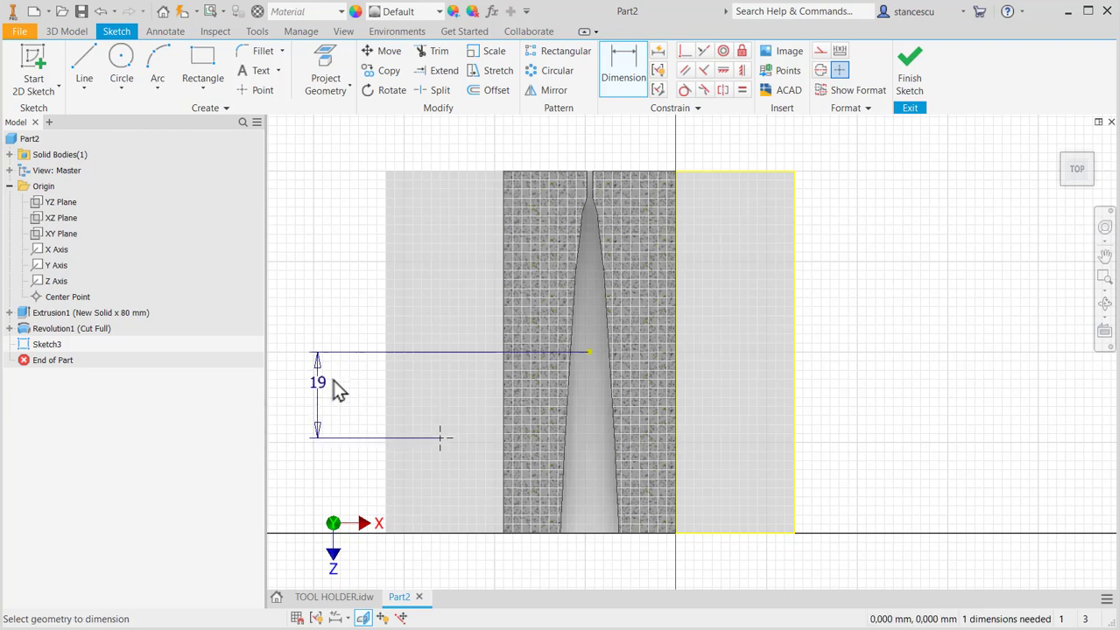
Dimension the point's distance across the part's width from the sketch origin as 60/2 mm, and finish the sketch
left_click(437, 439)
left_click(585, 352)
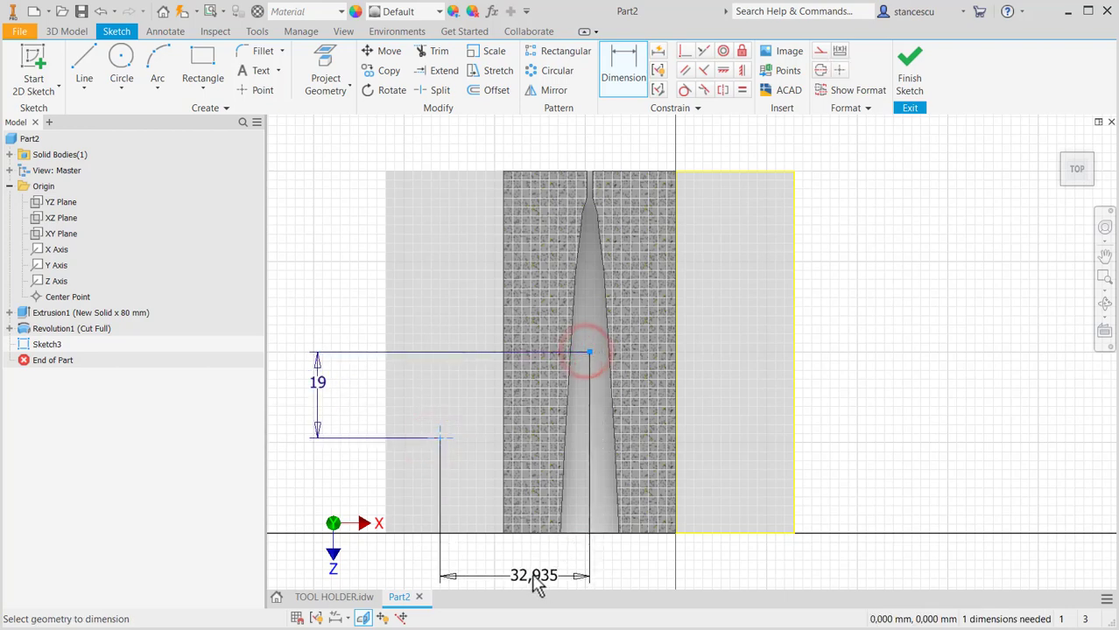
left_click(529, 570)
type("60/2")
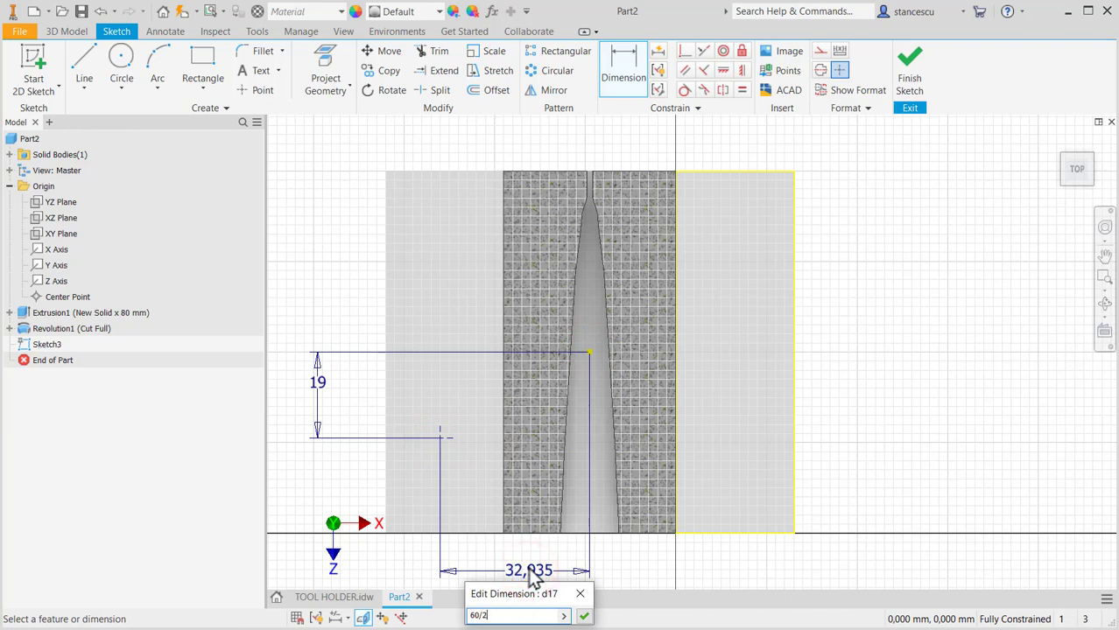
key("Return")
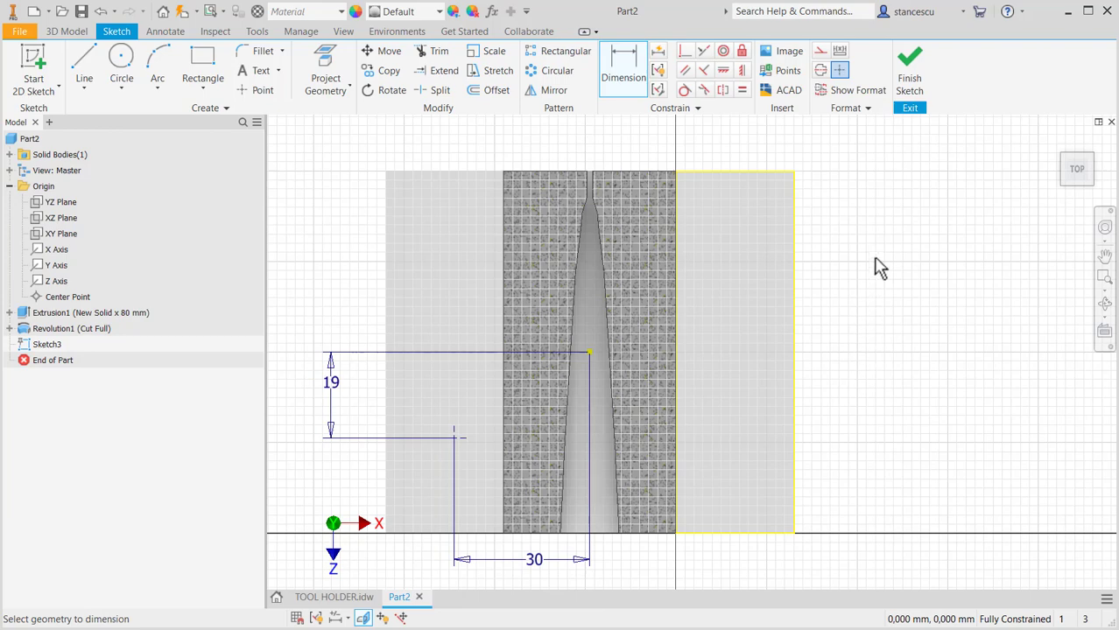
left_click(906, 76)
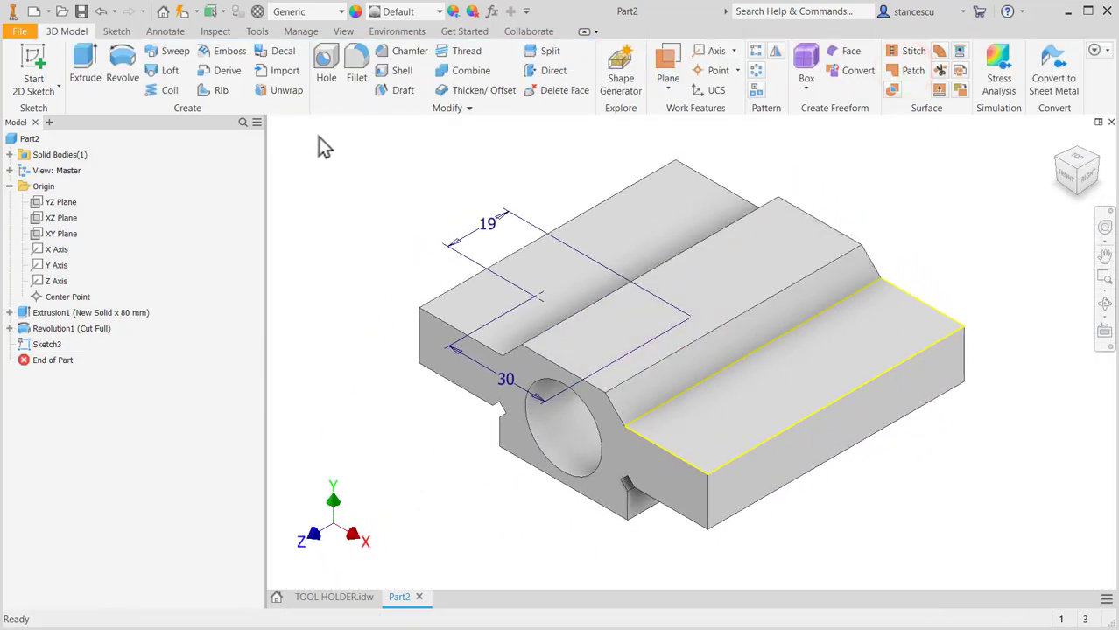
Start a through-all hole at the sketched point with a counterbore seat and set its hole diameter to 11 mm
left_click(324, 63)
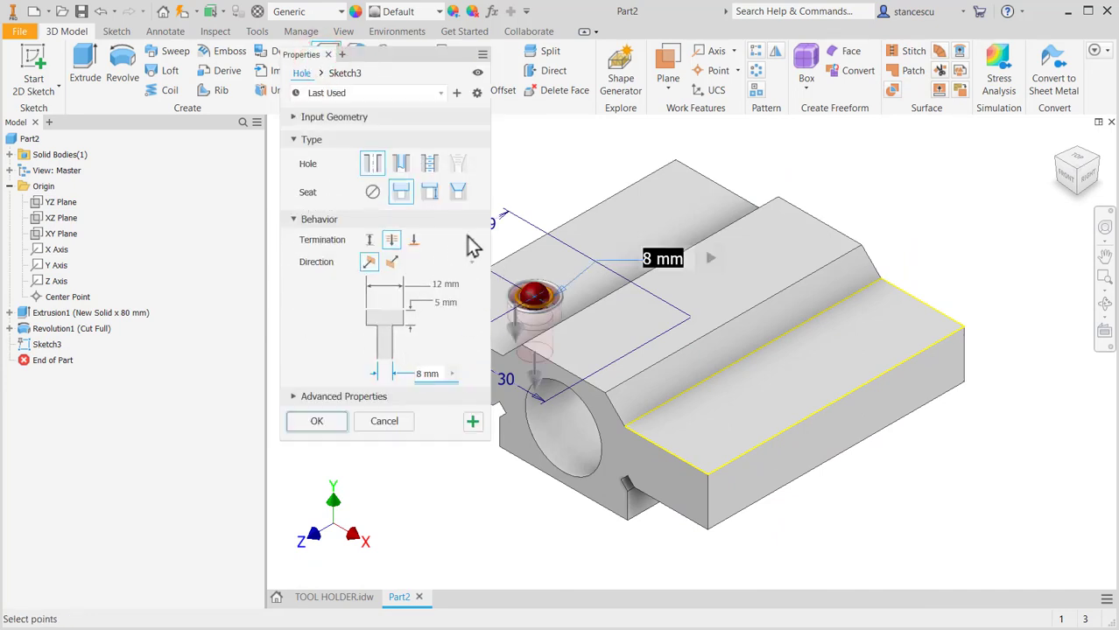
middle_click_drag(921, 481, 998, 466)
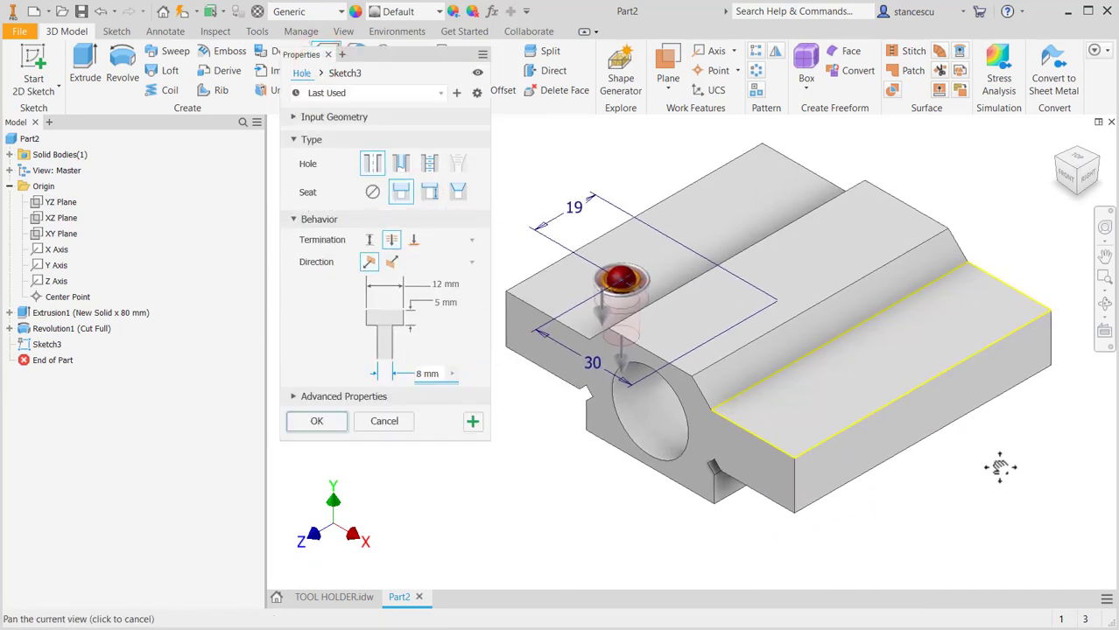
left_click(373, 194)
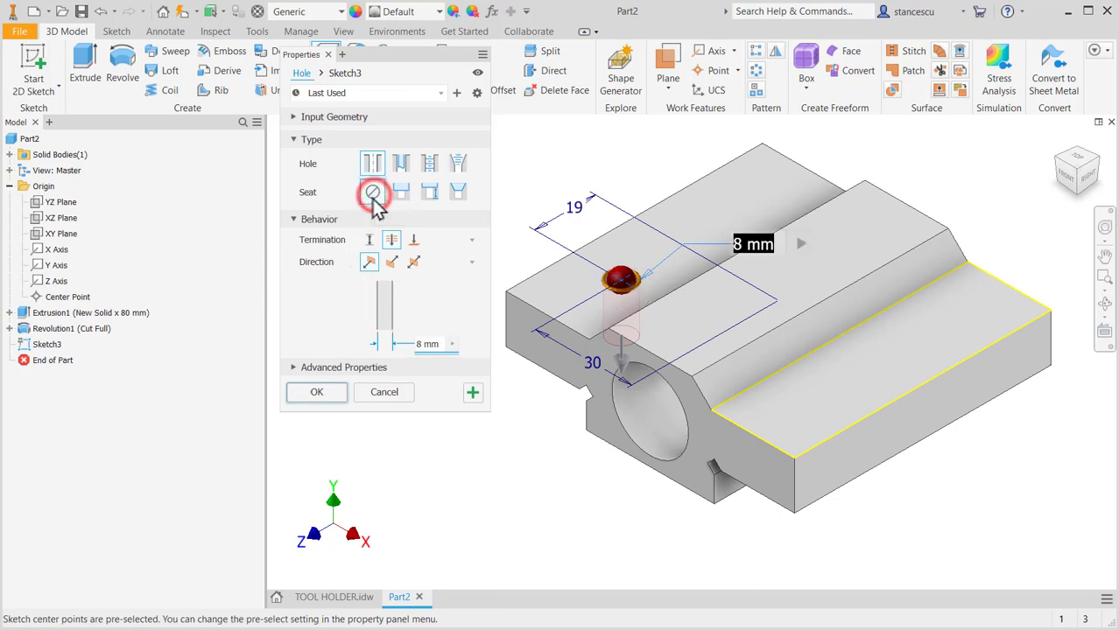
left_click(400, 195)
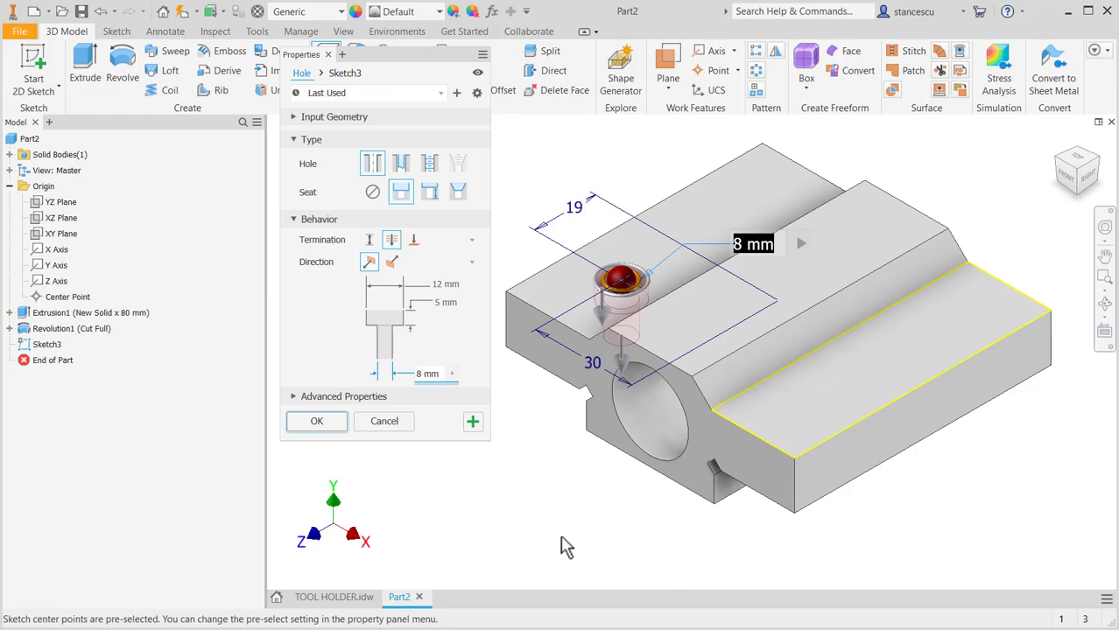
scroll(597, 501, "up", 2)
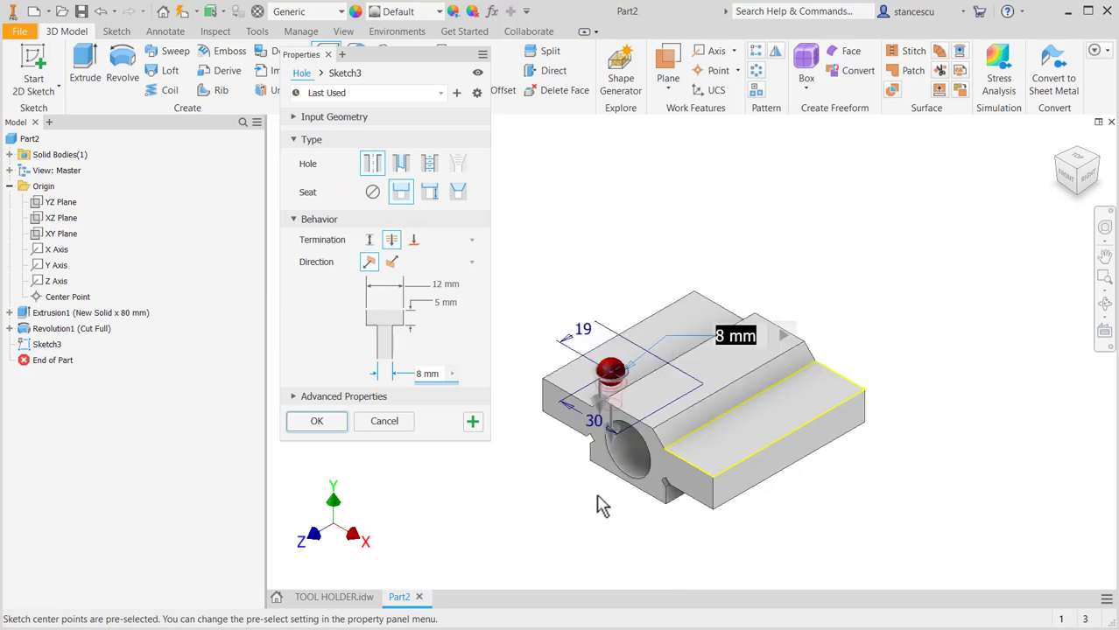
scroll(603, 502, "down", 3)
middle_click_drag(611, 506, 619, 547)
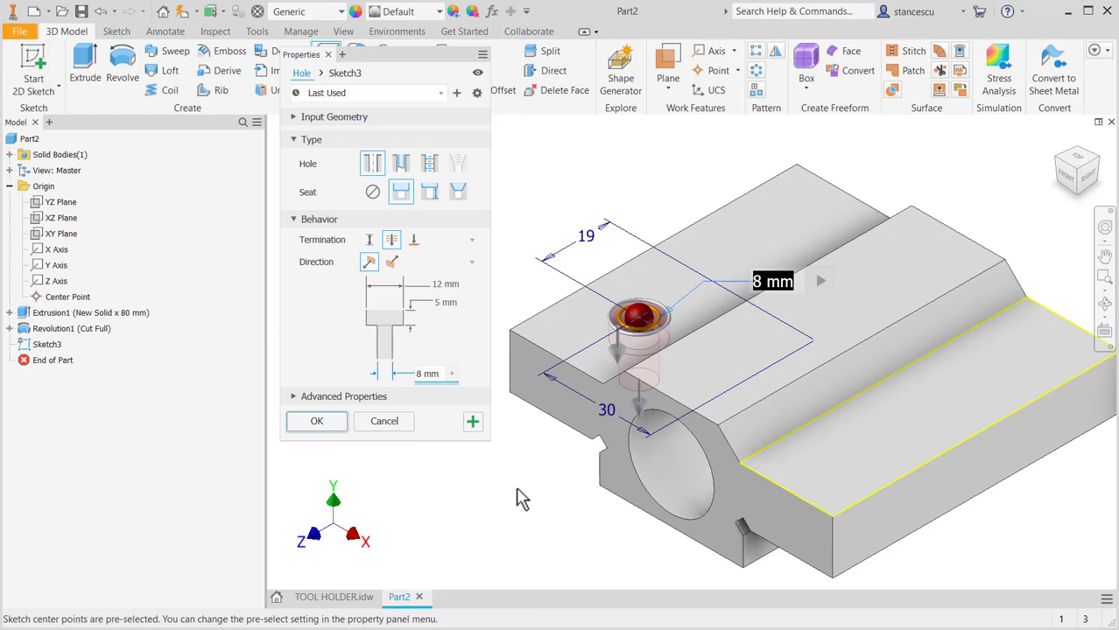
type("11")
key("Return")
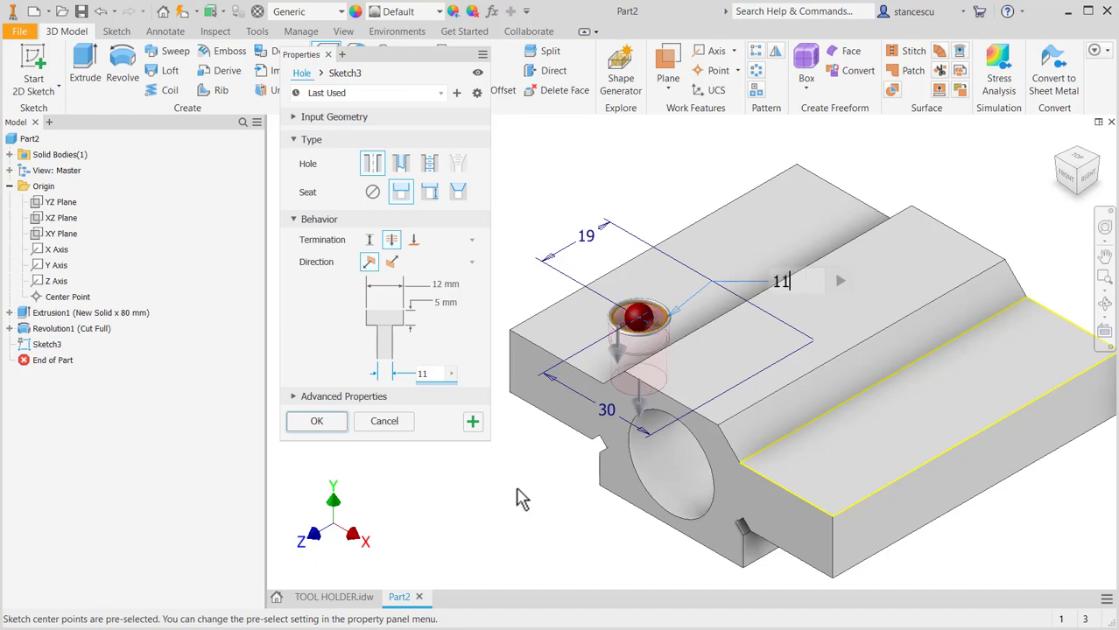